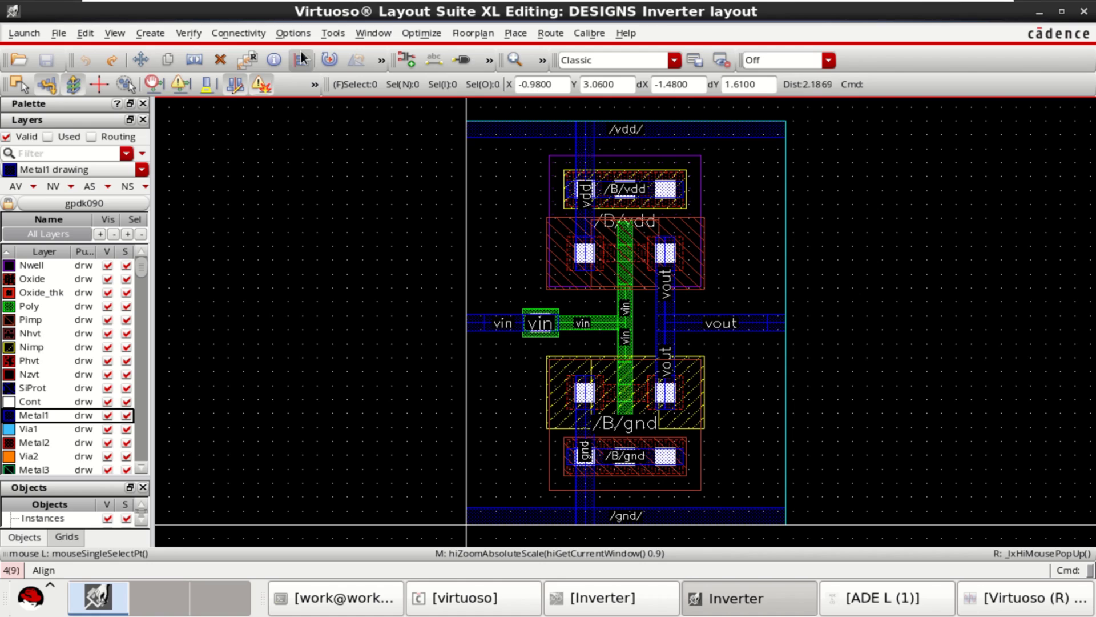
Set the Net Name Display user colour to yellow, then lime, and apply it.
left_click(298, 33)
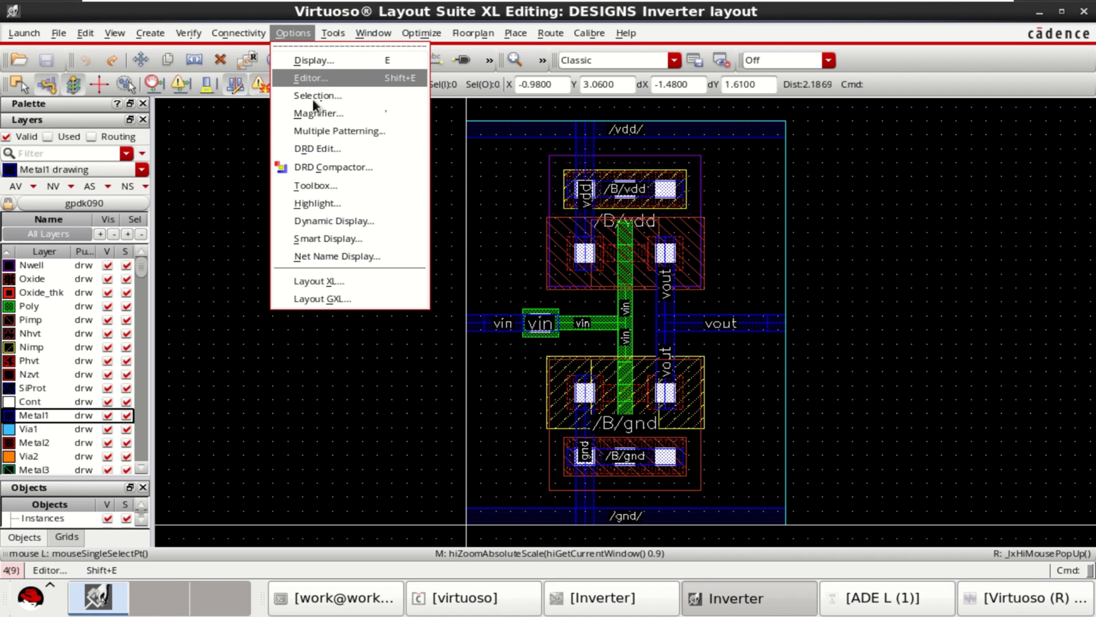
left_click(385, 259)
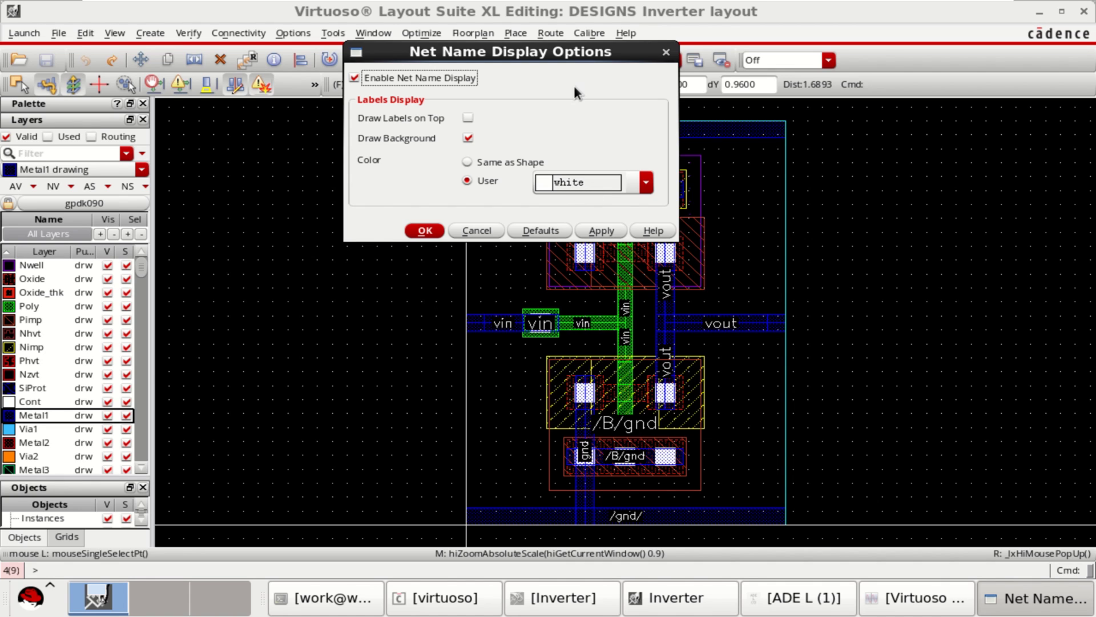
left_click_drag(563, 56, 387, 78)
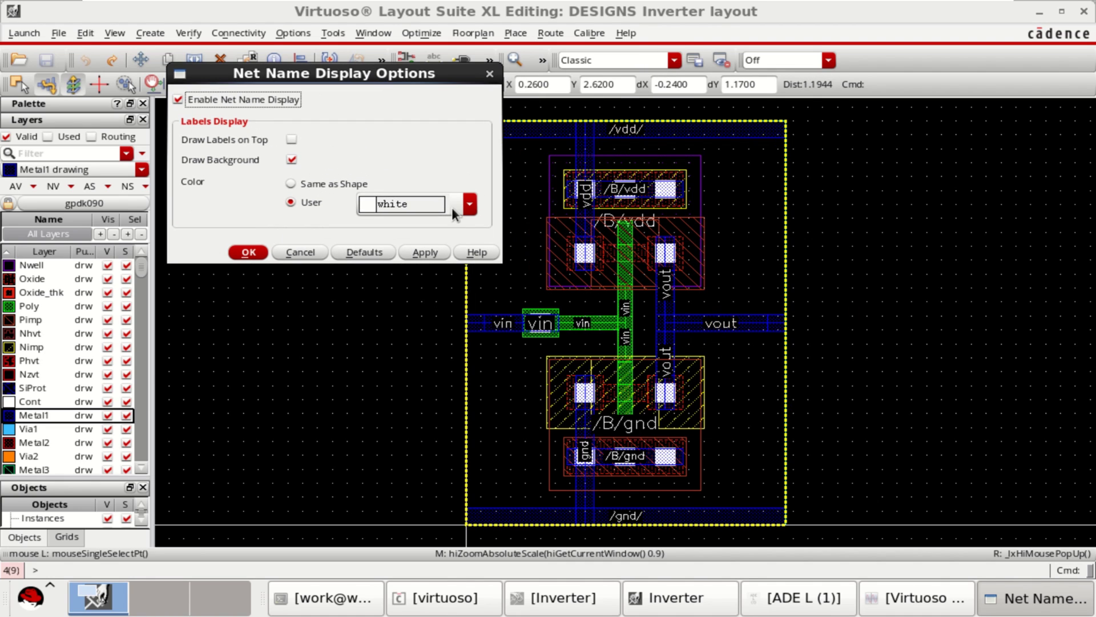
left_click(468, 204)
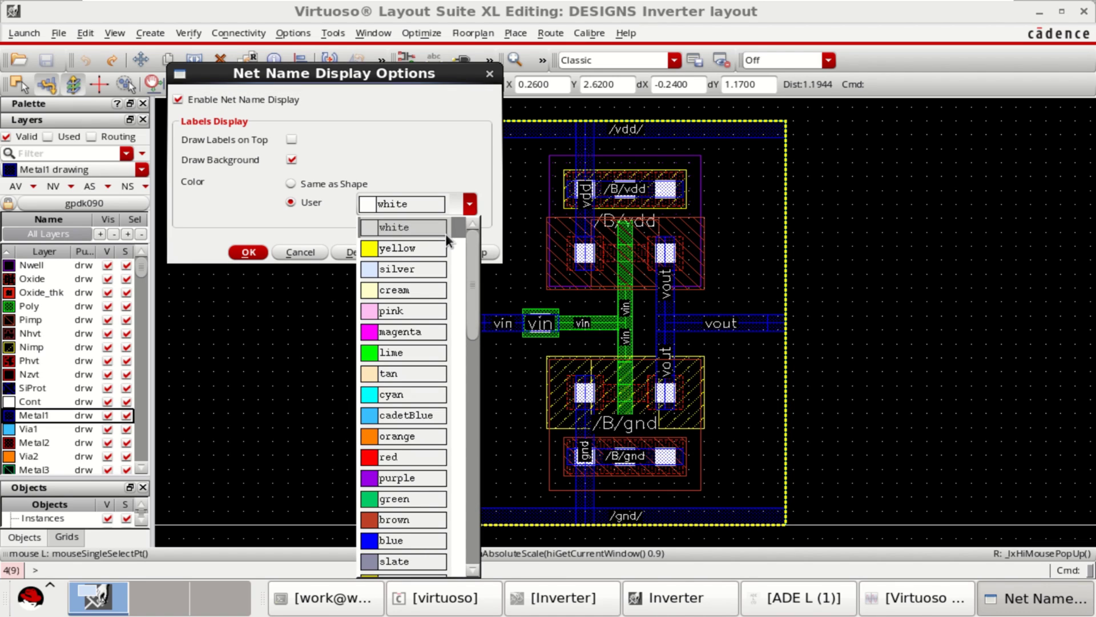
left_click(413, 245)
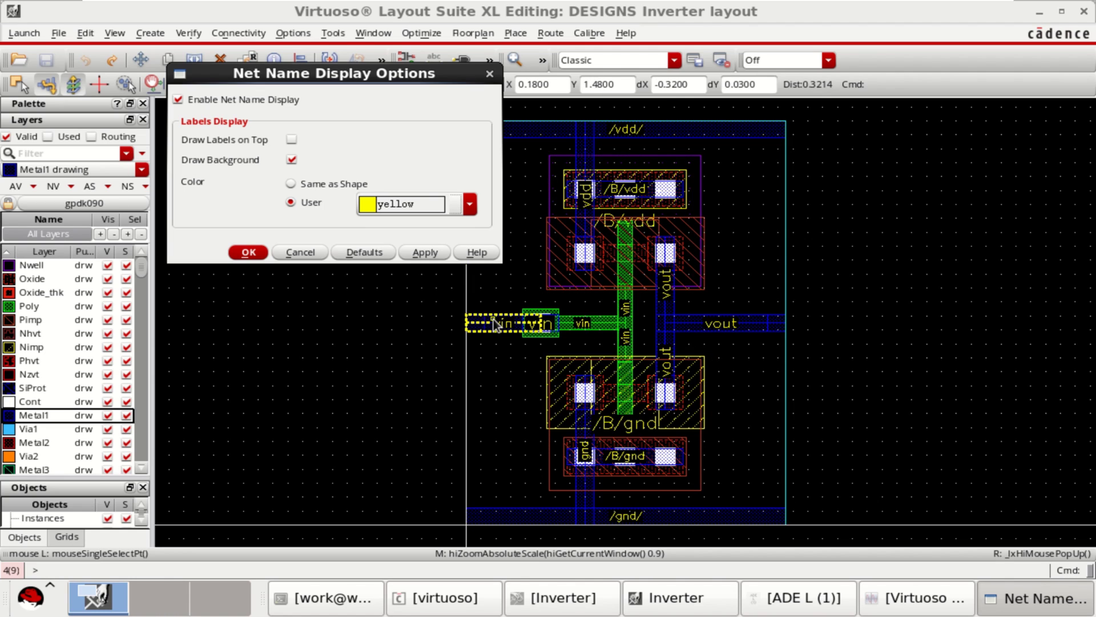
left_click(470, 205)
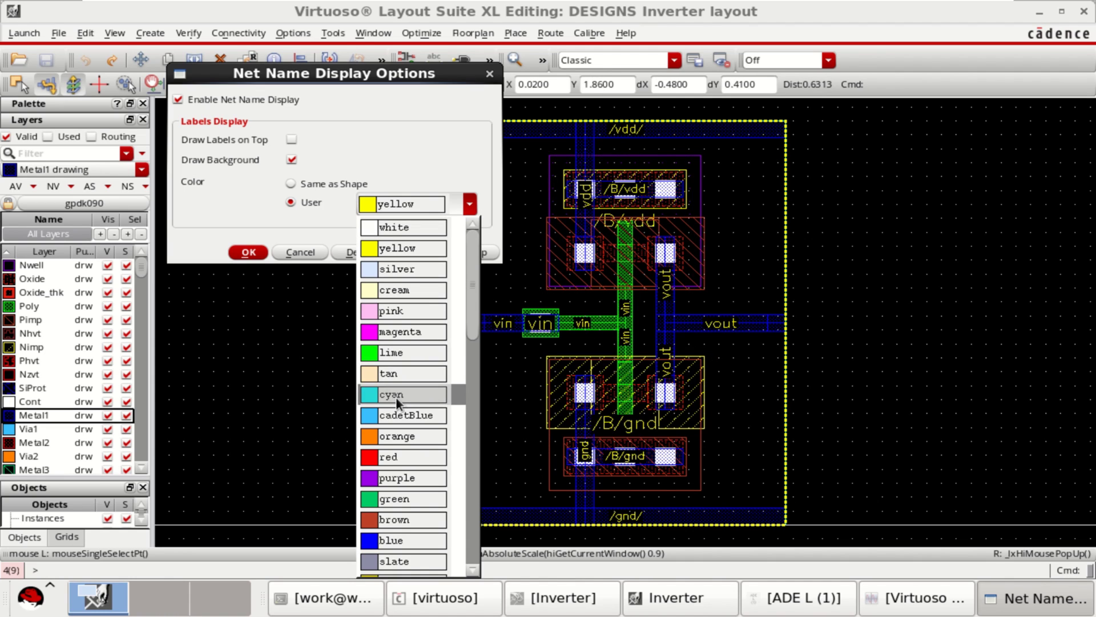
left_click(406, 352)
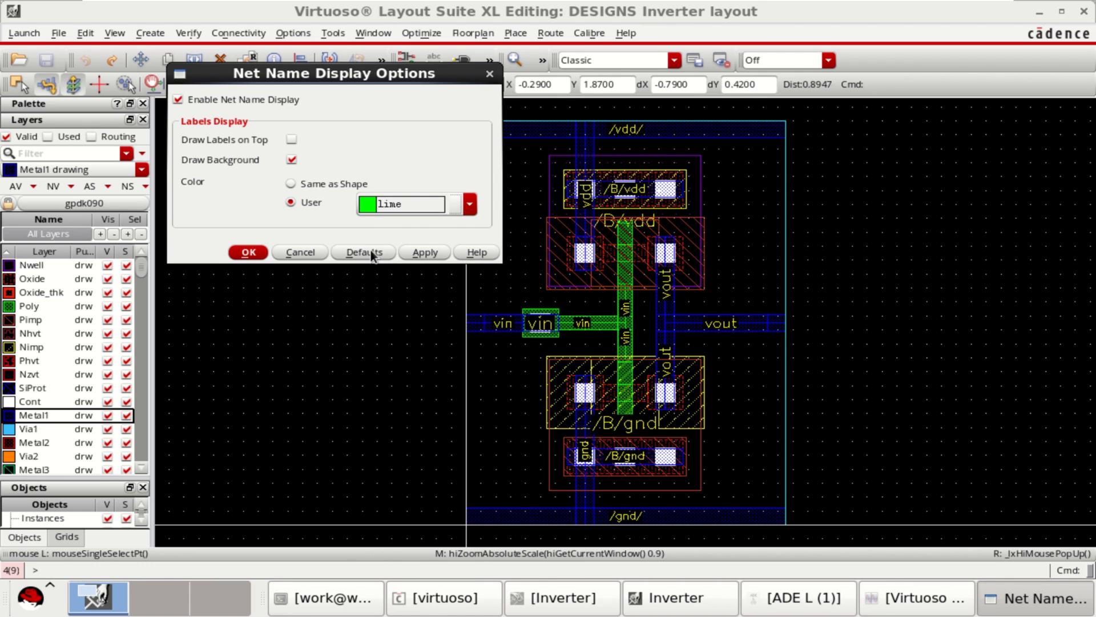
left_click(425, 252)
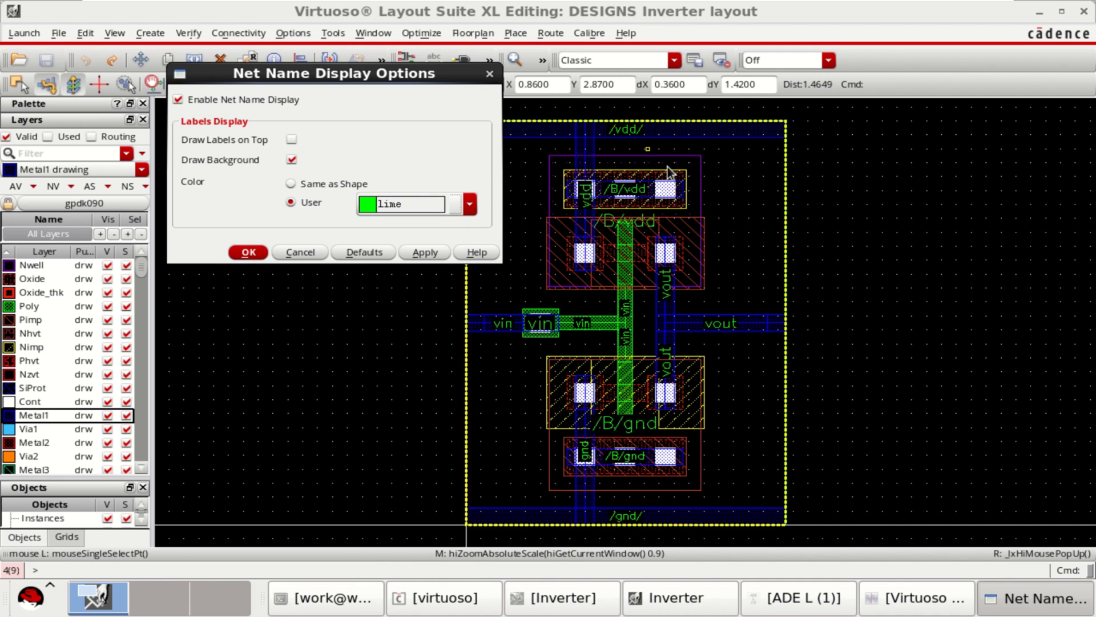
Close Net Name Display and apply Schematic as the Smart Display mode.
left_click(250, 253)
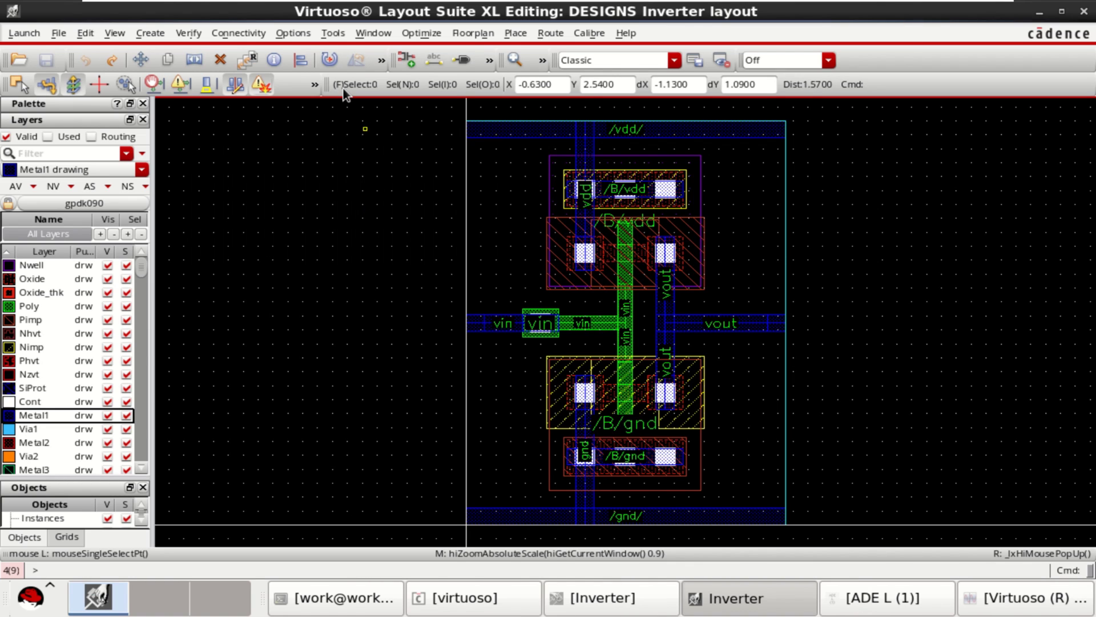
left_click(301, 32)
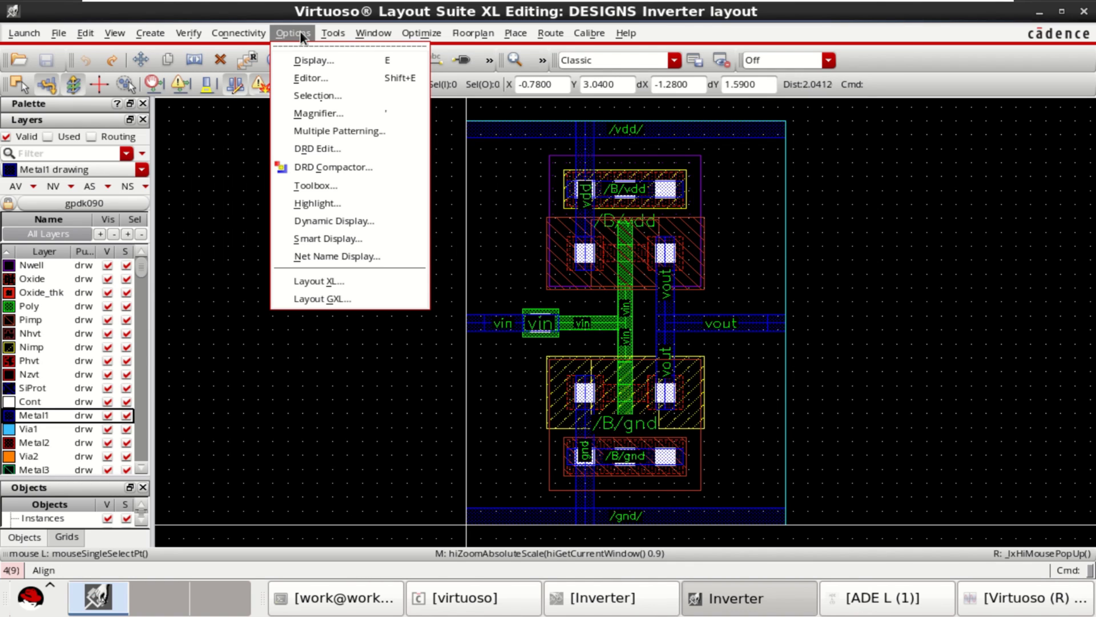
left_click(378, 242)
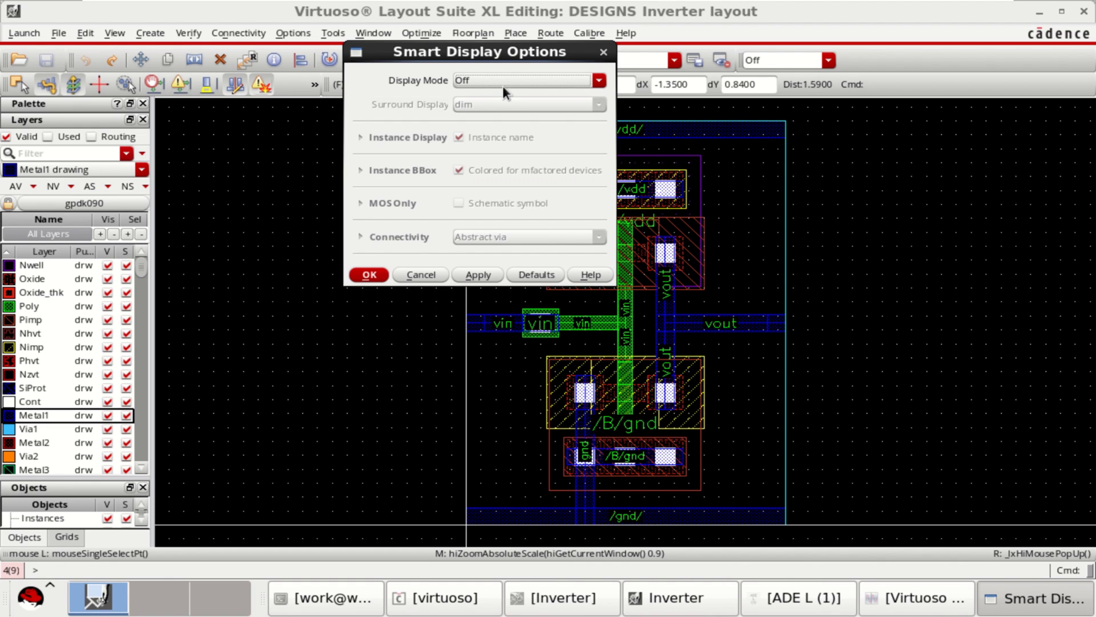
left_click_drag(478, 53, 377, 121)
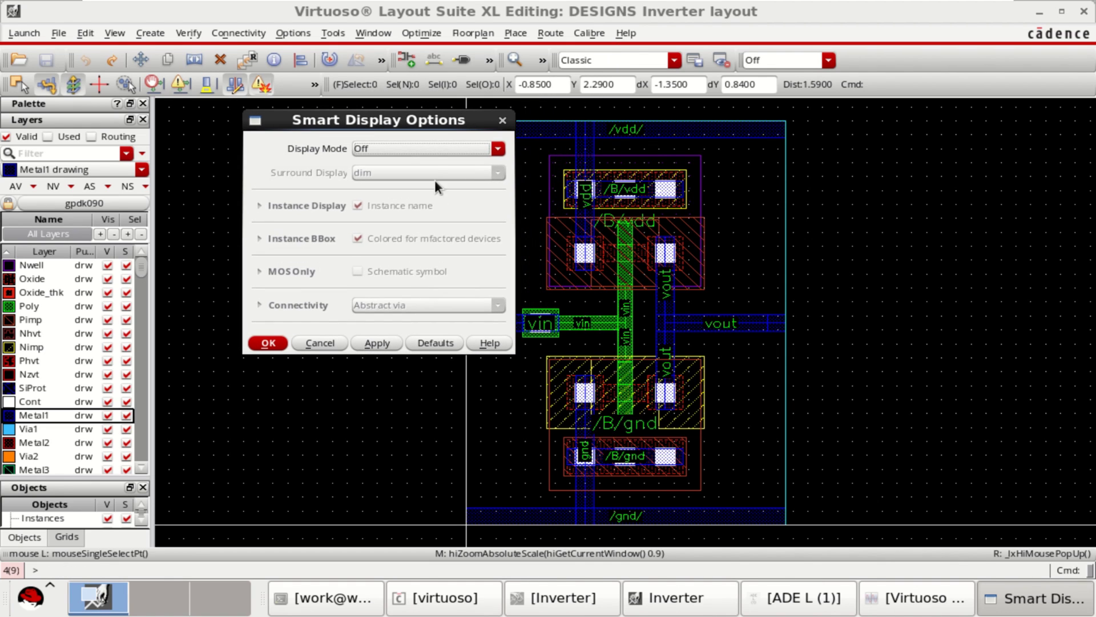
left_click(421, 146)
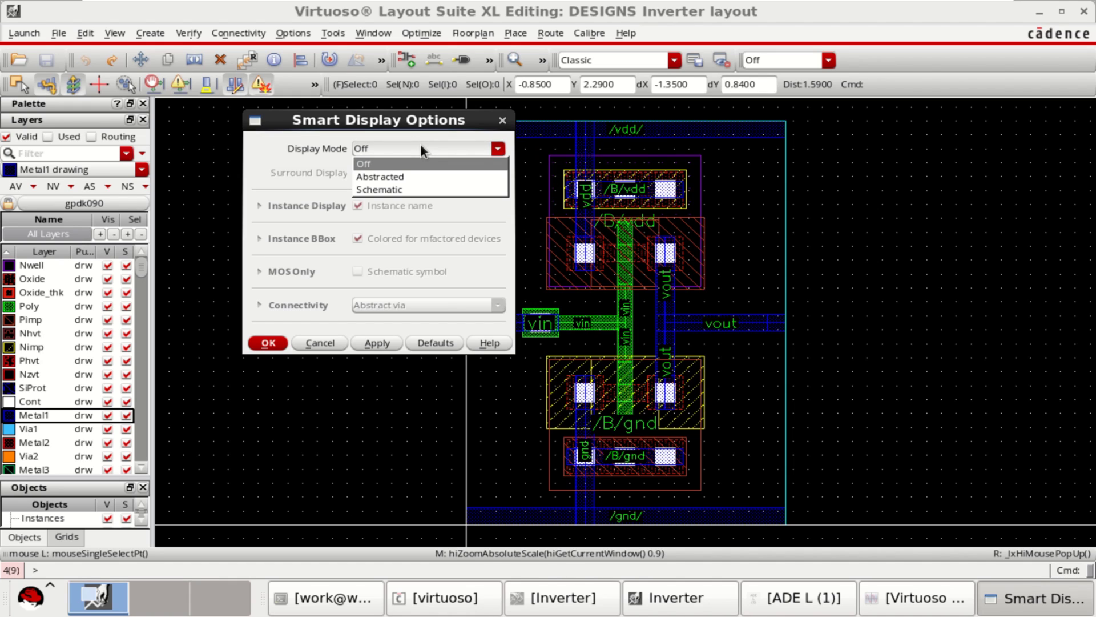
left_click(405, 189)
left_click_drag(430, 123, 384, 123)
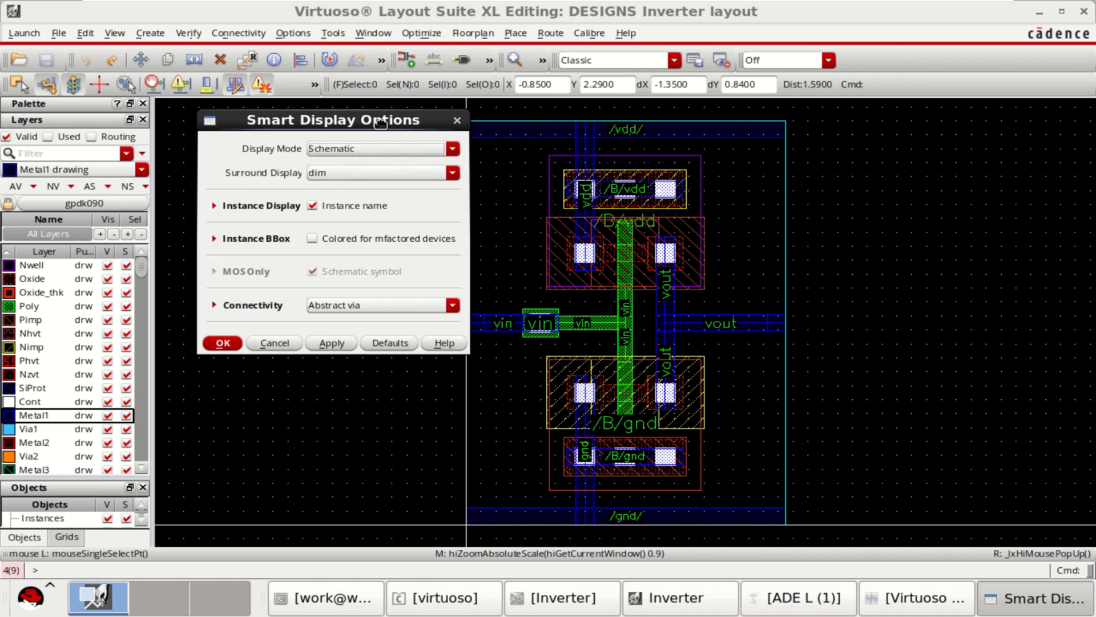
left_click(332, 343)
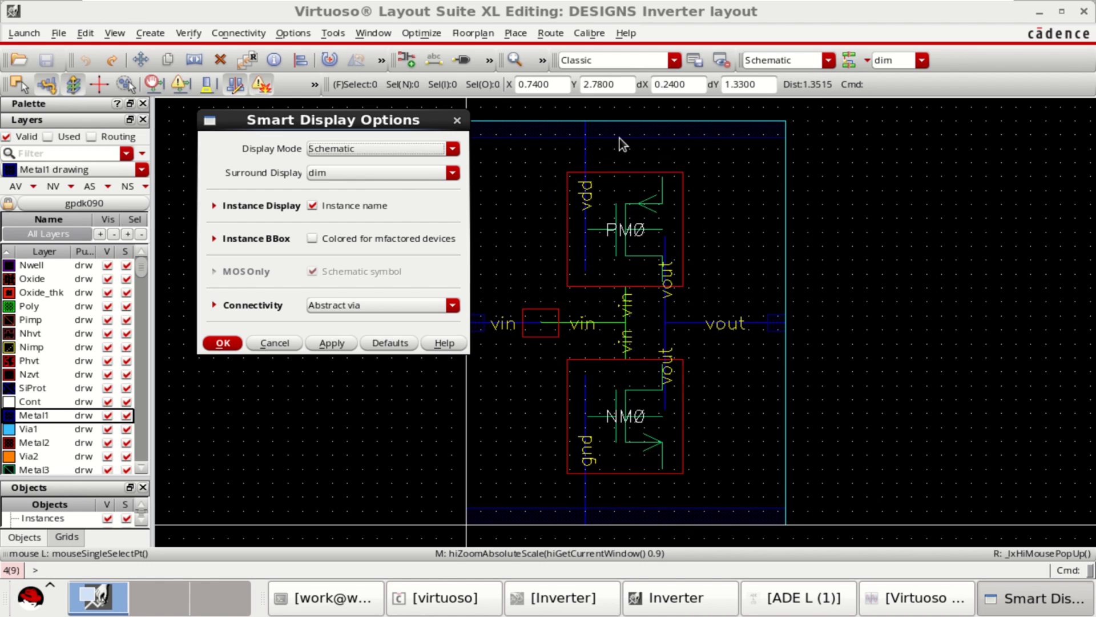
Set Surround Display to hide, then to pins only, applying each choice.
left_click(339, 172)
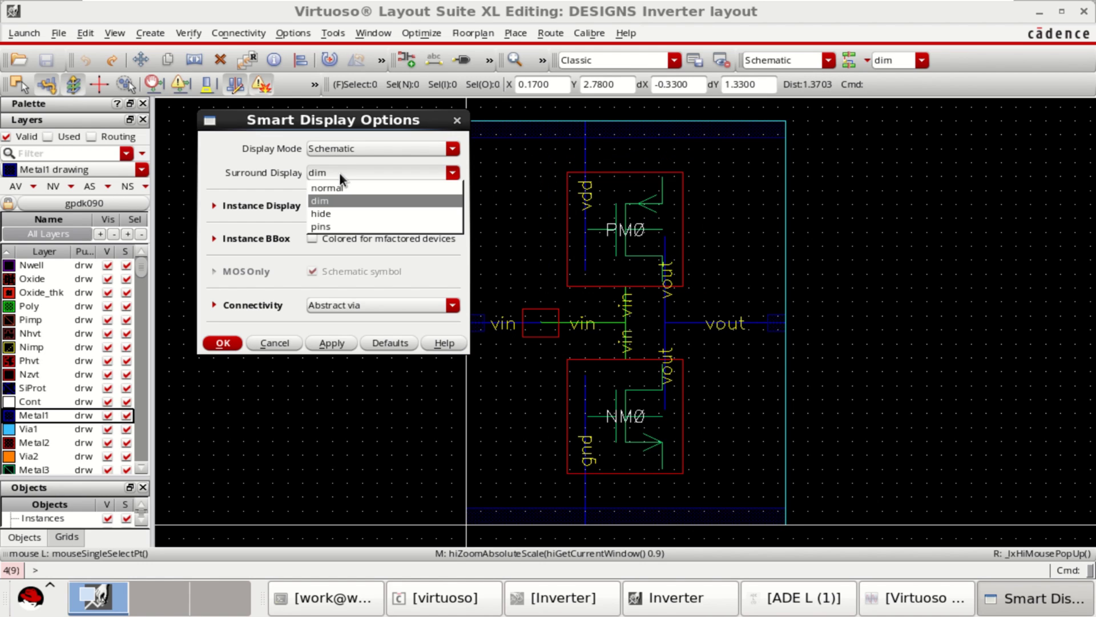
left_click(338, 212)
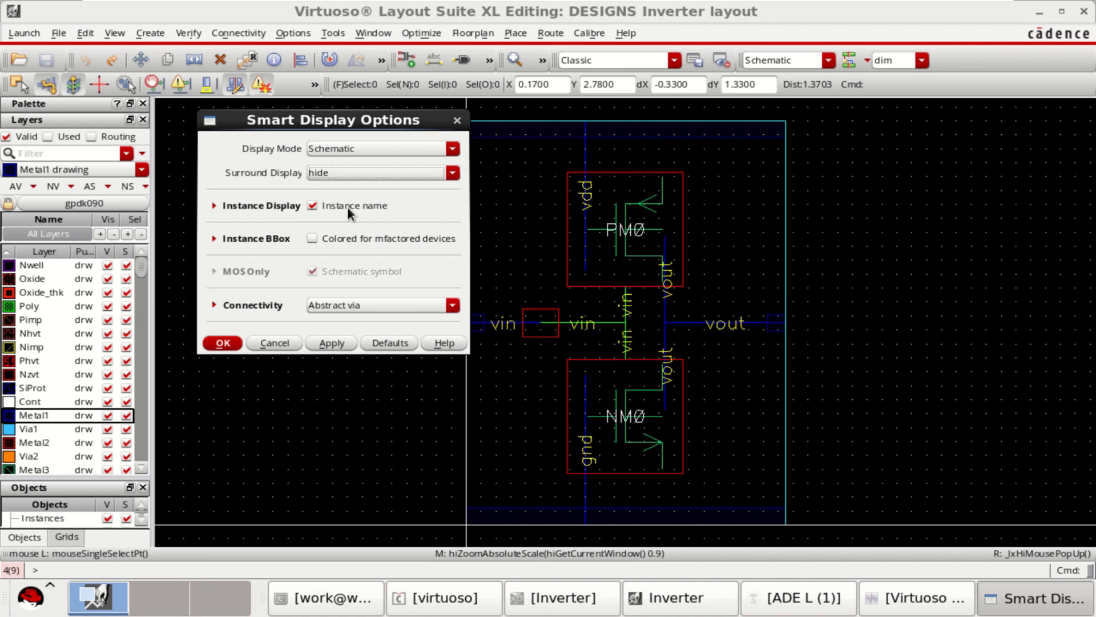
left_click(332, 342)
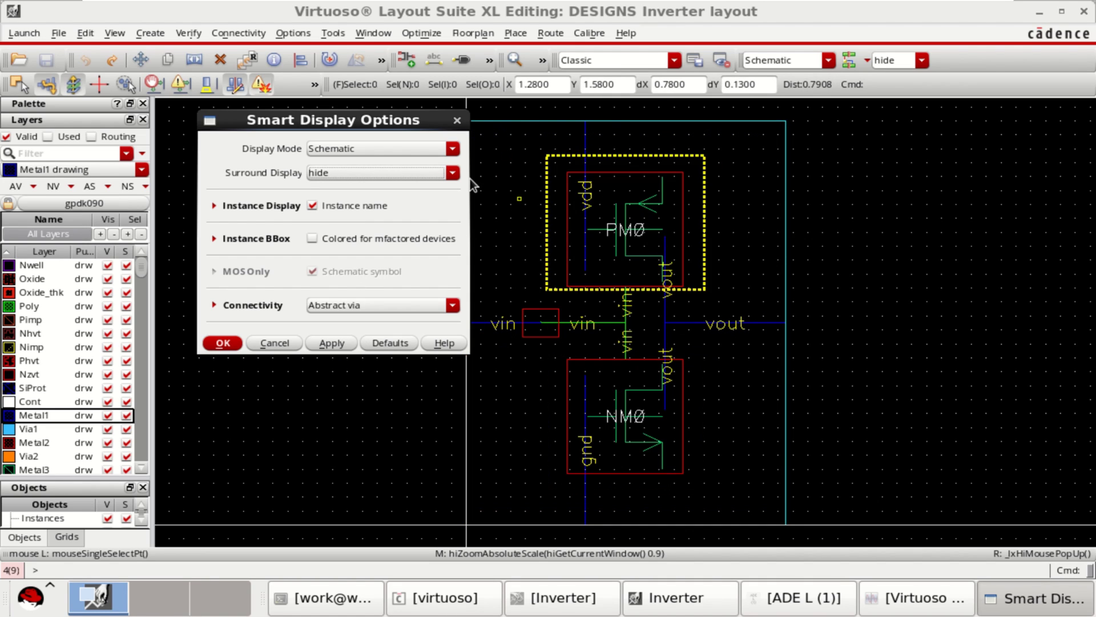
left_click_drag(406, 127, 387, 126)
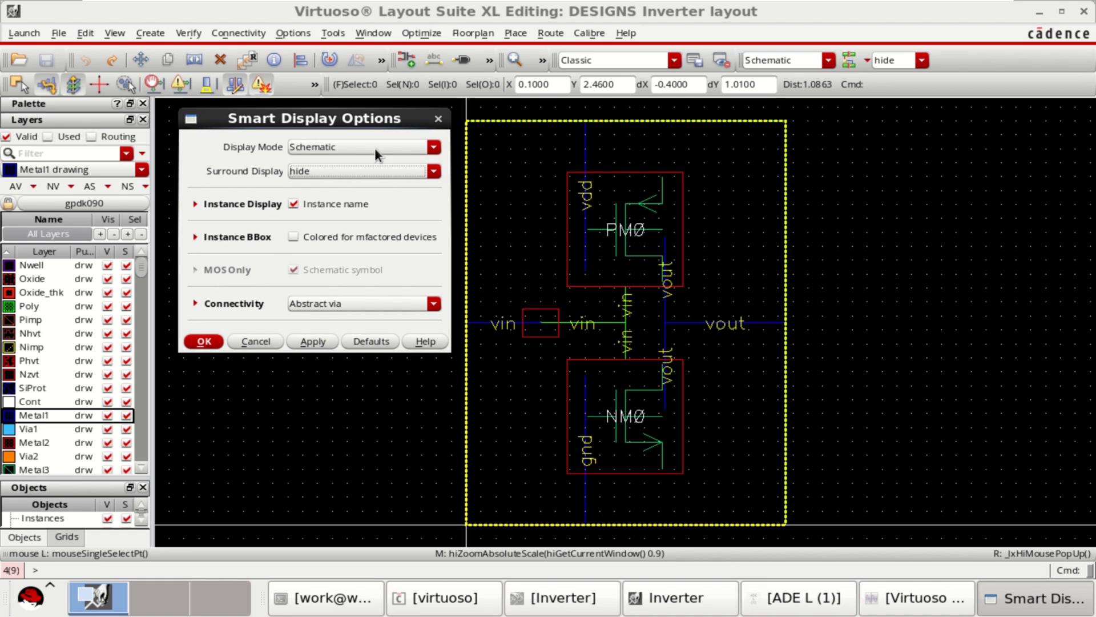
left_click(365, 168)
left_click(343, 227)
left_click(314, 341)
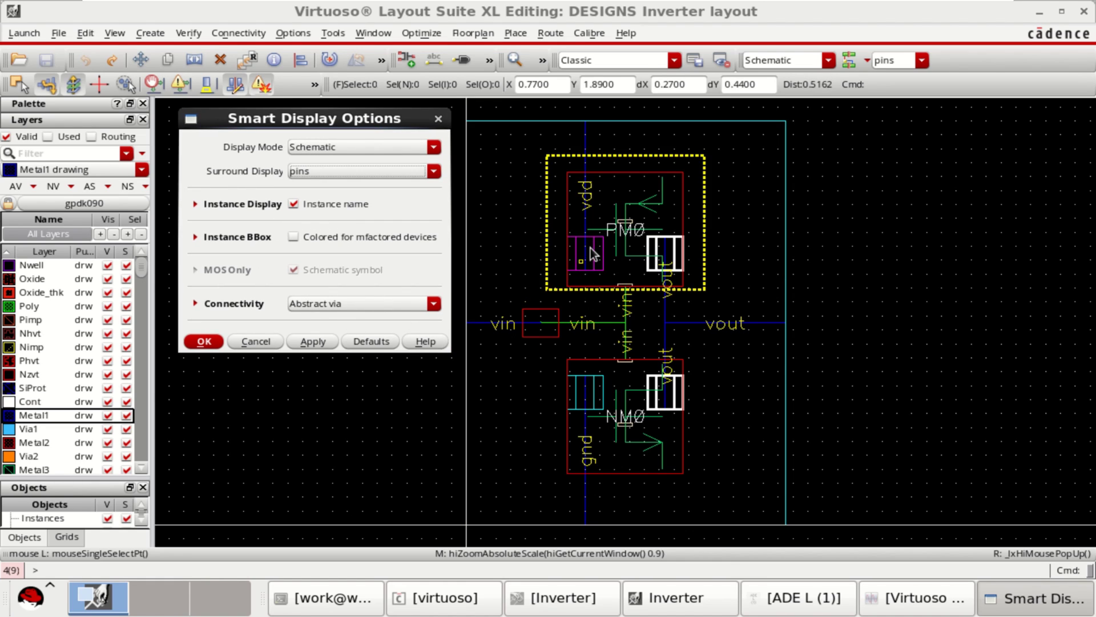
Apply Abstracted display mode, then Abstract via and Abstract wire connectivity.
left_click(350, 147)
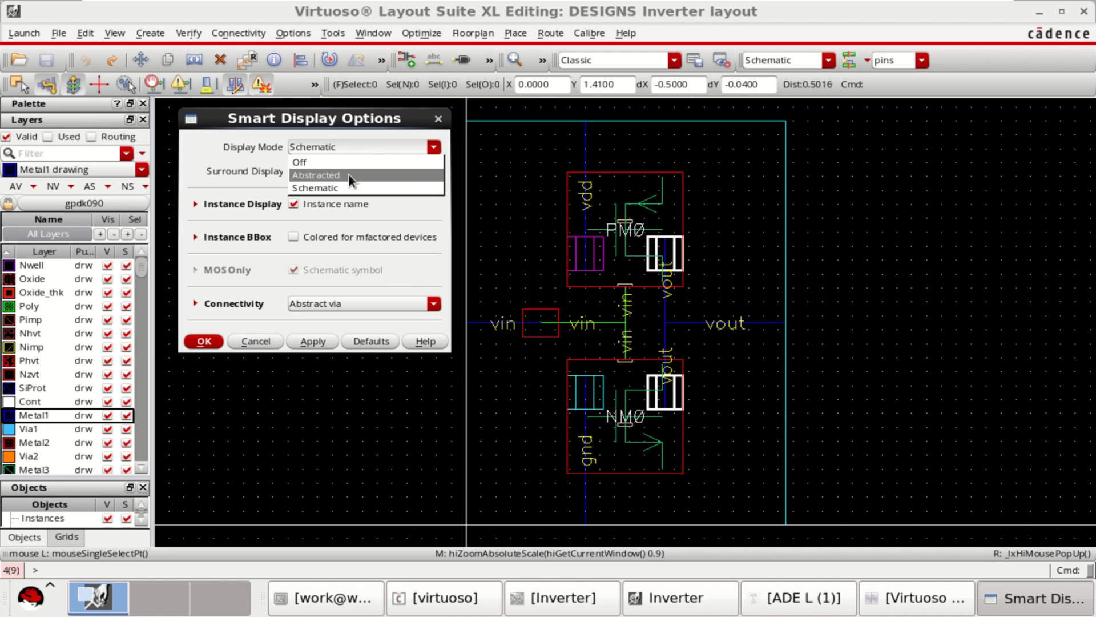
left_click(349, 174)
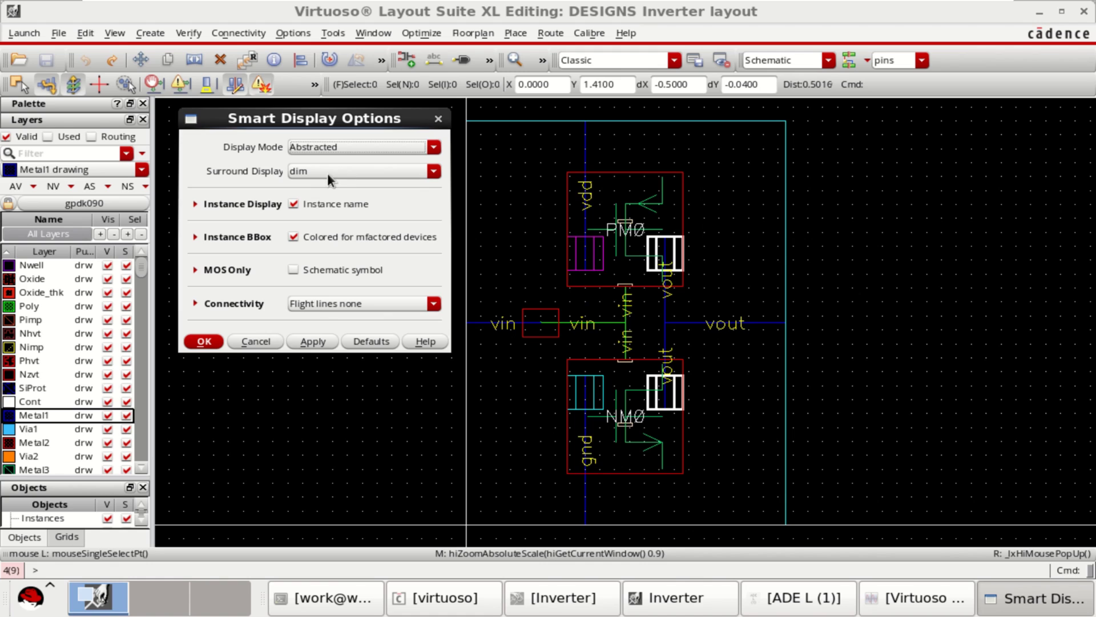
left_click(313, 341)
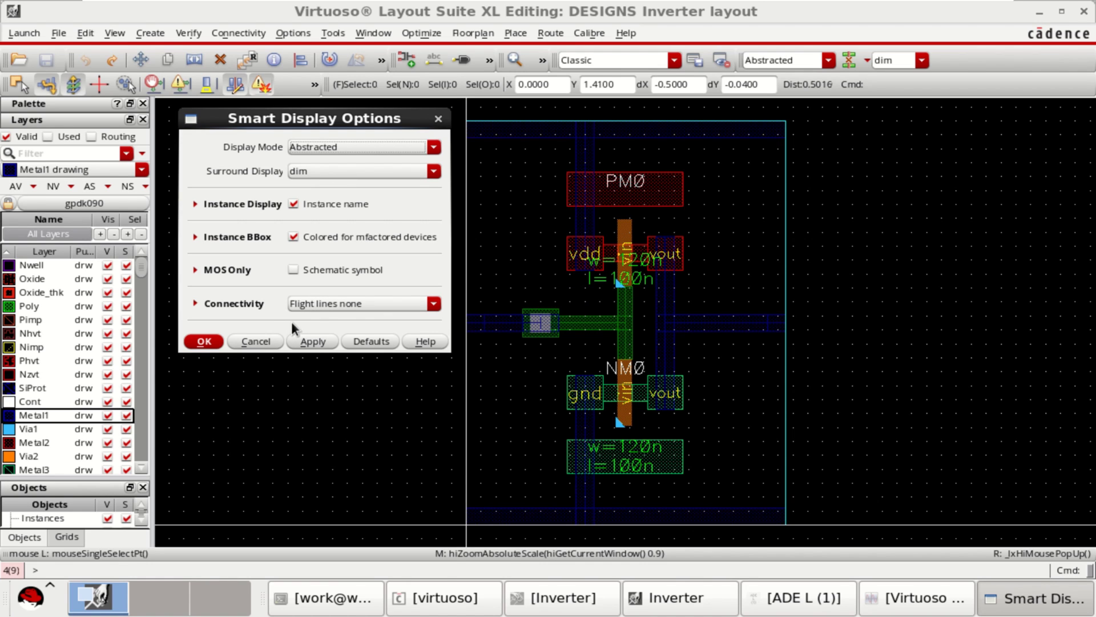
left_click(406, 301)
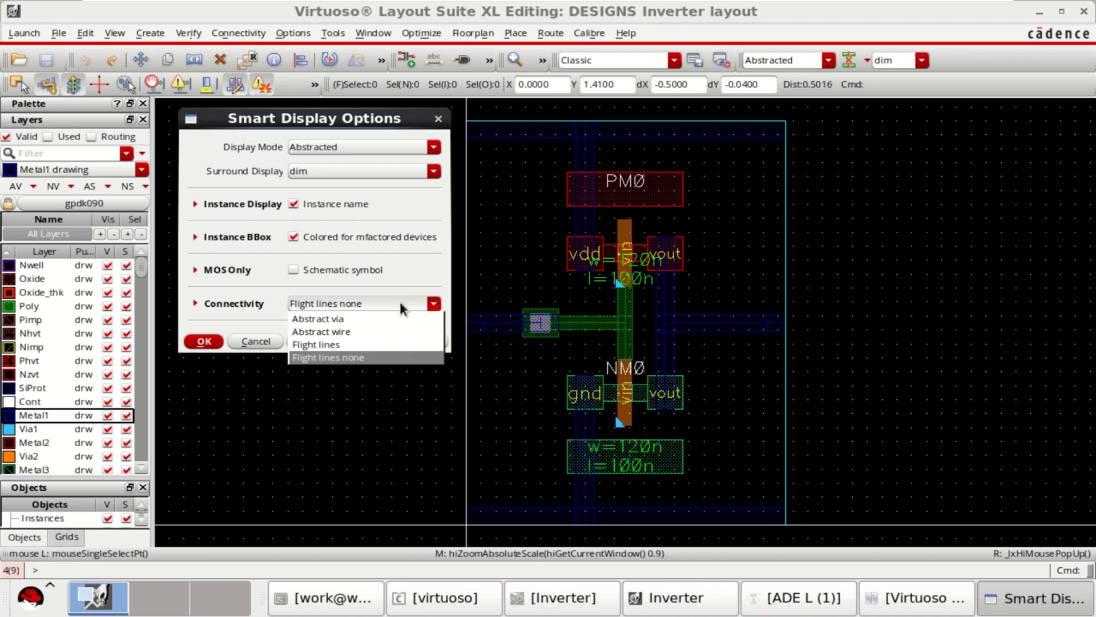
left_click(349, 320)
left_click(317, 342)
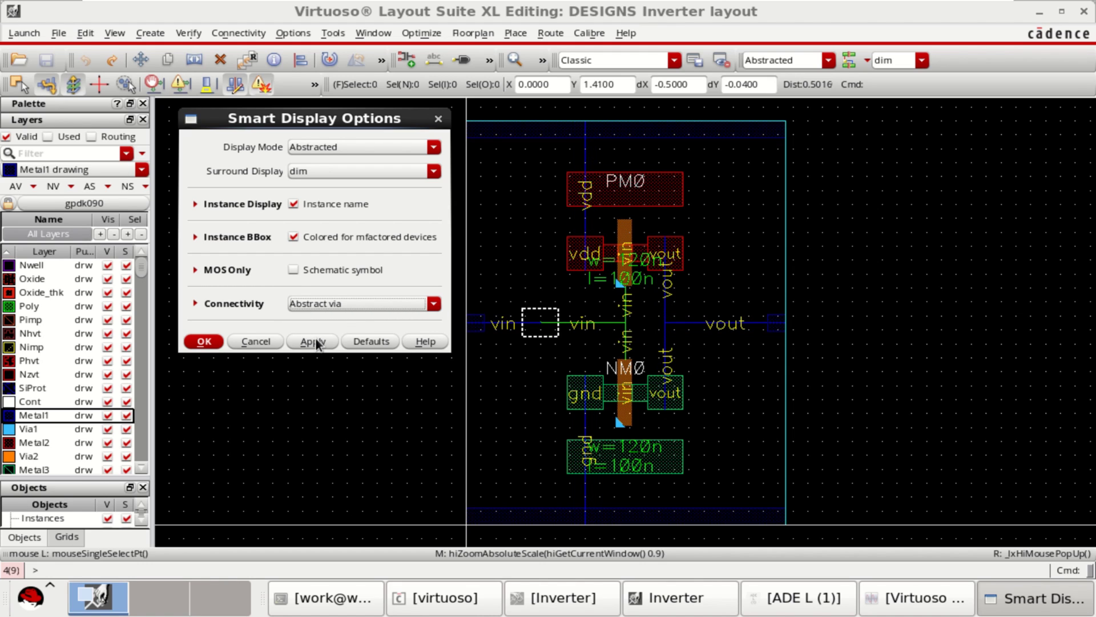
left_click(362, 304)
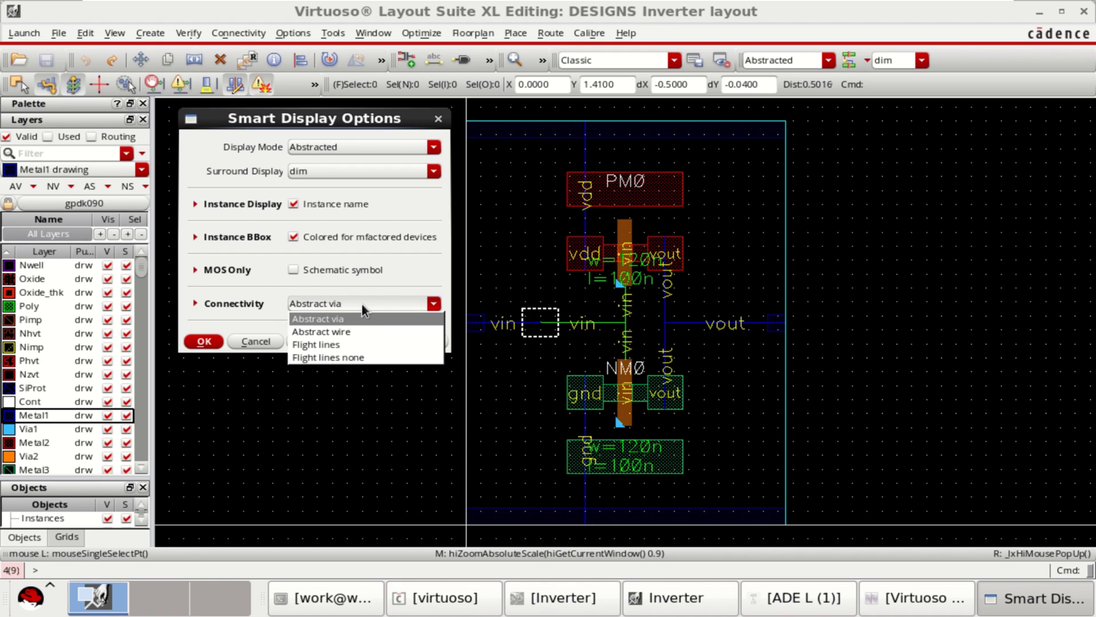
left_click(344, 333)
left_click(312, 341)
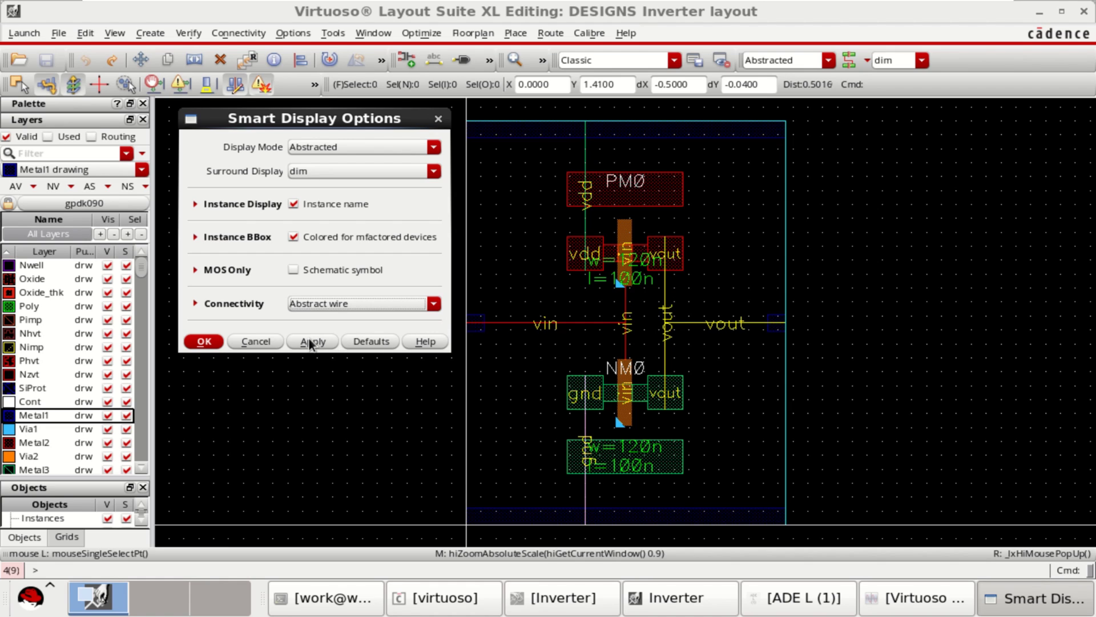
Apply Flight lines connectivity, then switch connectivity to none.
left_click(361, 300)
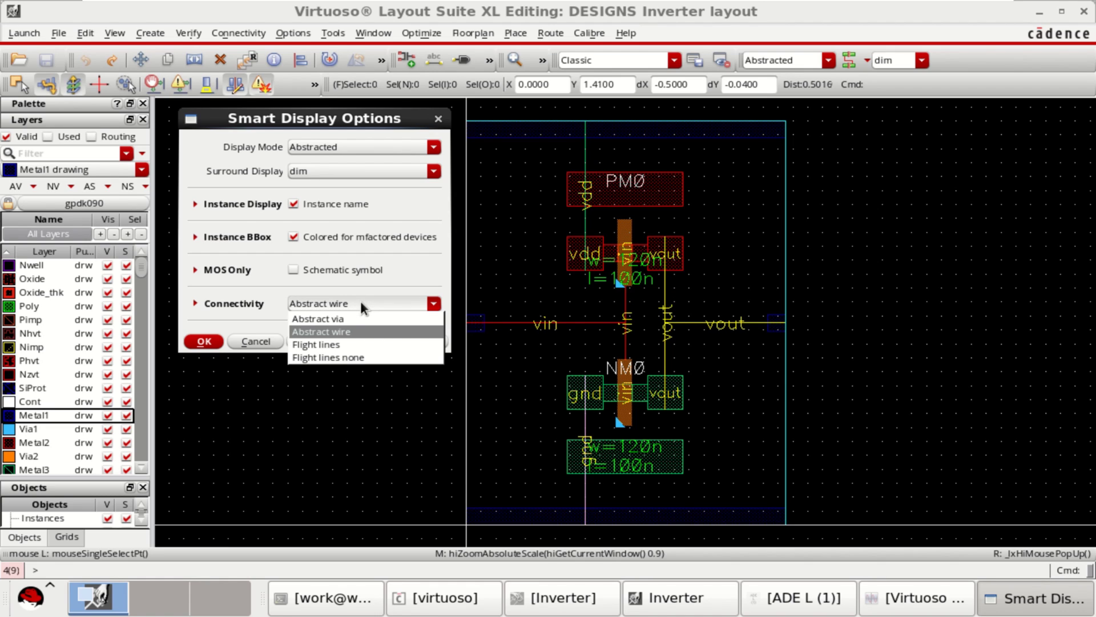
left_click(338, 343)
left_click(336, 343)
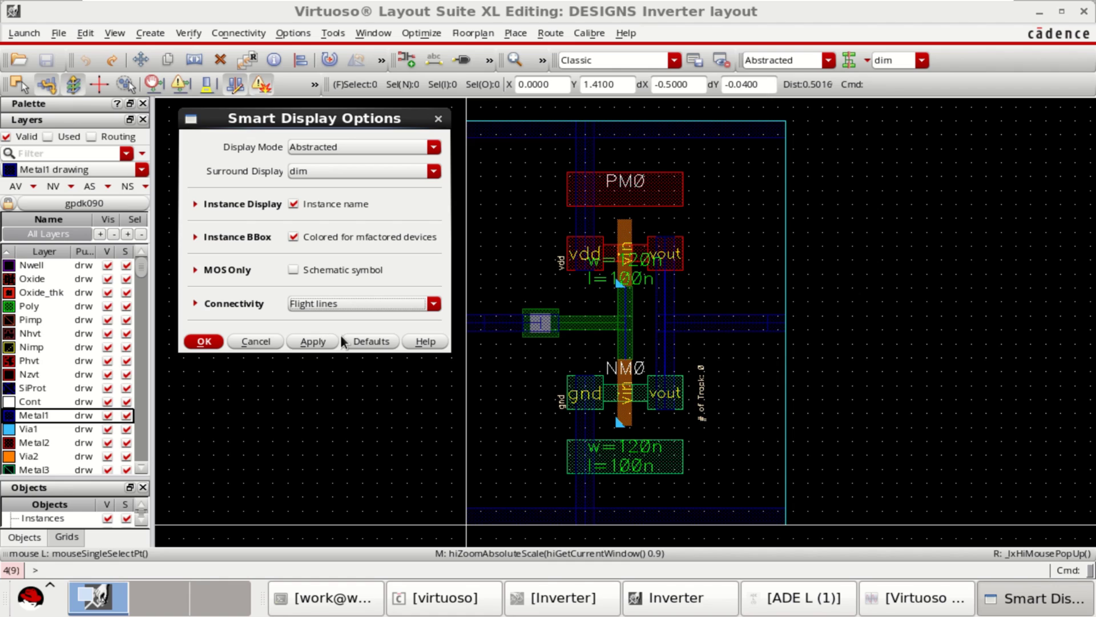
left_click(375, 300)
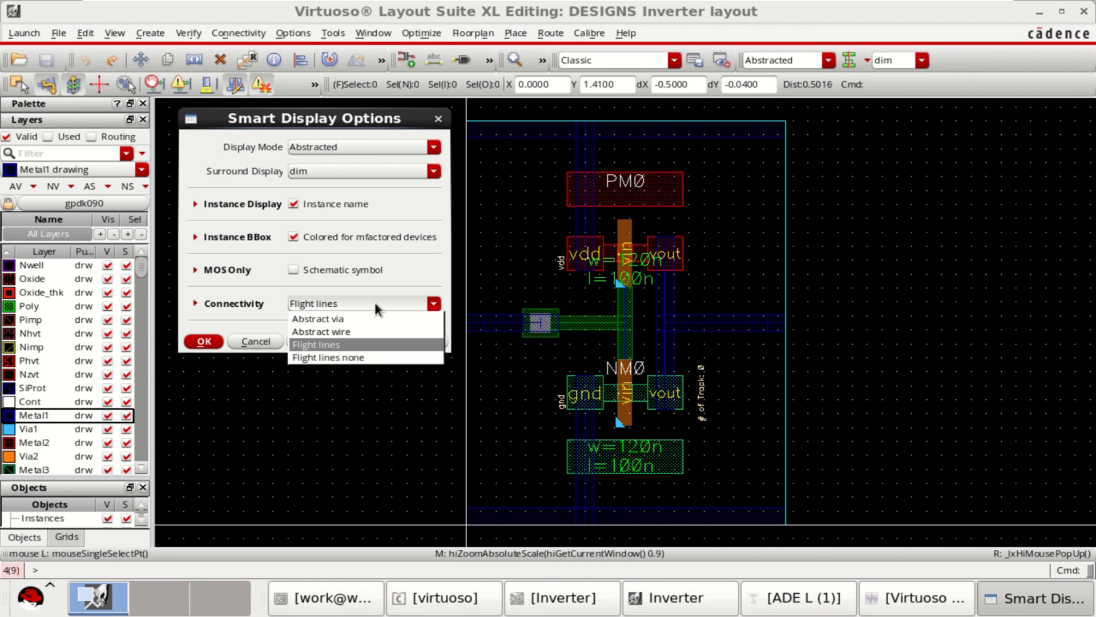
left_click(338, 358)
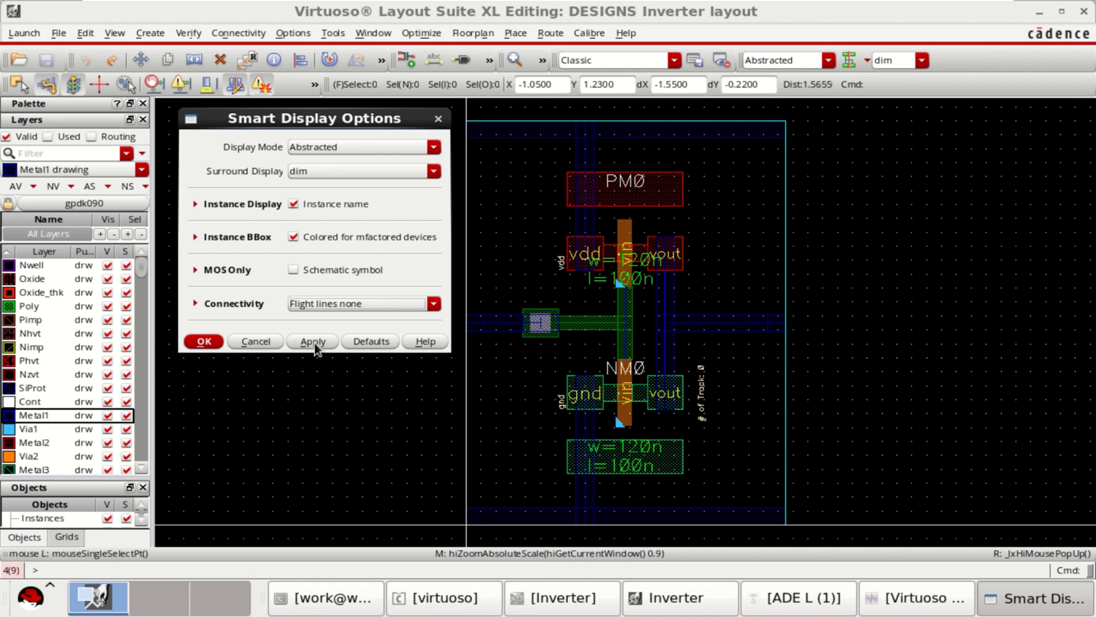
left_click(314, 342)
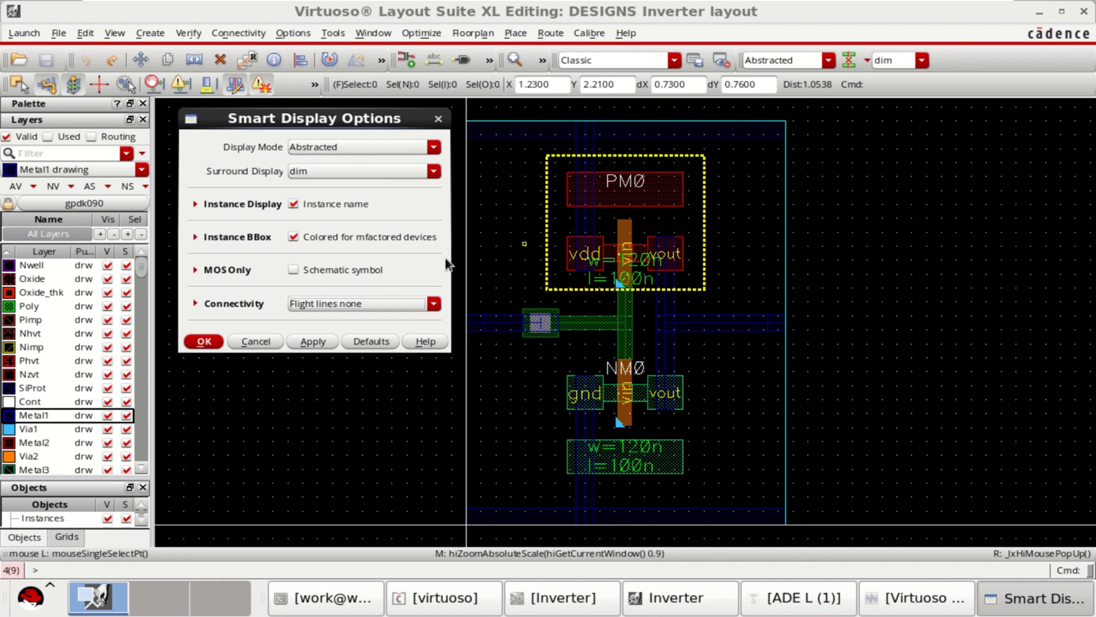
Apply Schematic mode, then Off mode, and close Smart Display Options.
left_click(339, 145)
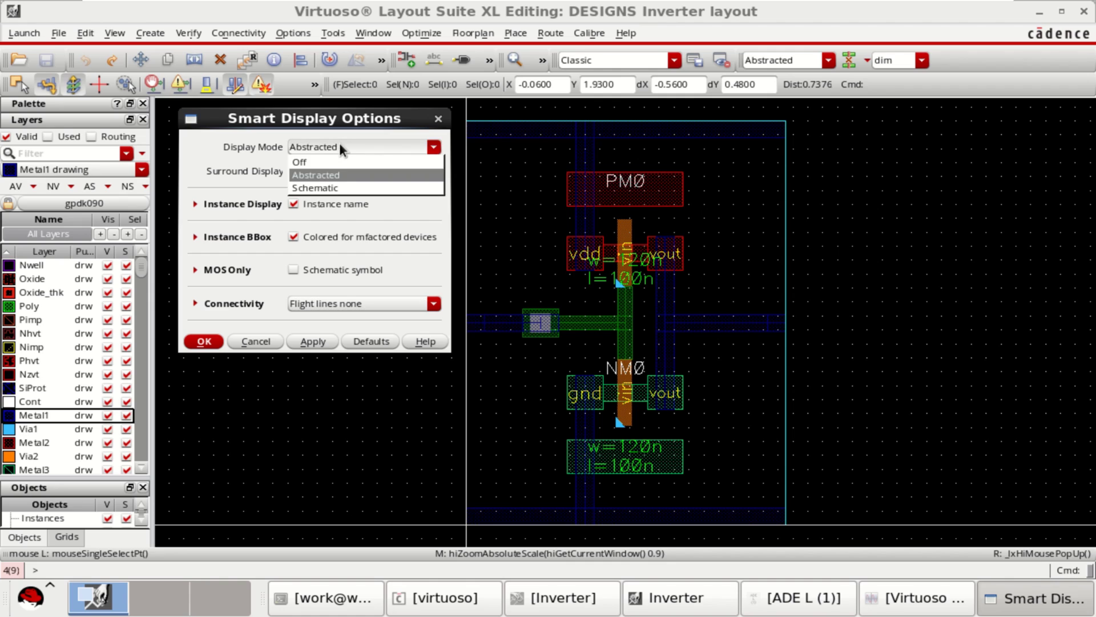
left_click(345, 187)
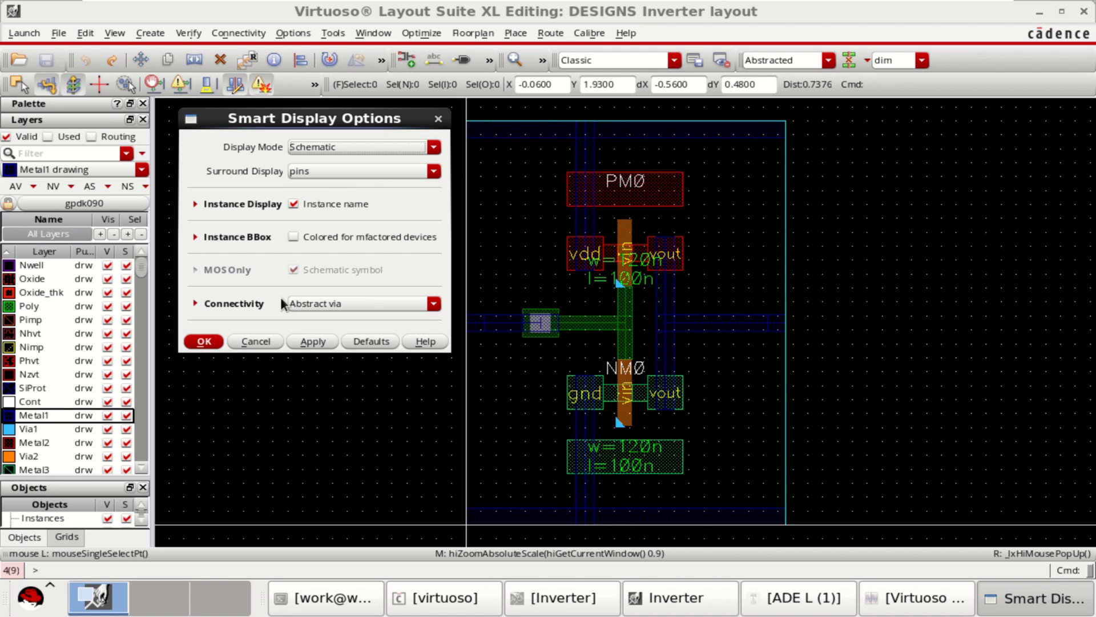
left_click(313, 343)
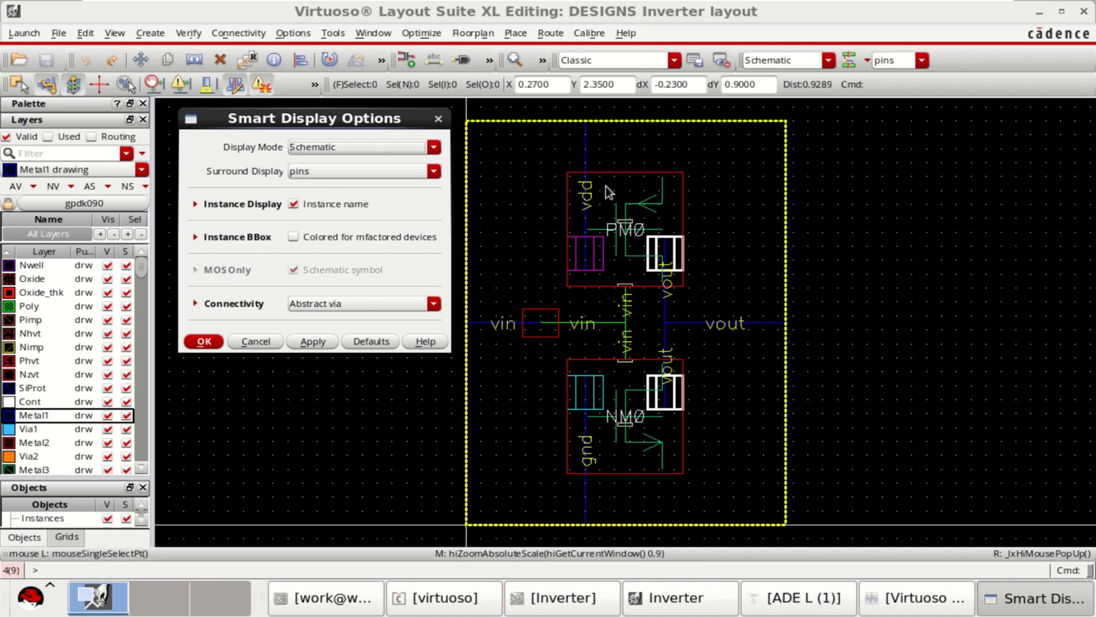
left_click(360, 147)
left_click(335, 162)
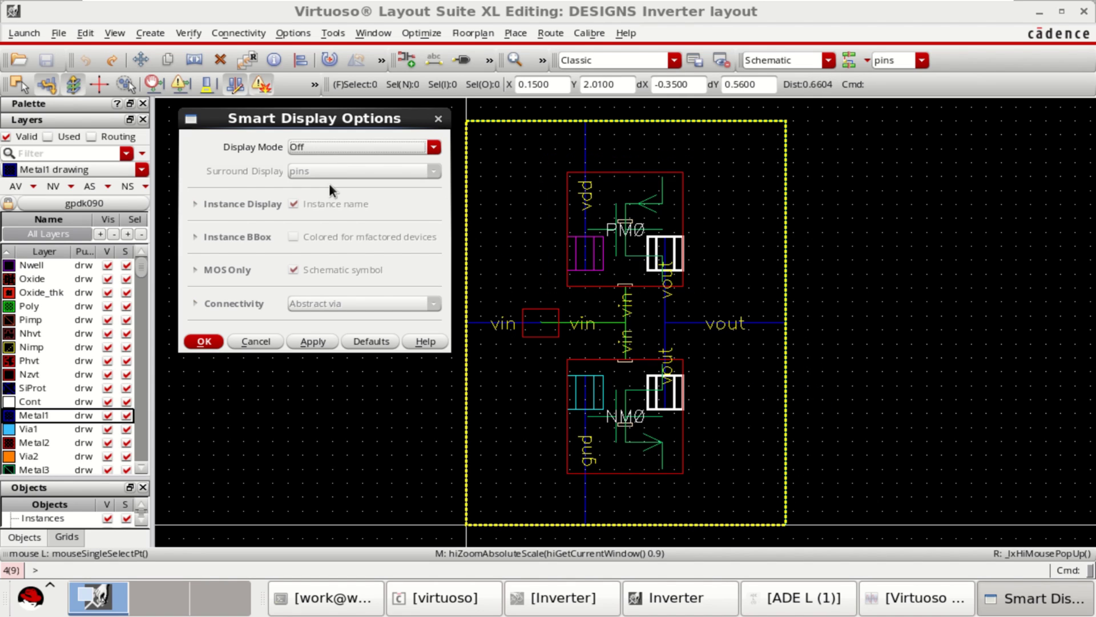
left_click(313, 342)
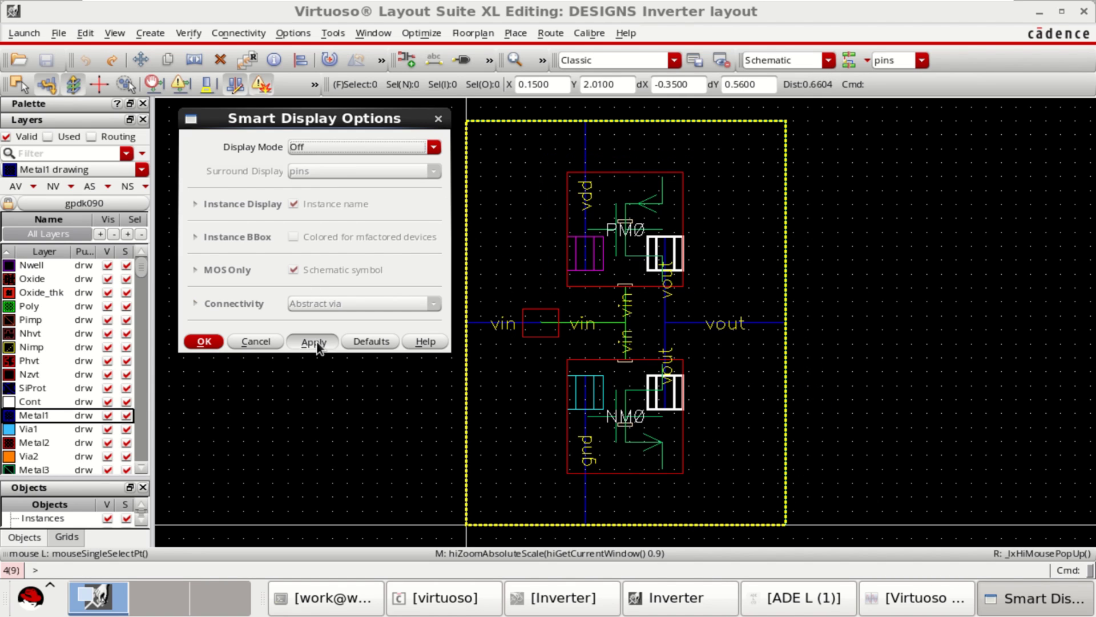
left_click(203, 343)
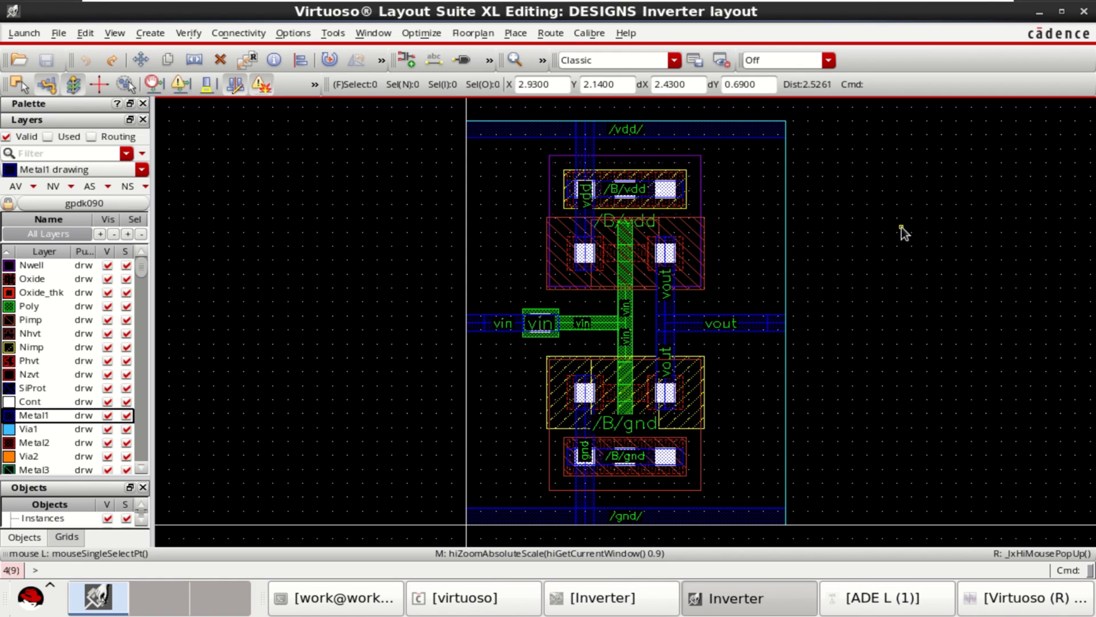
Open Dynamic Display options beside the layout and tick Show Info Balloon.
left_click(307, 33)
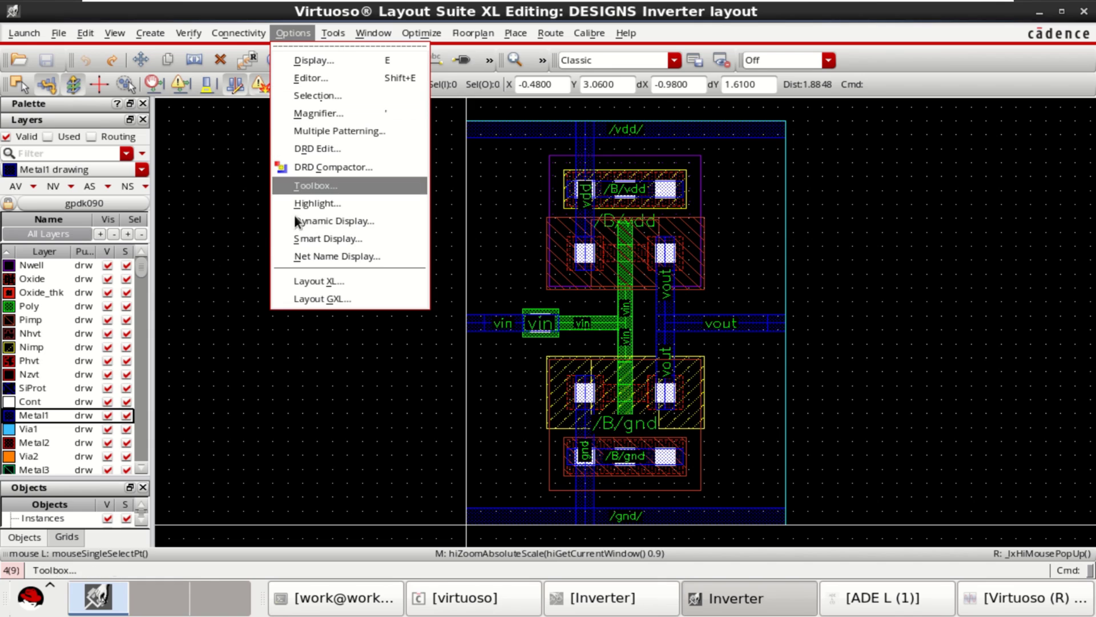
left_click(393, 221)
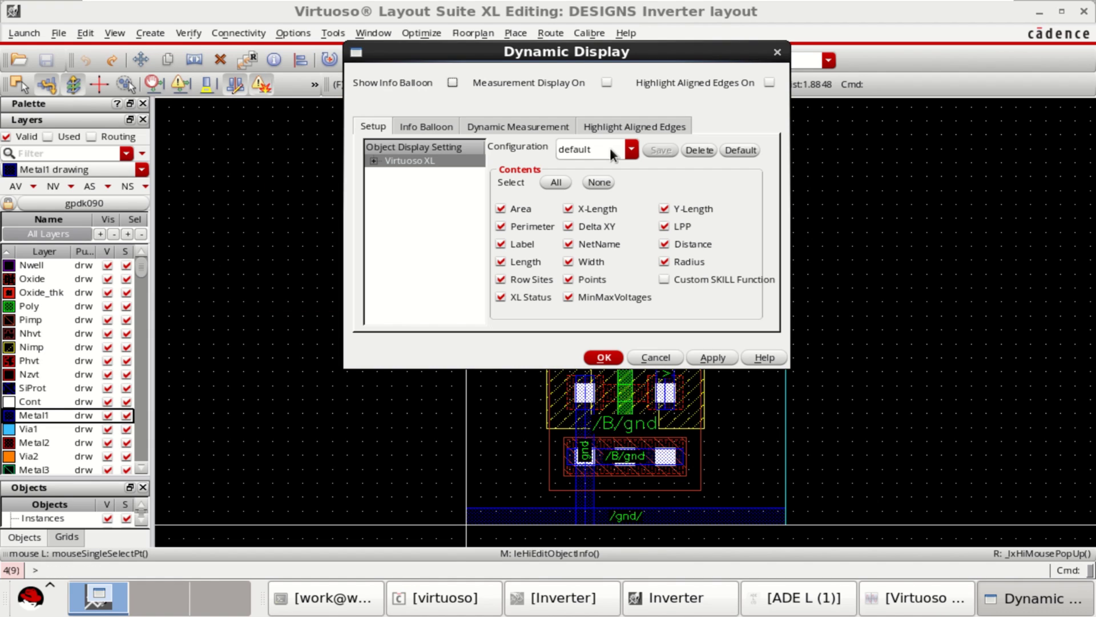
left_click_drag(445, 54, 306, 62)
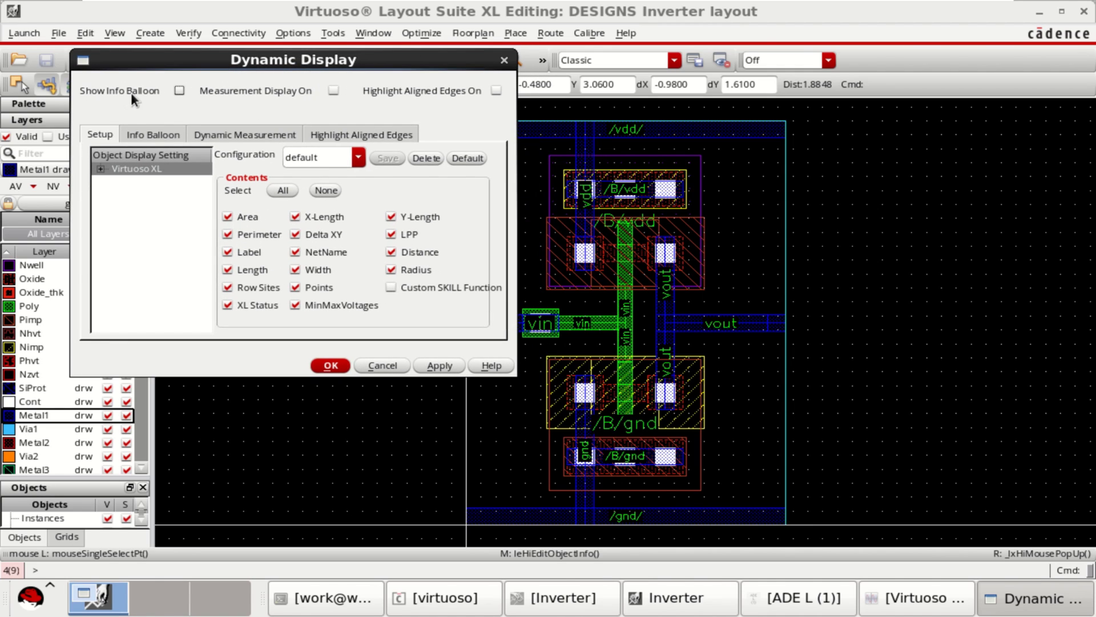
left_click(180, 91)
Apply info balloons and inspect the balloons for PM0, NM0, their pins and paths.
left_click(438, 366)
mouse_move(585, 398)
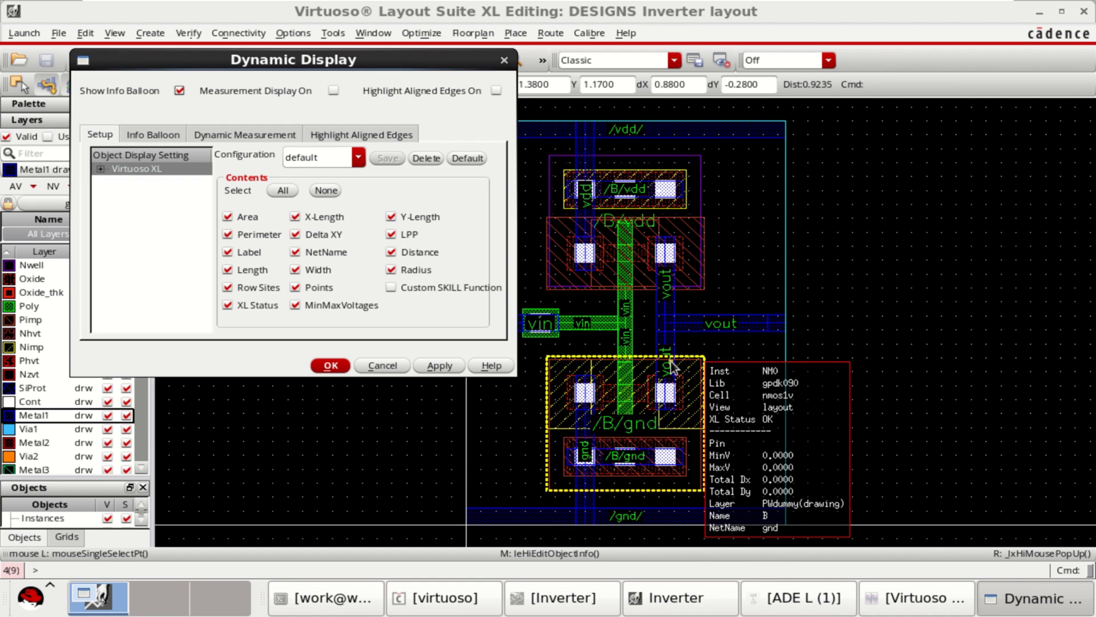
mouse_move(676, 260)
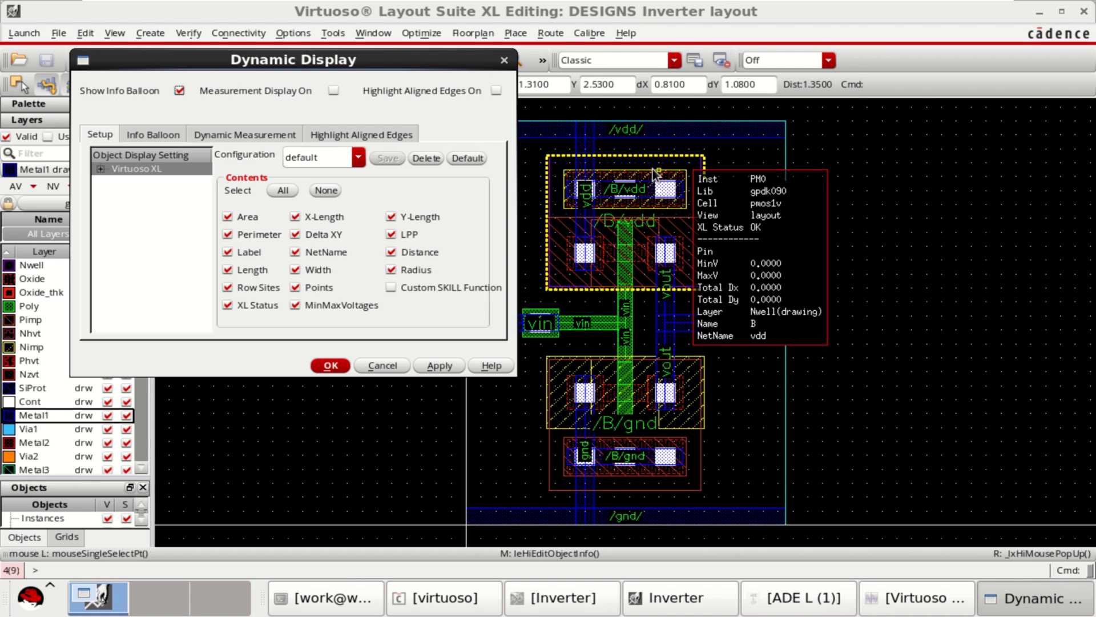
mouse_move(578, 234)
mouse_move(639, 203)
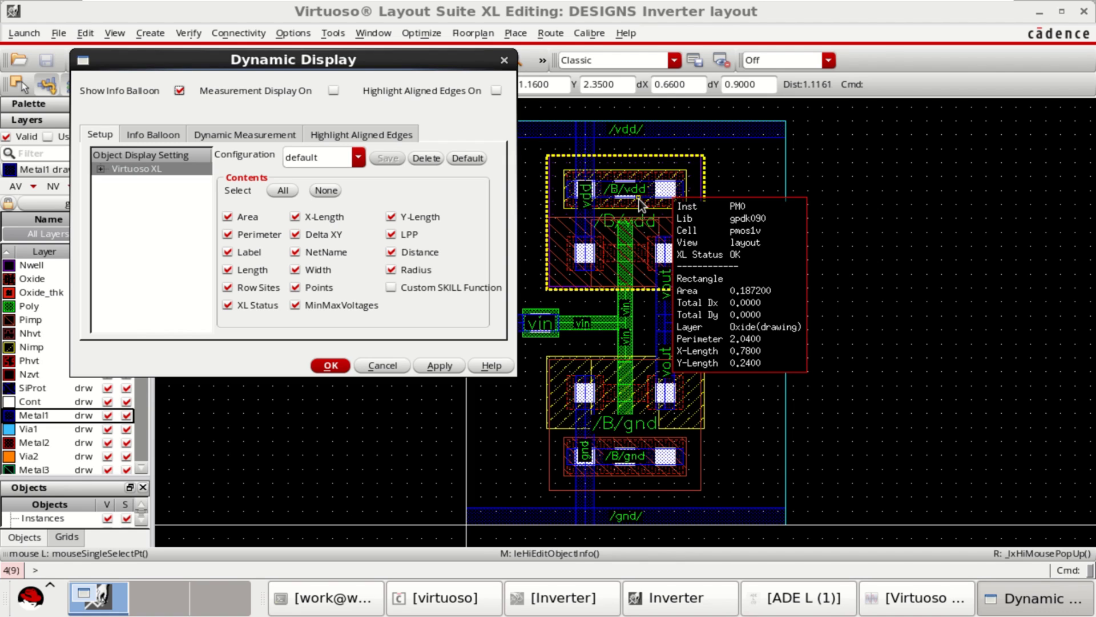
mouse_move(643, 184)
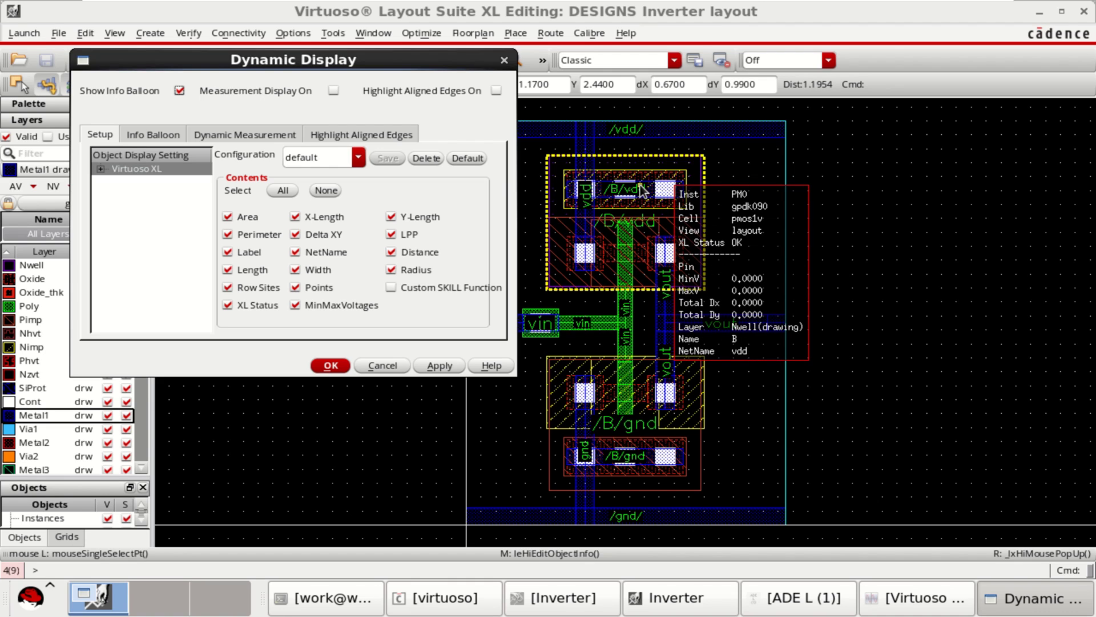
mouse_move(628, 318)
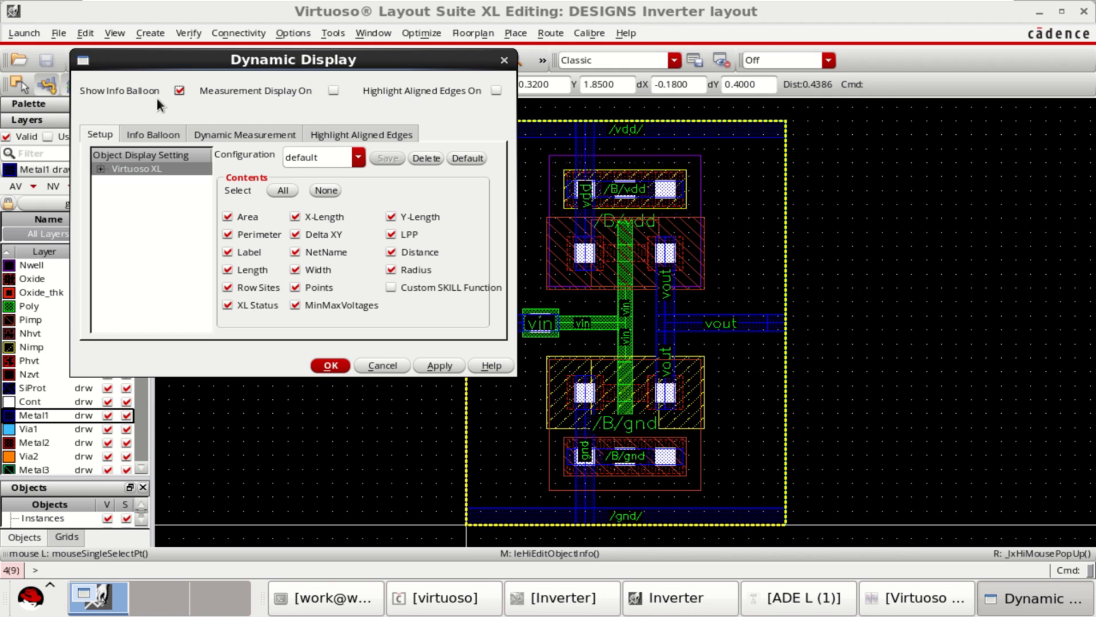
left_click_drag(281, 60, 301, 60)
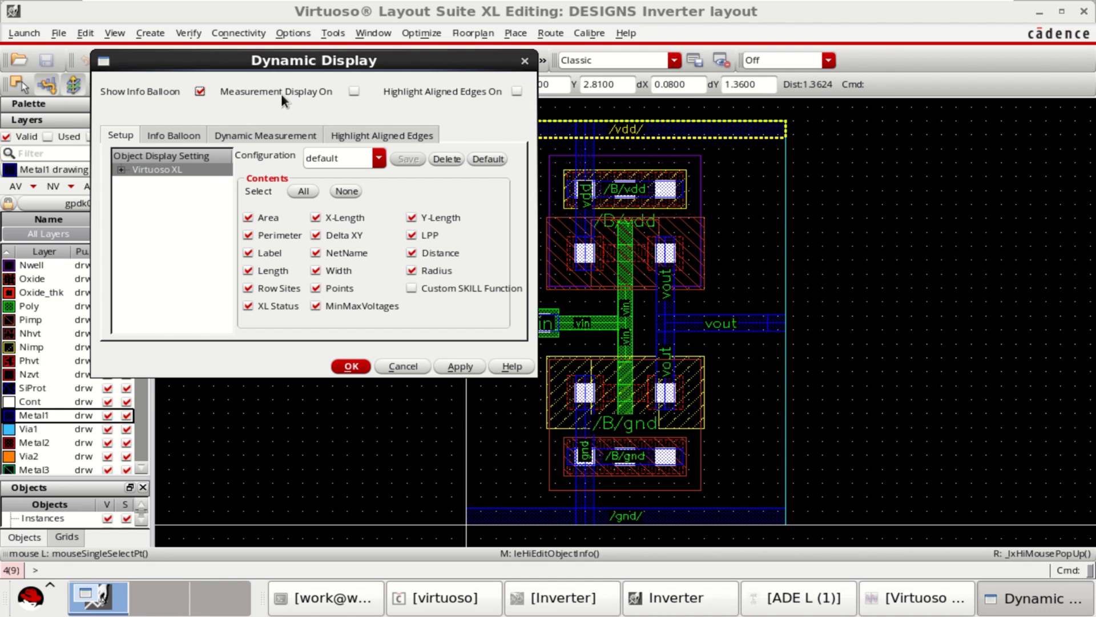
Turn on Measurement Display, apply it, and review the Info Balloon, Dynamic Measurement and Highlight Aligned Edges tabs.
left_click(353, 92)
left_click(199, 136)
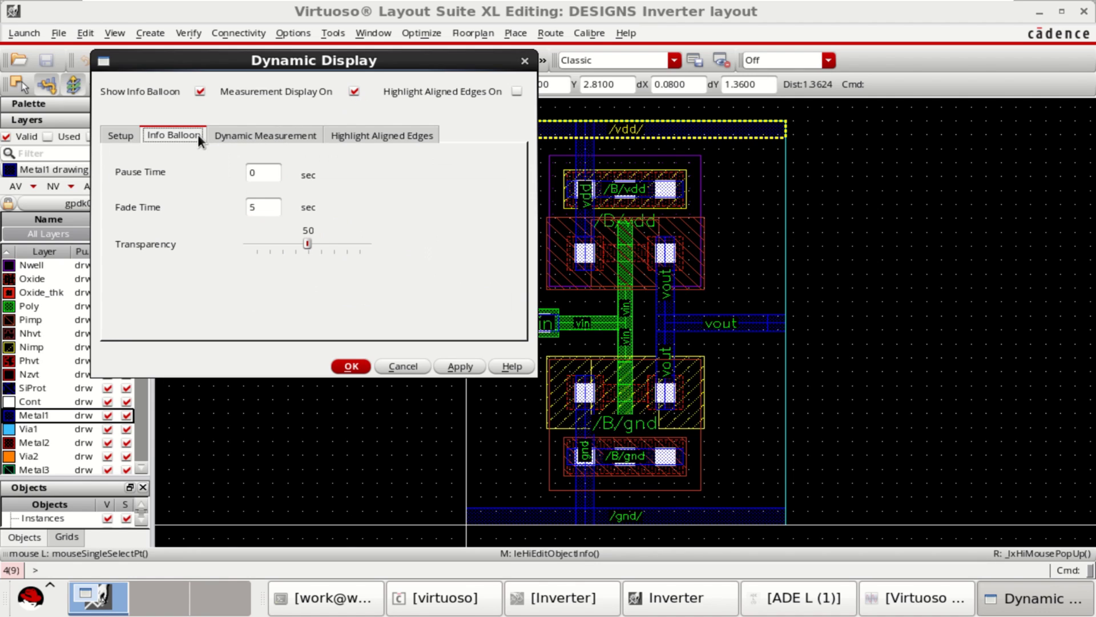
left_click(257, 136)
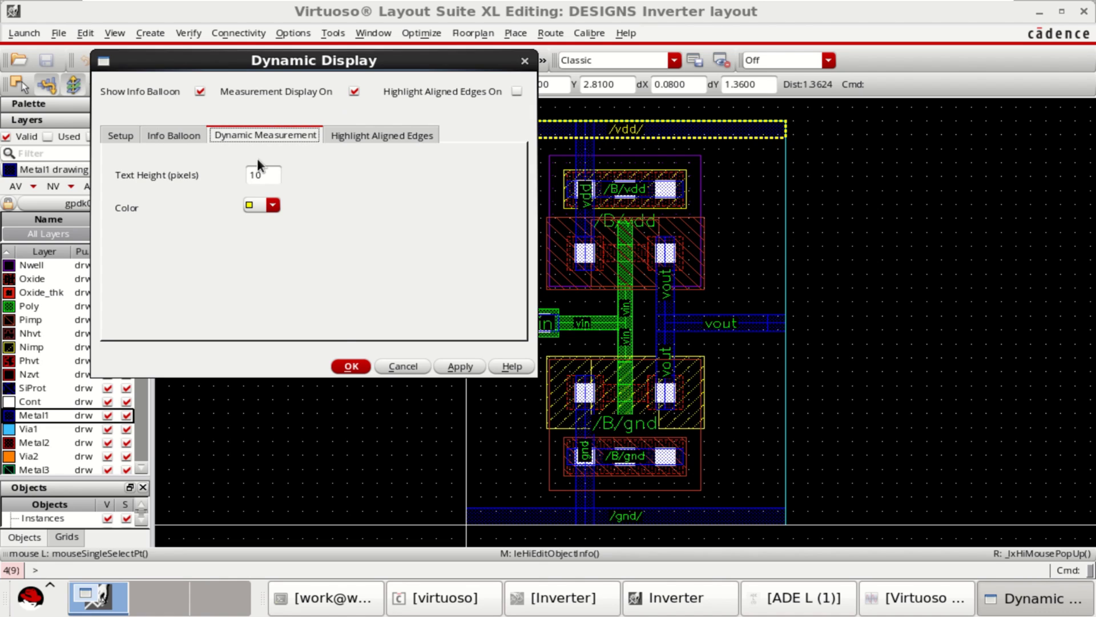
left_click(467, 368)
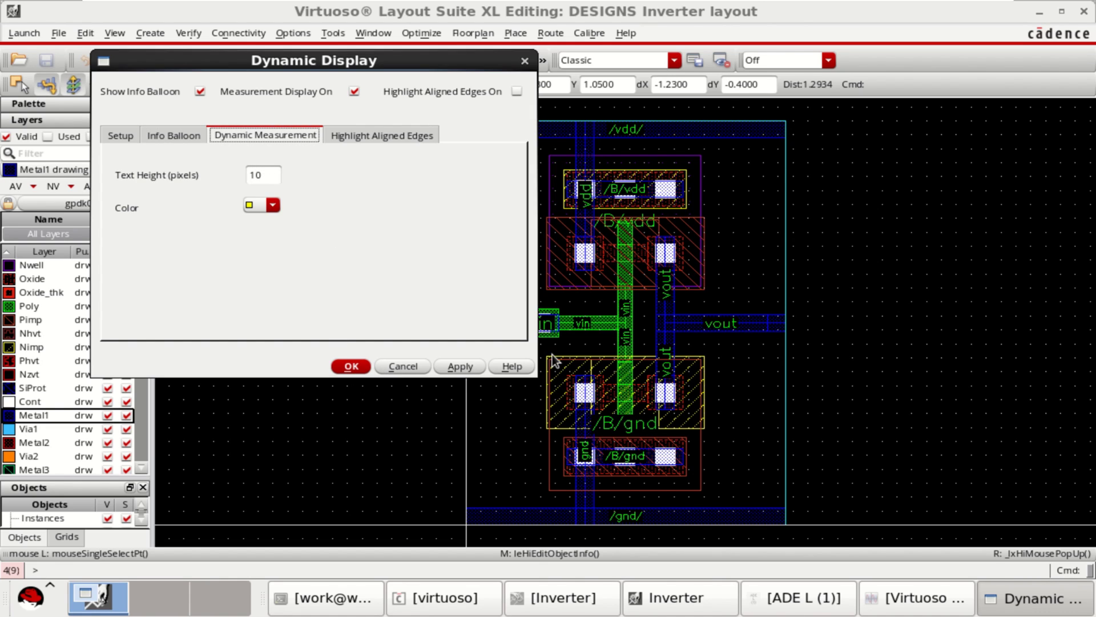
mouse_move(704, 492)
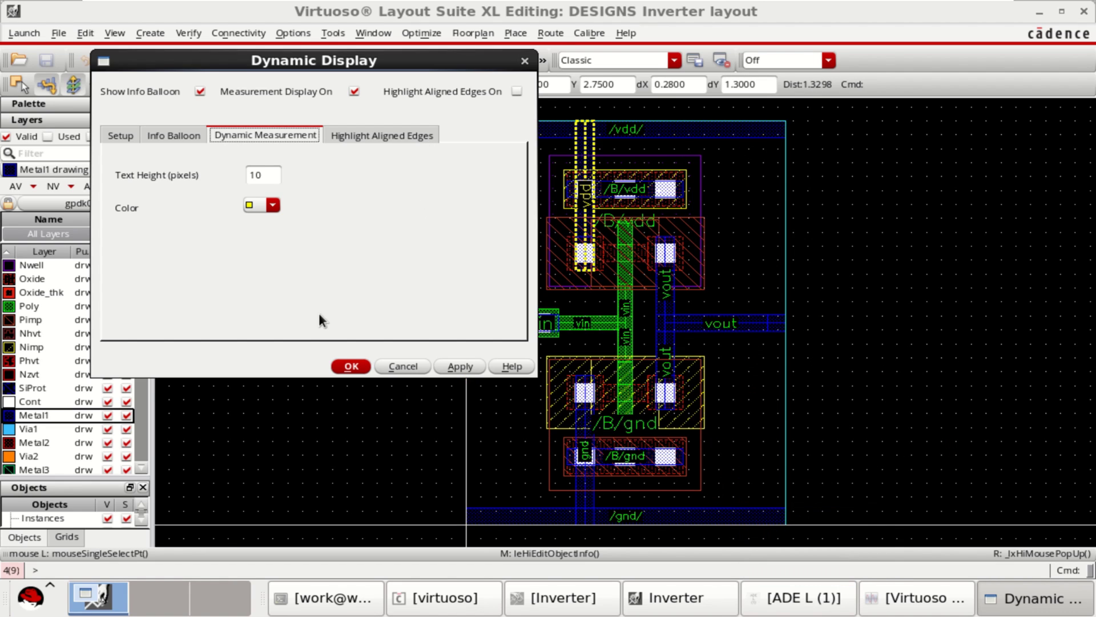
left_click(369, 134)
left_click(273, 133)
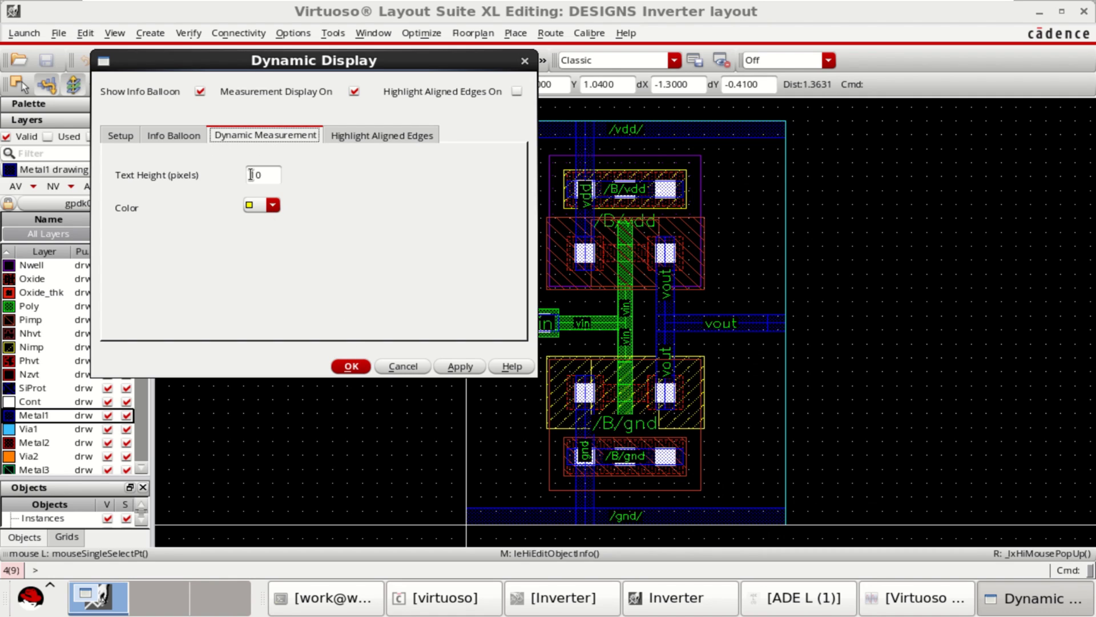
Close the Dynamic Display settings and select Metal1 as the drawing layer.
left_click(352, 368)
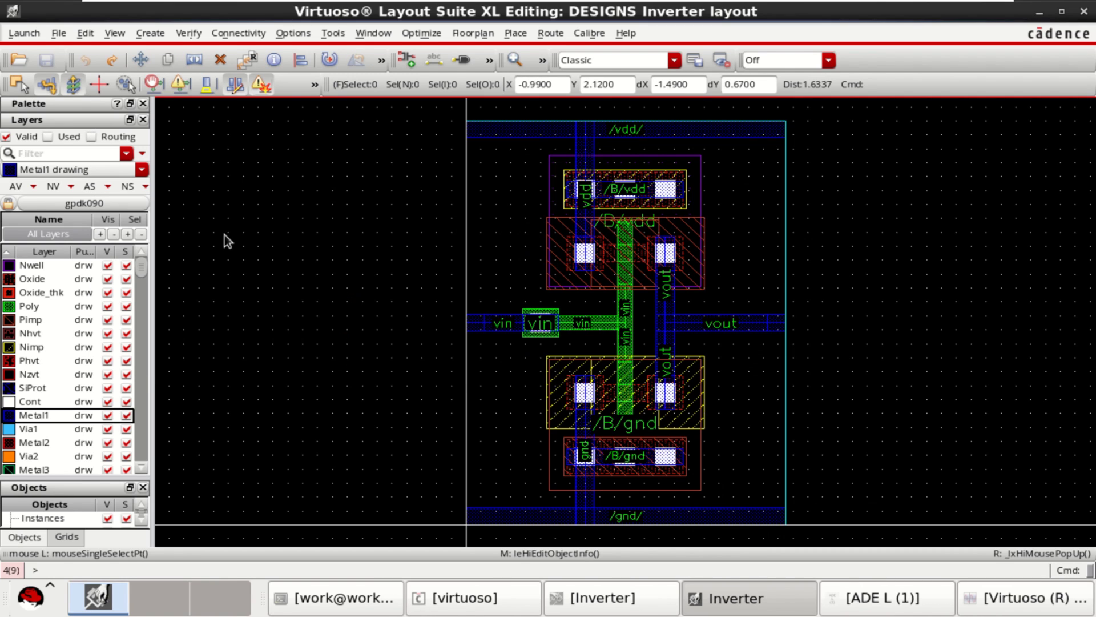
key("Left")
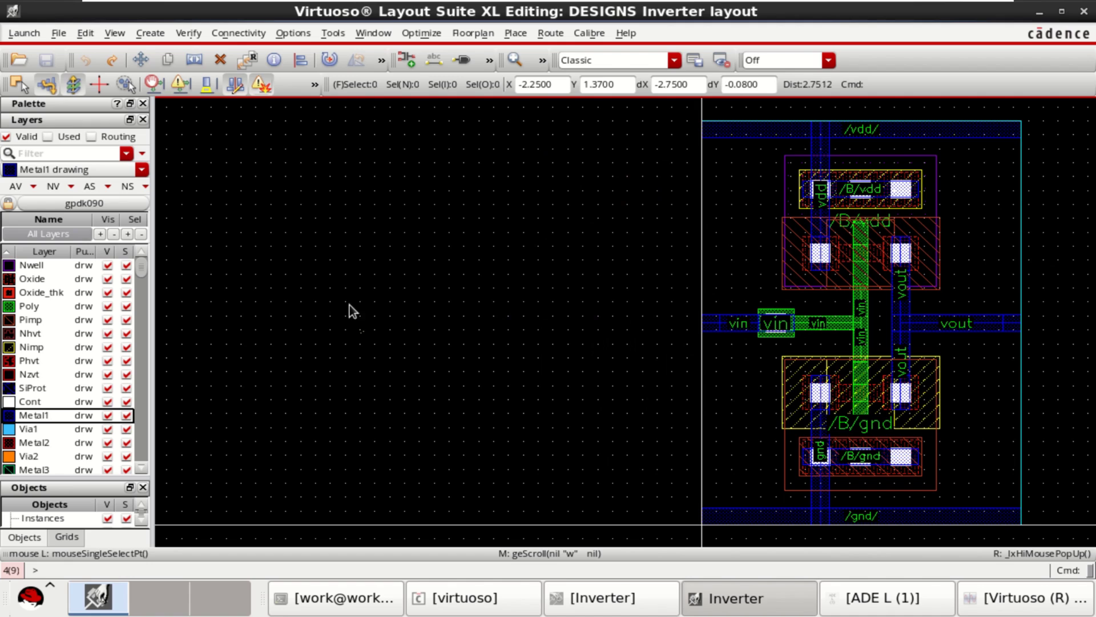
left_click(42, 417)
left_click(403, 307)
left_click(48, 416)
left_click(479, 387)
Start a Metal1 wire on the empty canvas and extend it right, watching the yellow readout.
key("p")
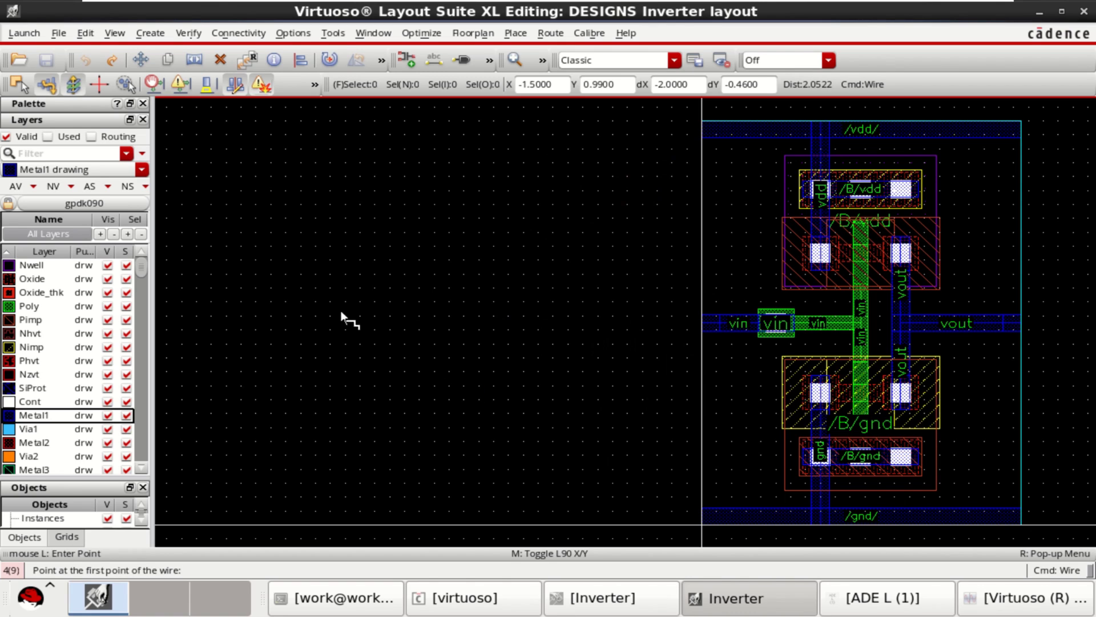
left_click(273, 248)
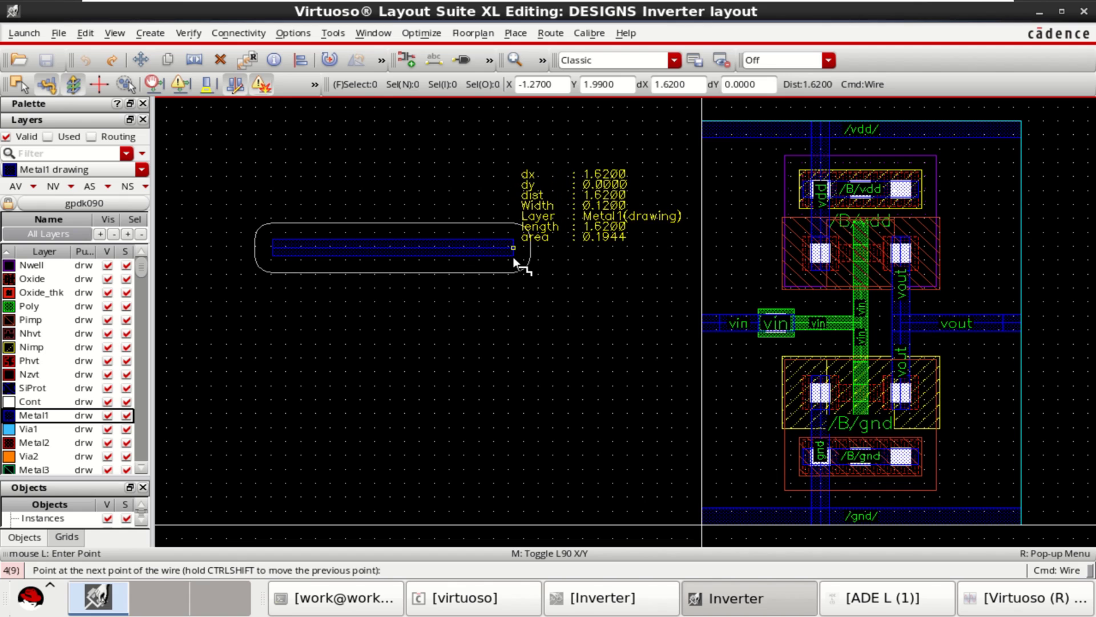
scroll(512, 256, "up", 1, "ctrl")
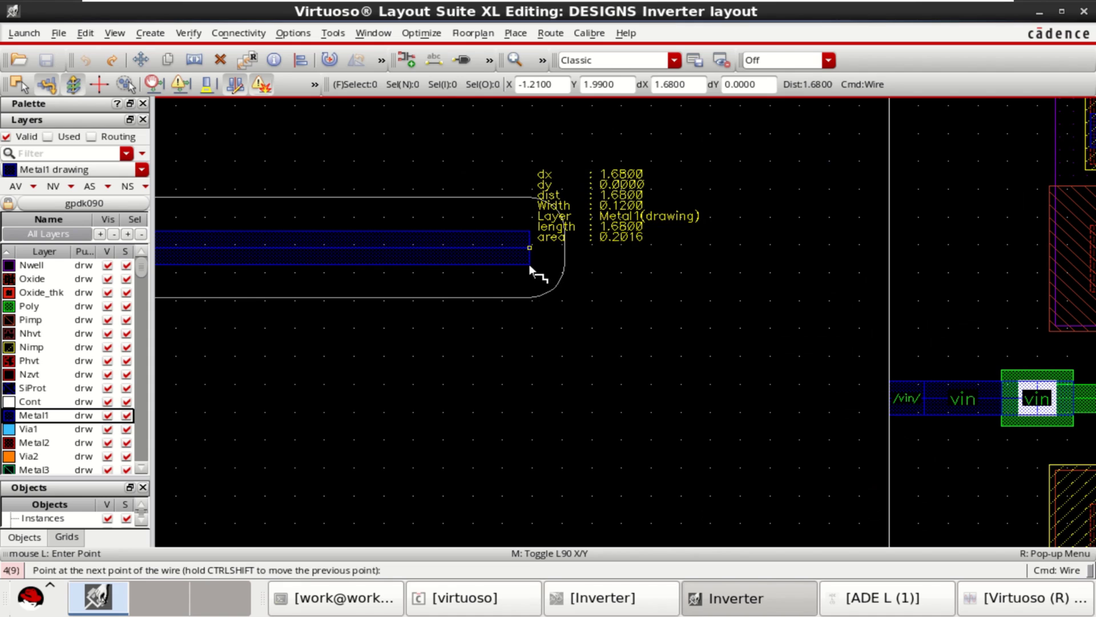
Change the Dynamic Measurement text colour to red and apply it.
left_click(292, 34)
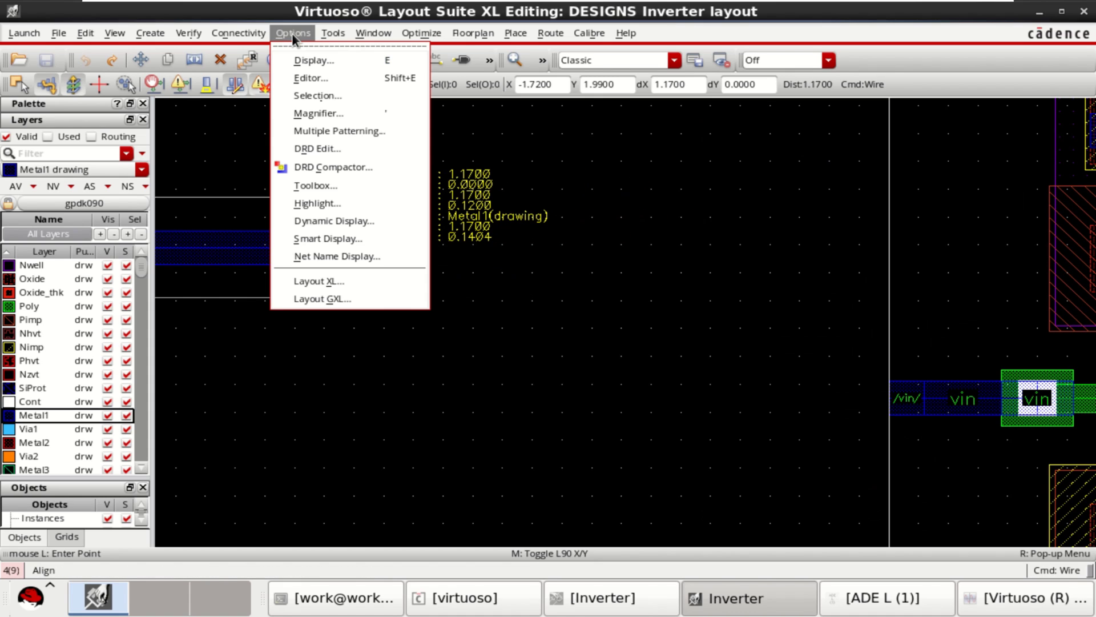
left_click(368, 223)
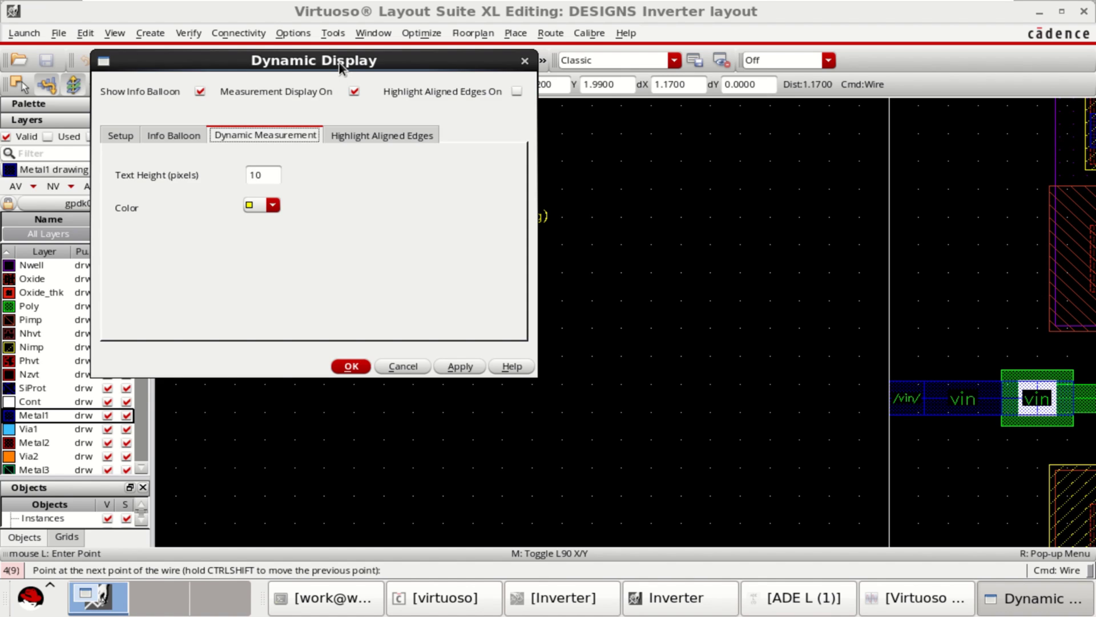
left_click_drag(339, 63, 394, 263)
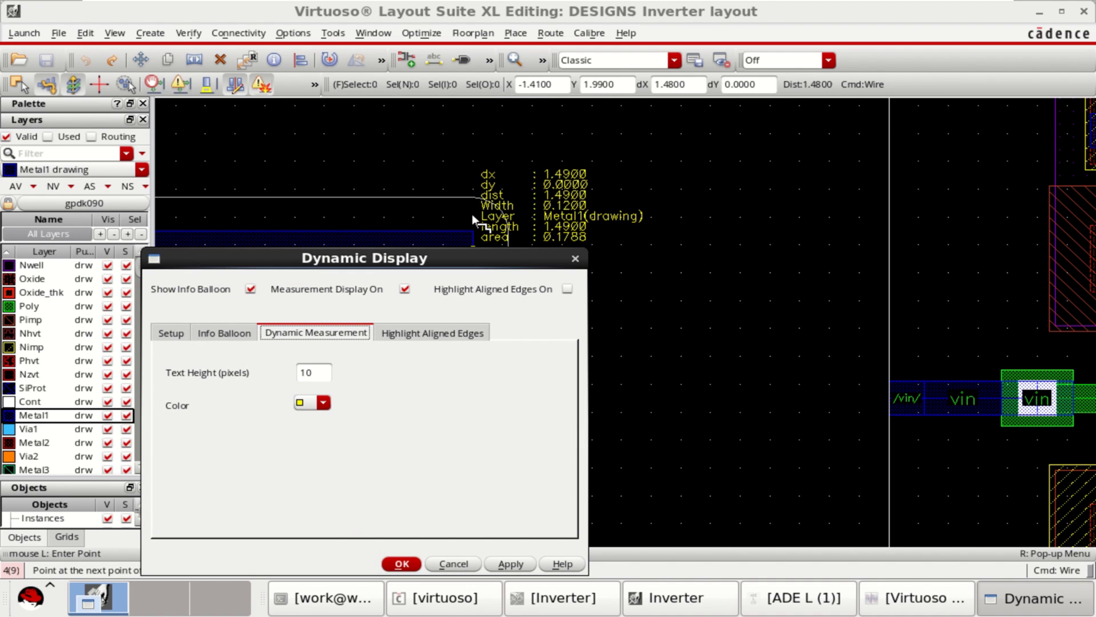
left_click(323, 402)
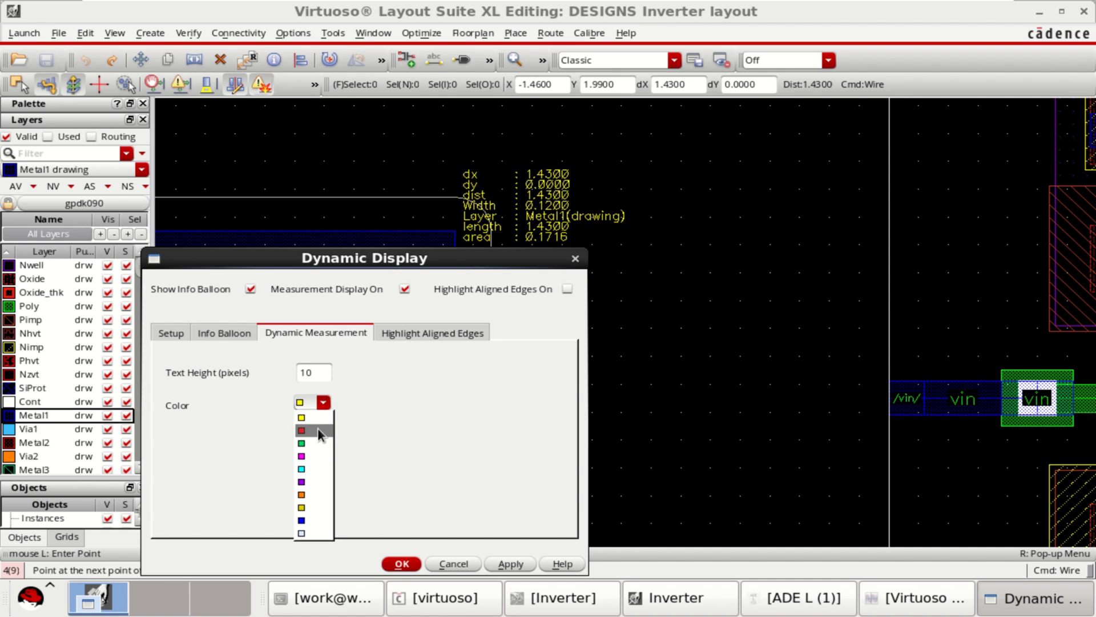
left_click(318, 428)
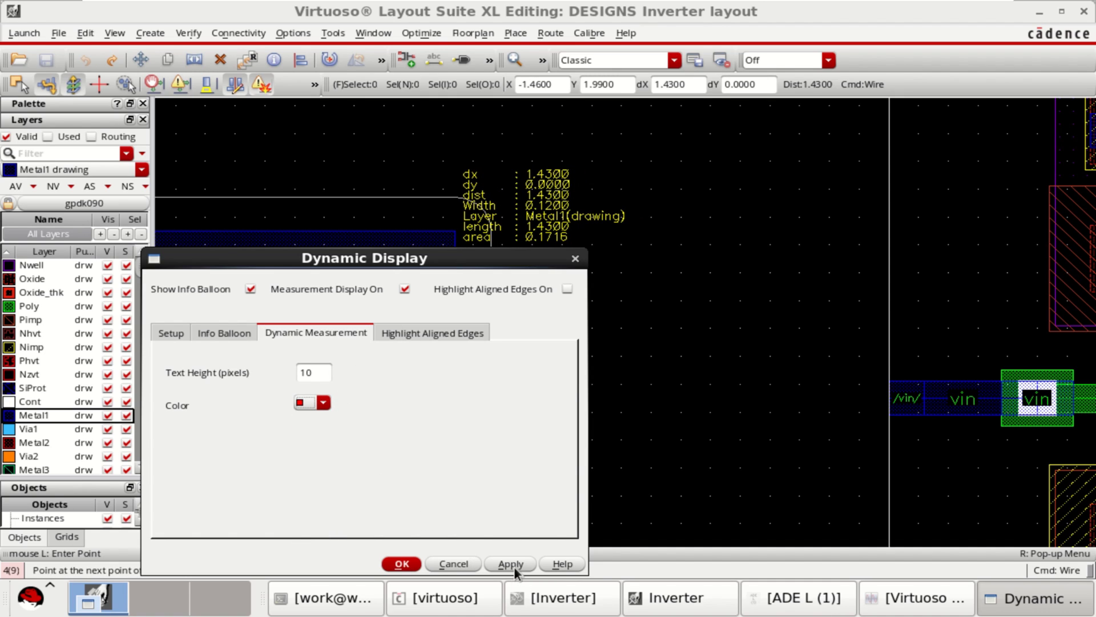
left_click(402, 564)
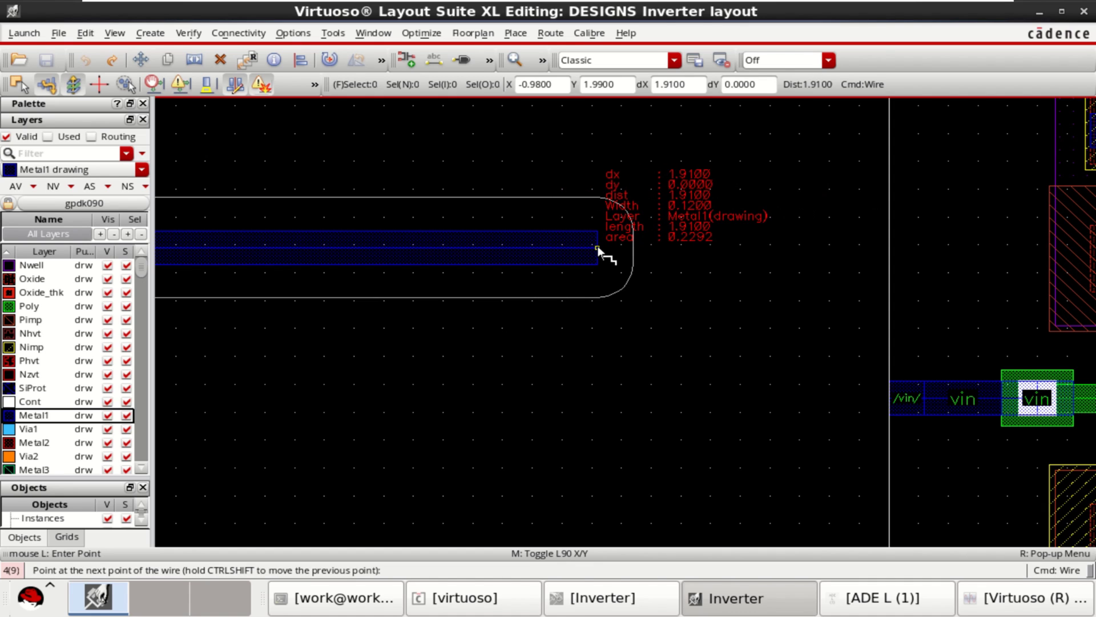
Cancel the unfinished wire, select Metal2, and begin a rectangle.
key("Escape")
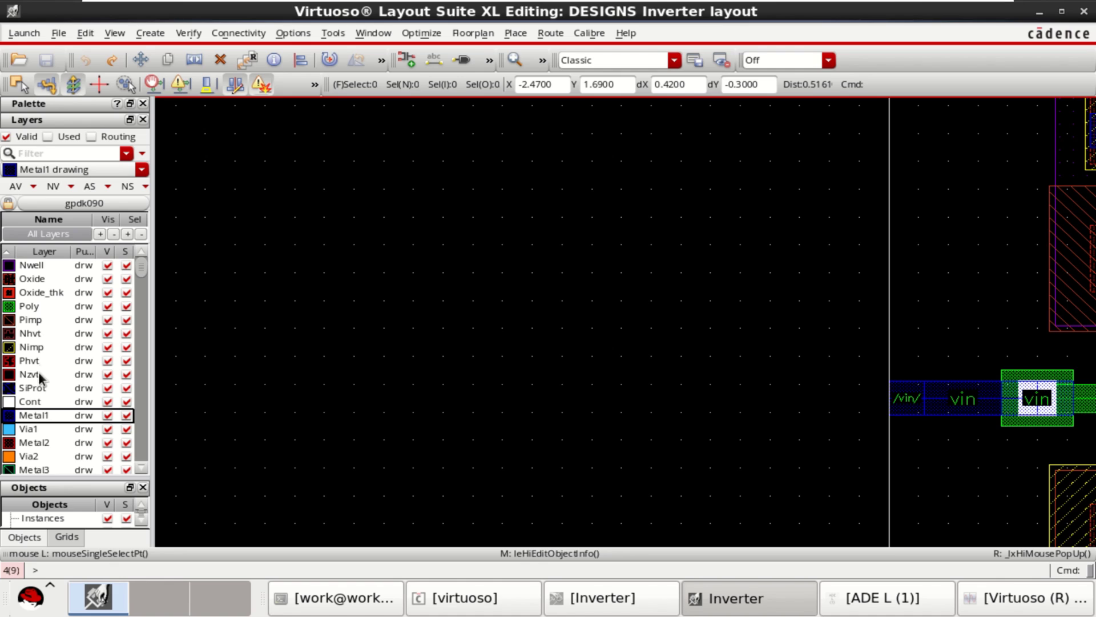
left_click_drag(139, 377, 142, 250)
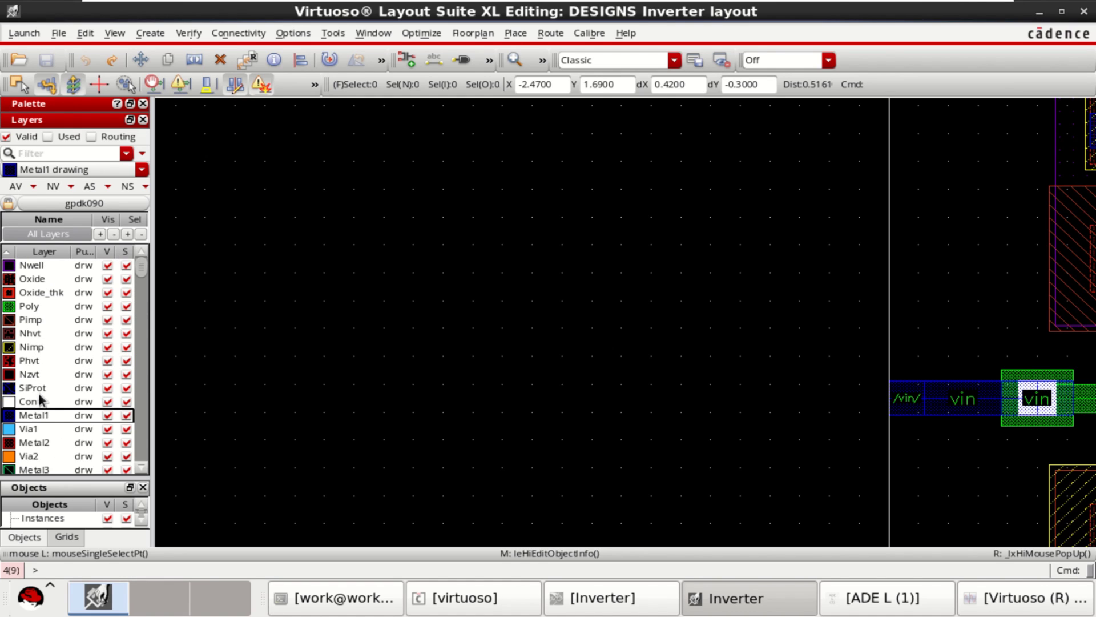
left_click(41, 443)
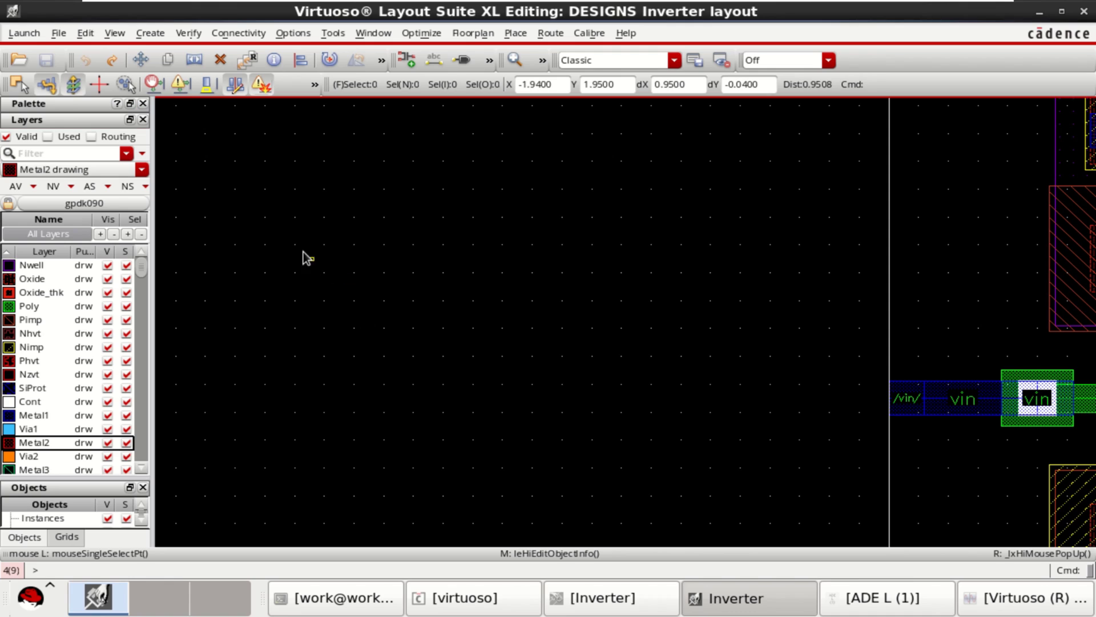
key("p")
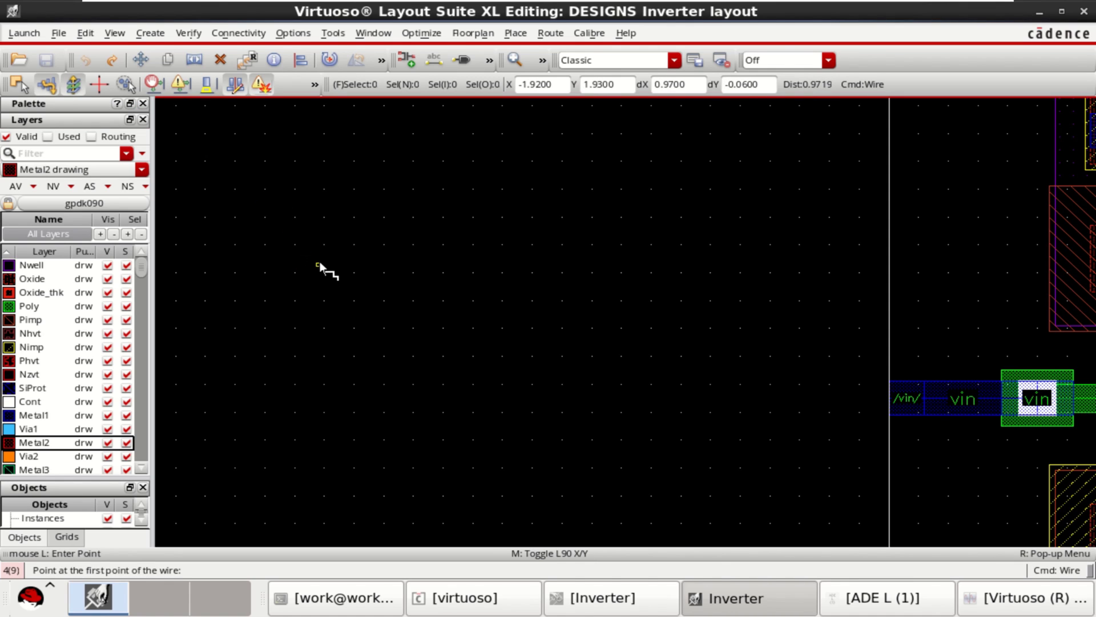
key("r")
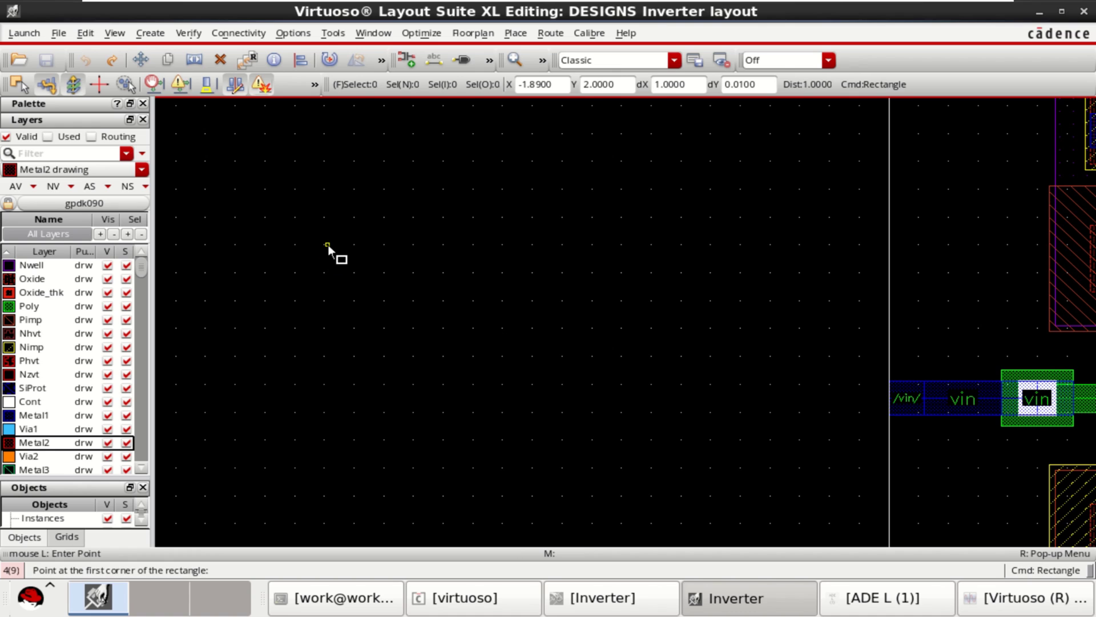
left_click(322, 244)
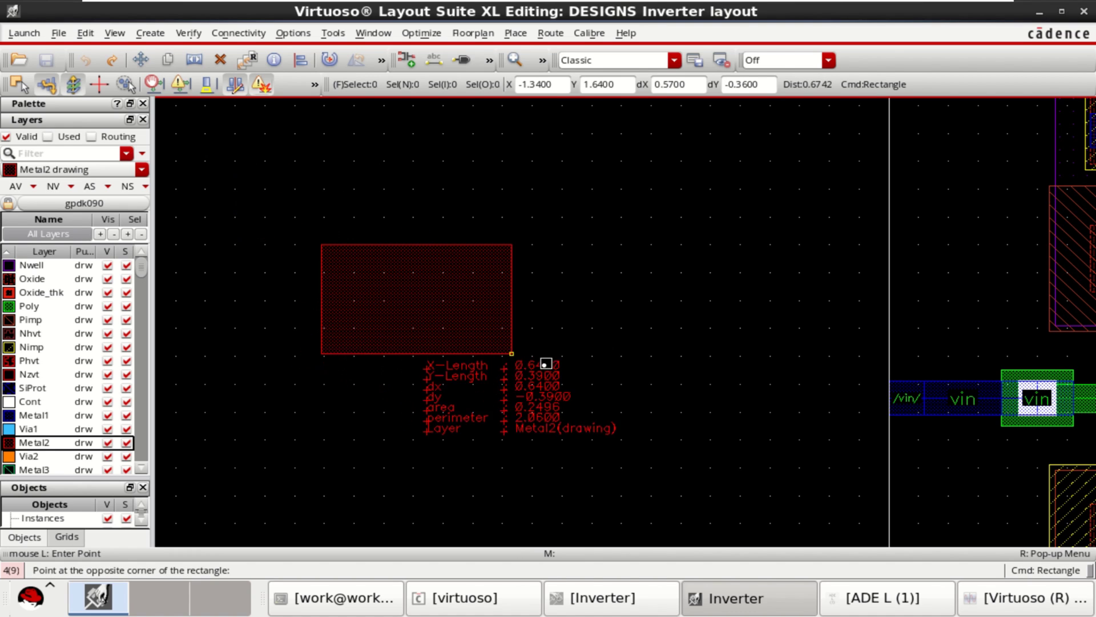
Draw a 0.9 by 0.59 Metal2 rectangle using Create > Shape > Rectangle.
left_click(150, 33)
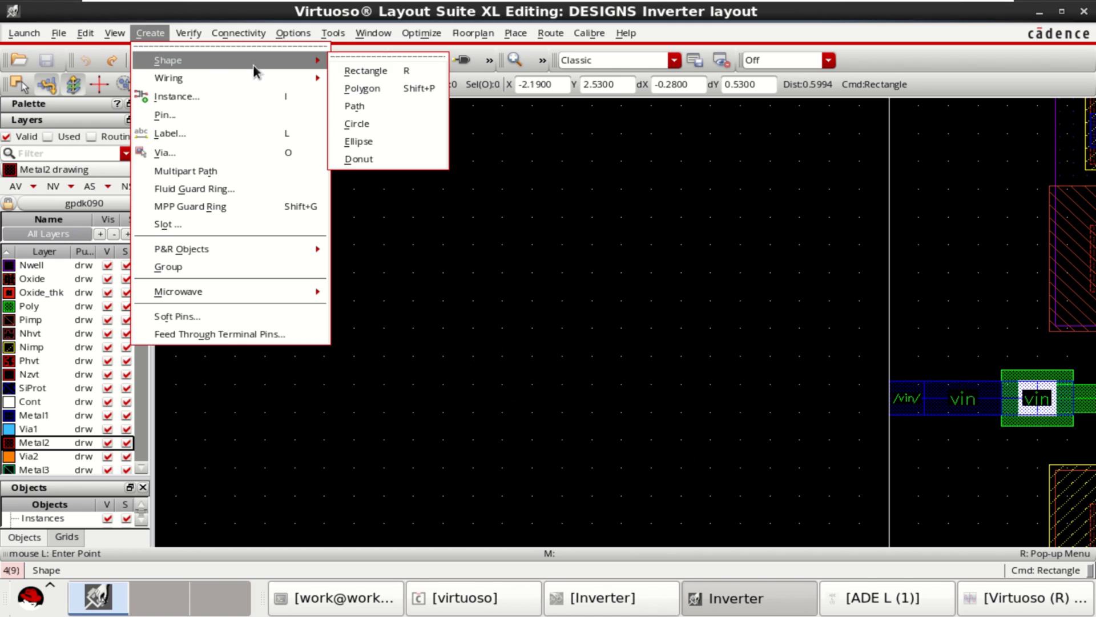
mouse_move(317, 80)
mouse_move(299, 60)
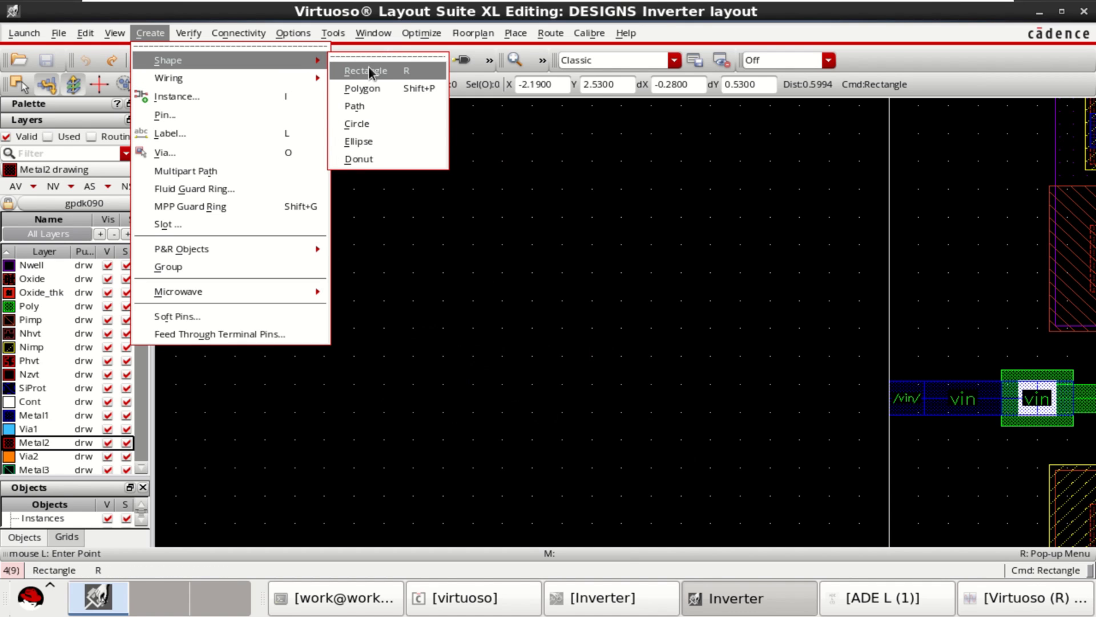
left_click(368, 67)
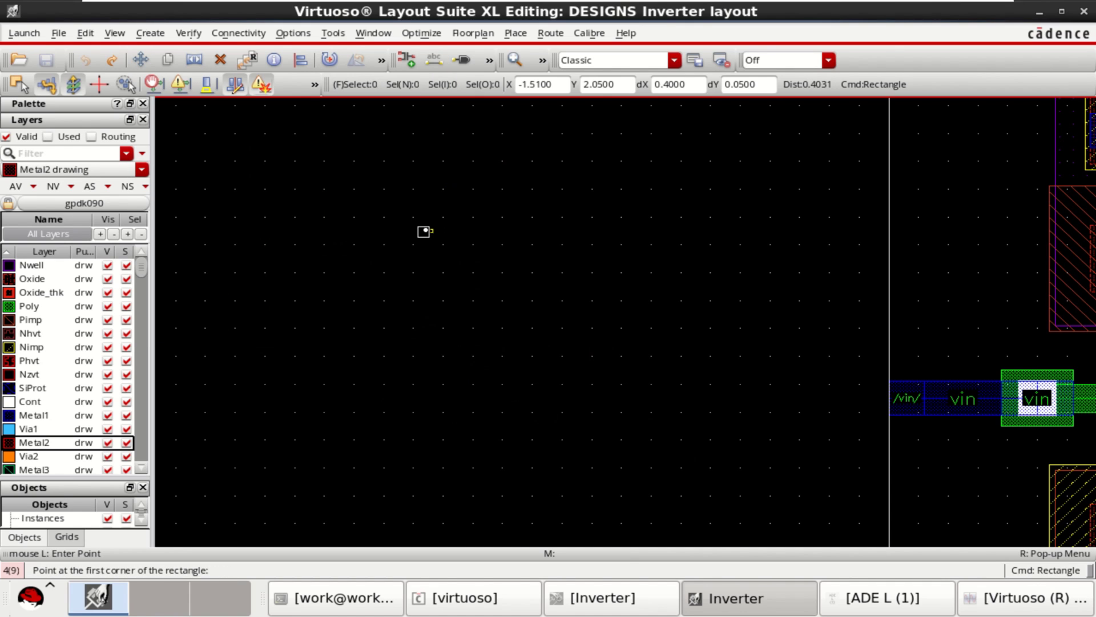
left_click(354, 219)
left_click(473, 302)
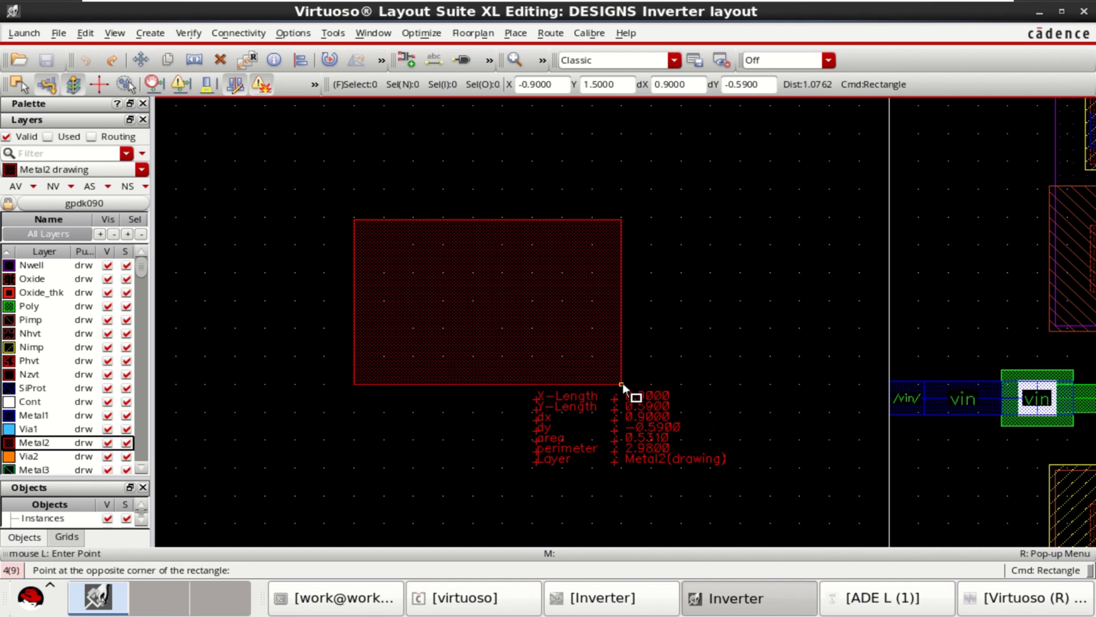
left_click(622, 383)
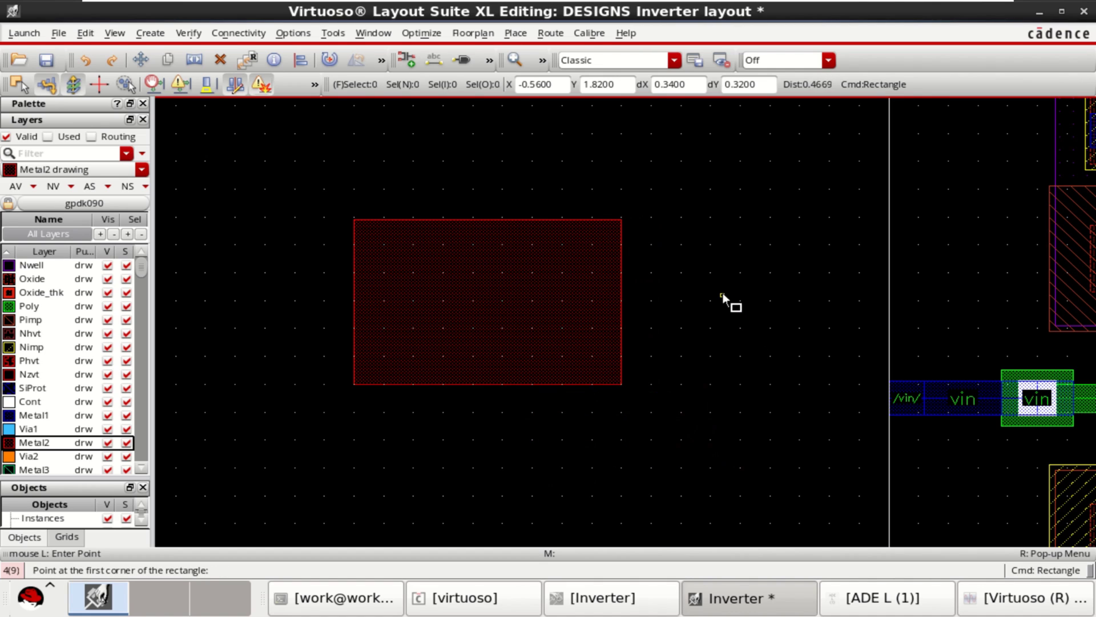
key("Escape")
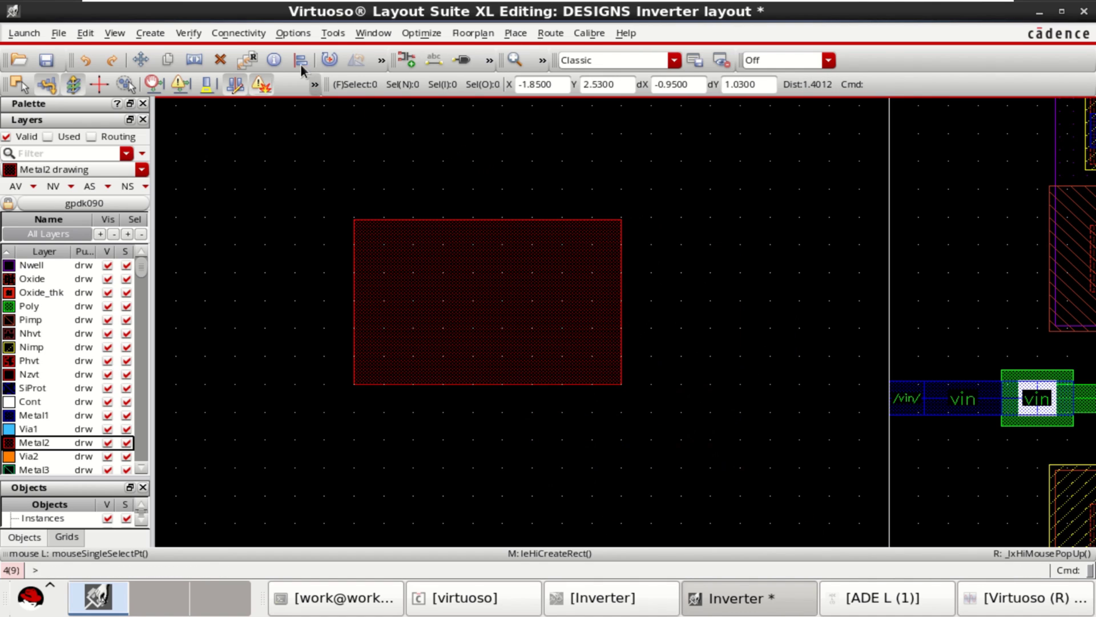
Enable Medium-width green aligned-edge highlighting, check it on the Metal2 rectangle, and close the settings.
left_click(296, 34)
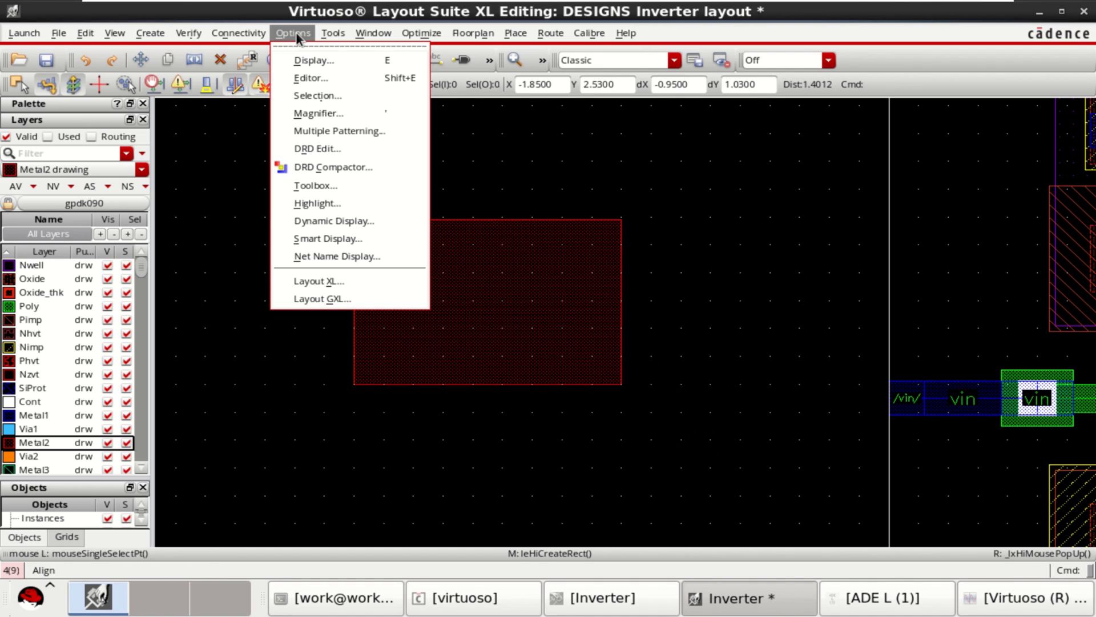
left_click(375, 219)
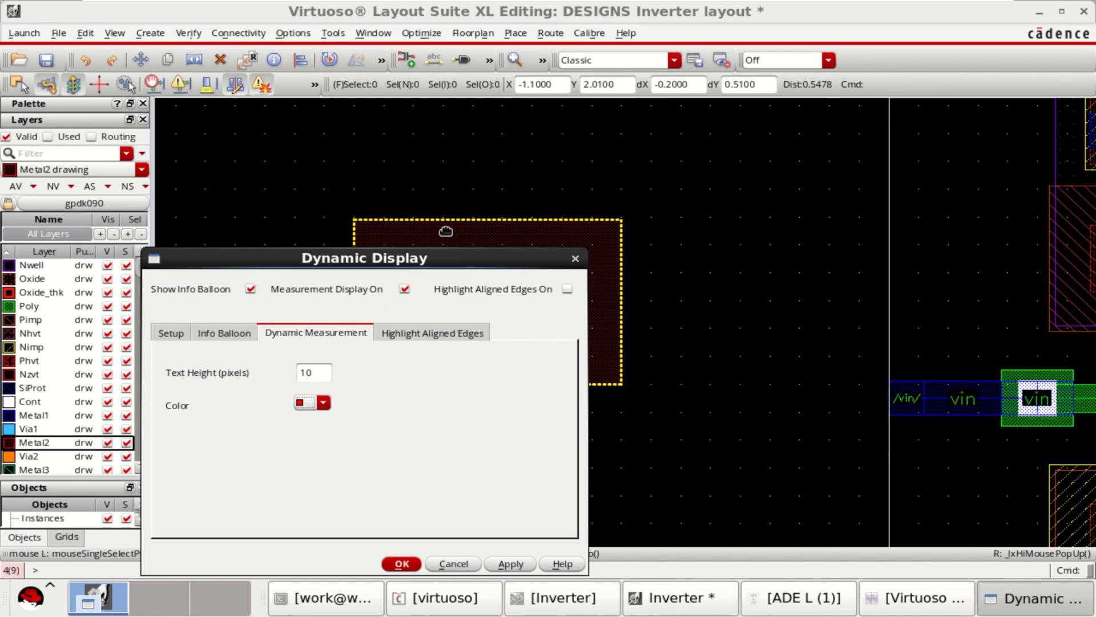
left_click_drag(400, 258, 394, 125)
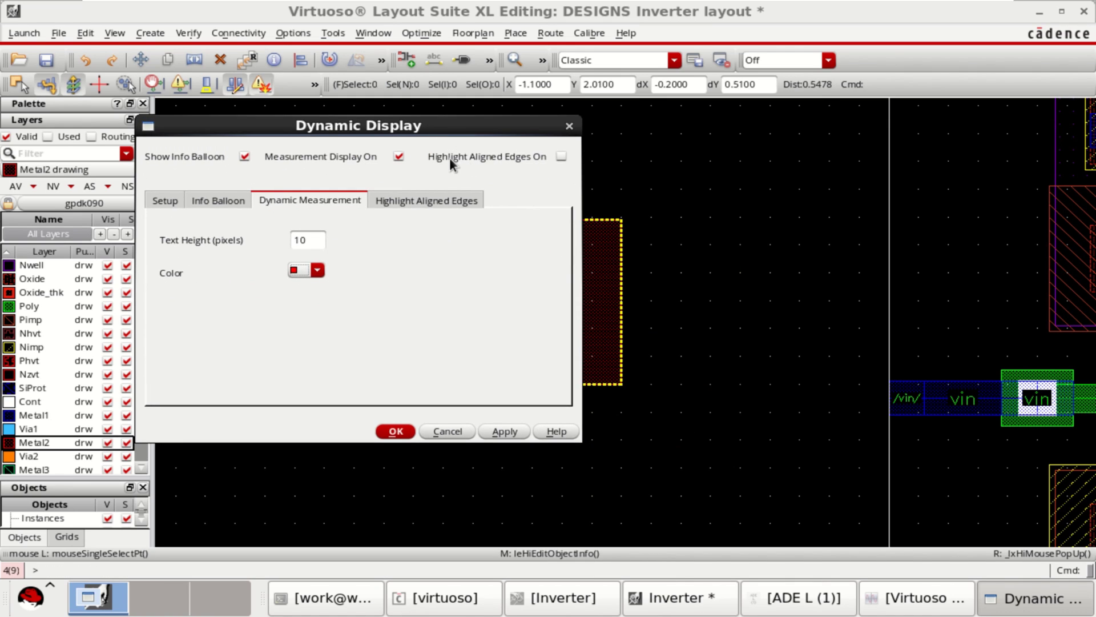
left_click(561, 158)
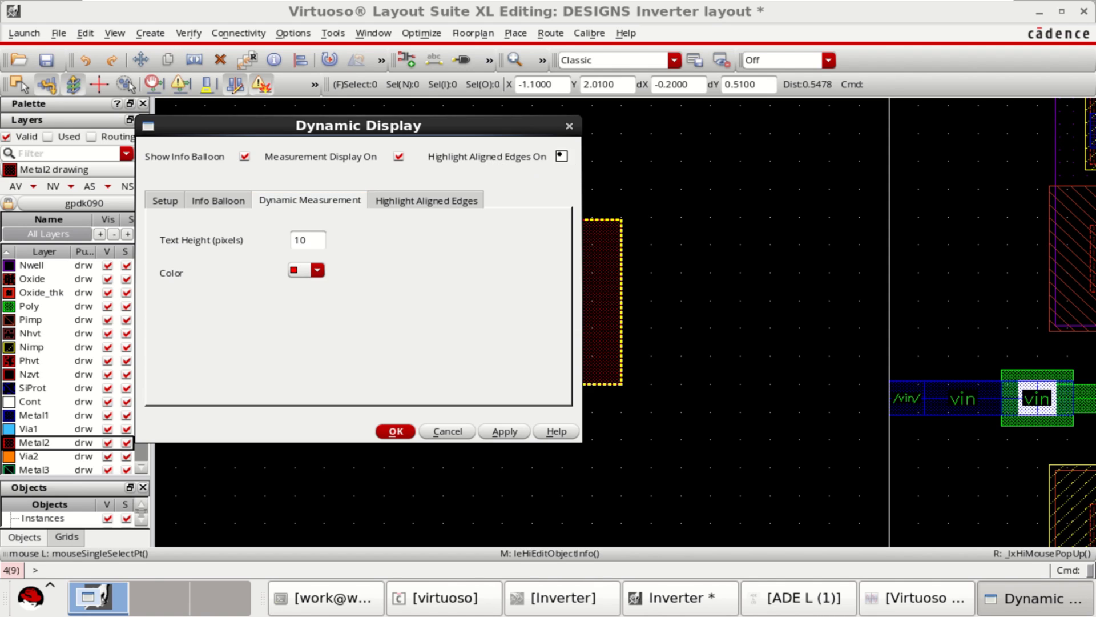
left_click(421, 201)
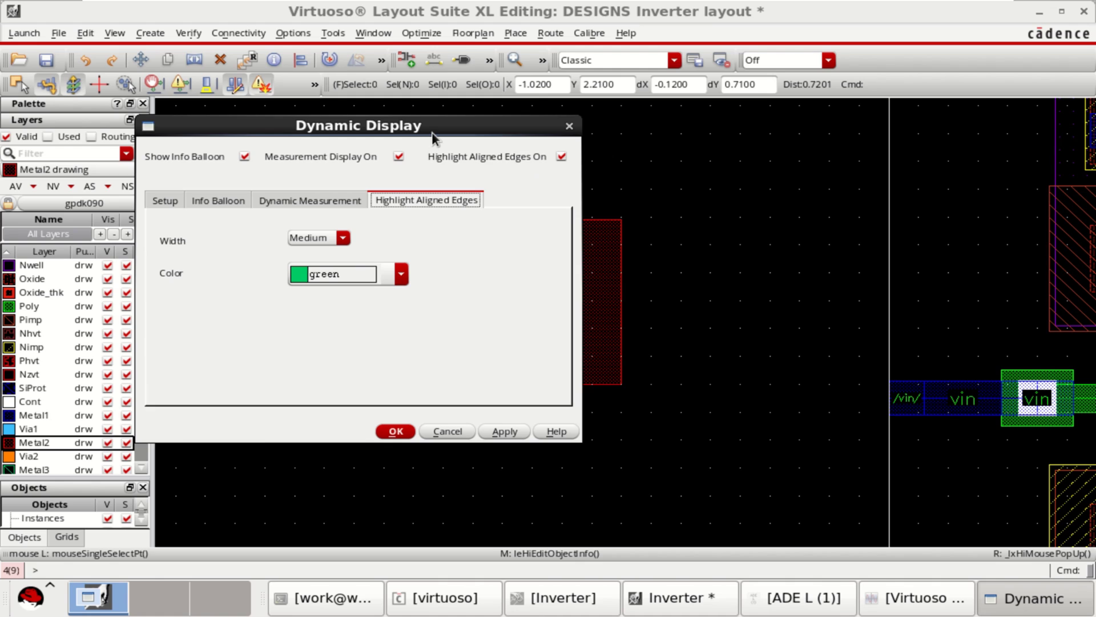
left_click_drag(431, 132, 334, 126)
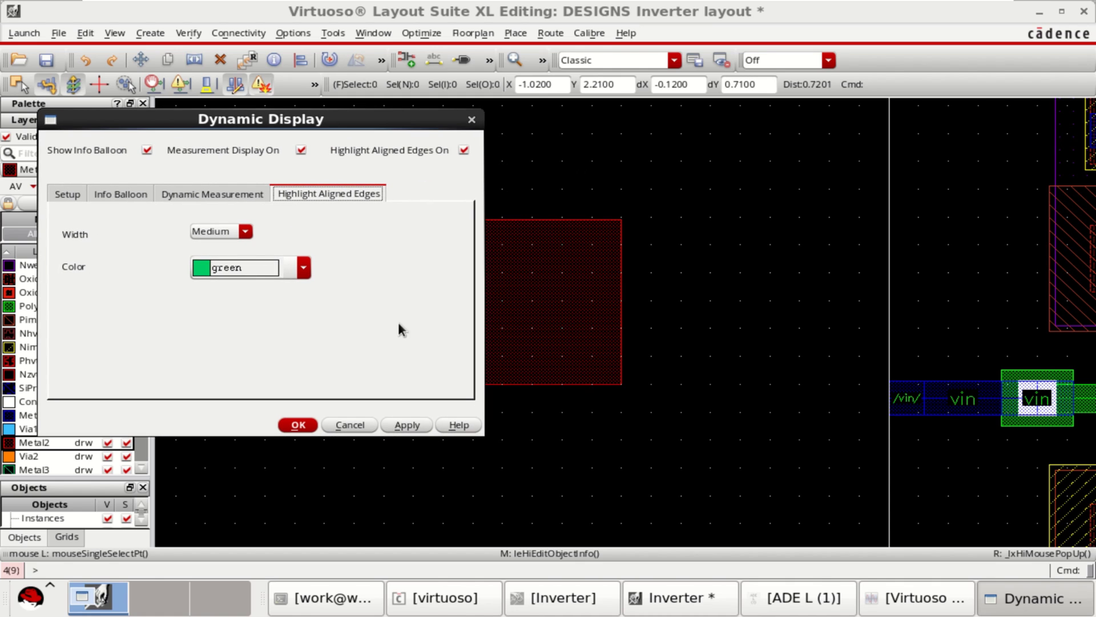
left_click(407, 425)
mouse_move(622, 293)
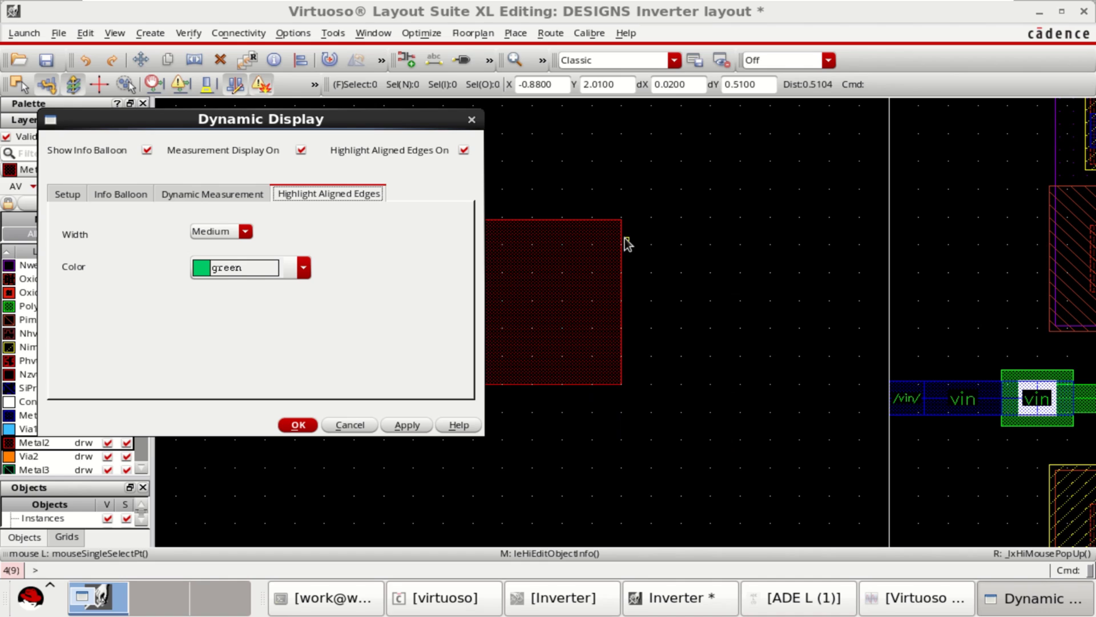
left_click(623, 274)
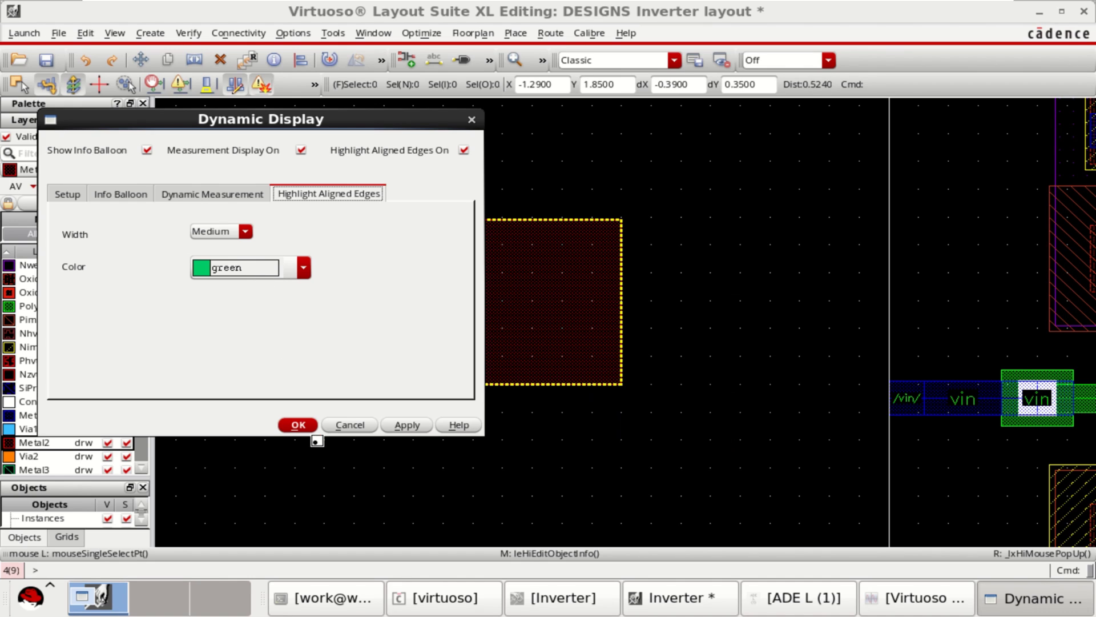
left_click(298, 424)
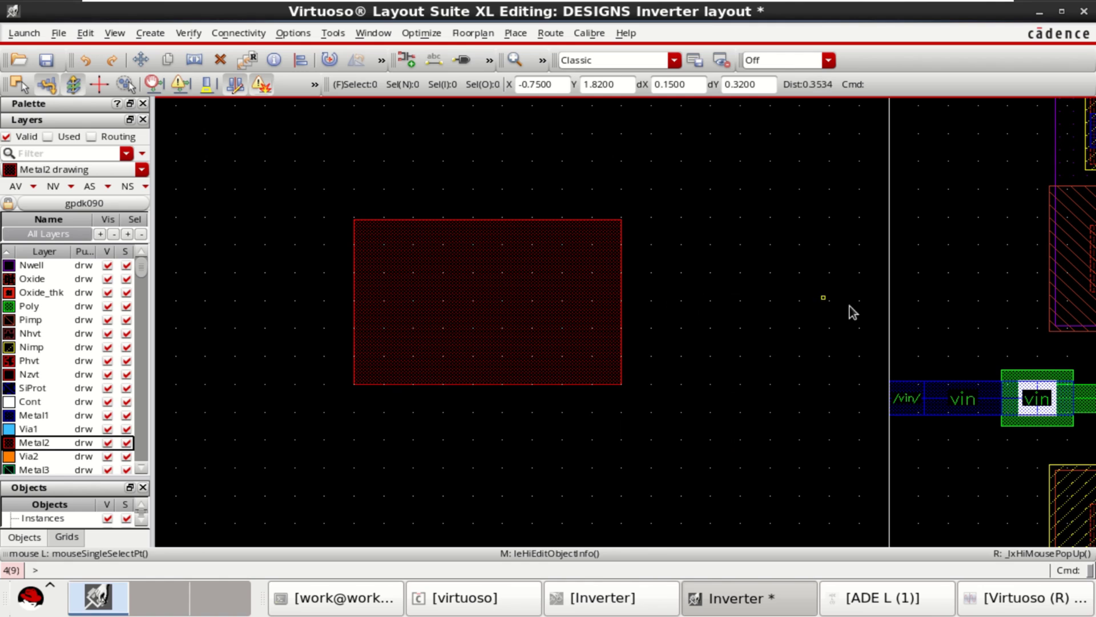
In Dynamic Display, set the aligned-edge highlight colour to white and turn off the info balloon.
scroll(786, 324, "down", 3, "ctrl")
scroll(999, 369, "up", 2, "ctrl")
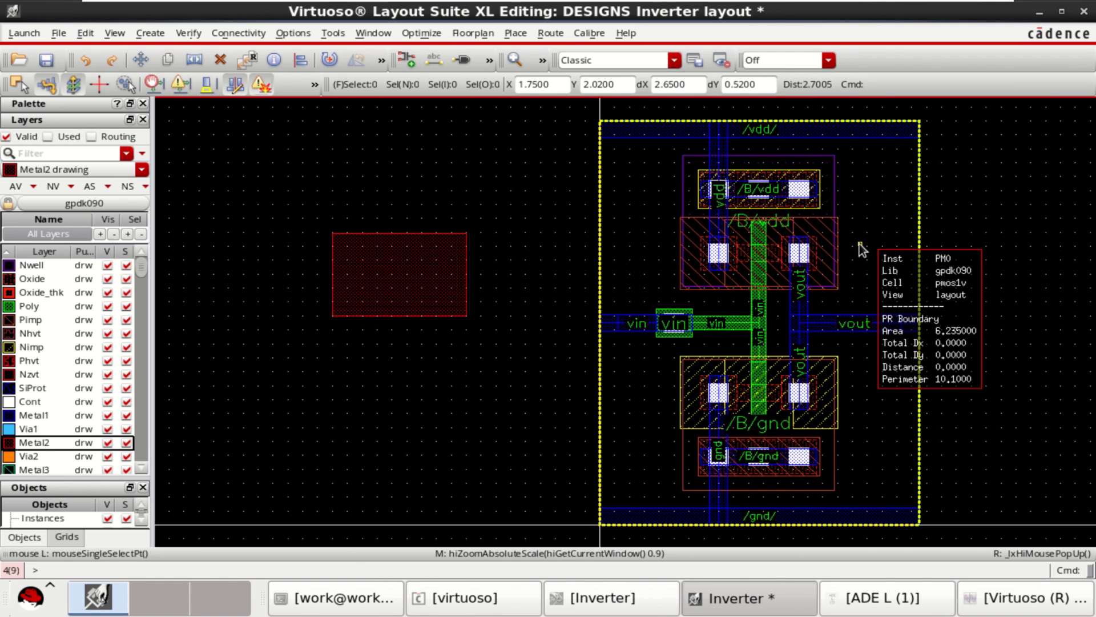
scroll(968, 425, "up", 2, "ctrl")
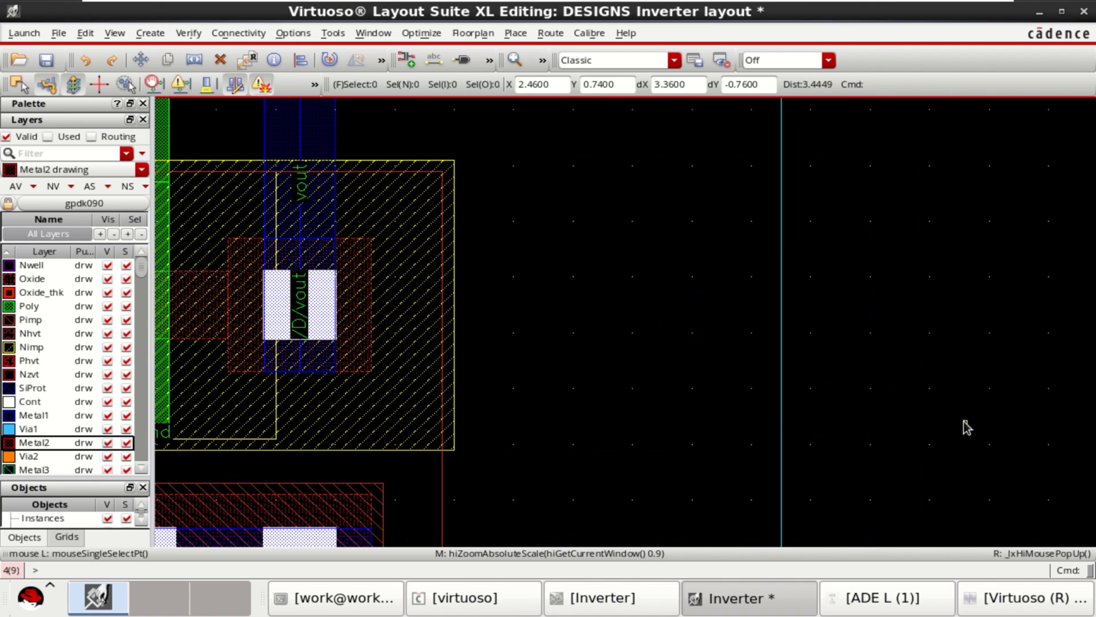
scroll(842, 397, "down", 1, "ctrl")
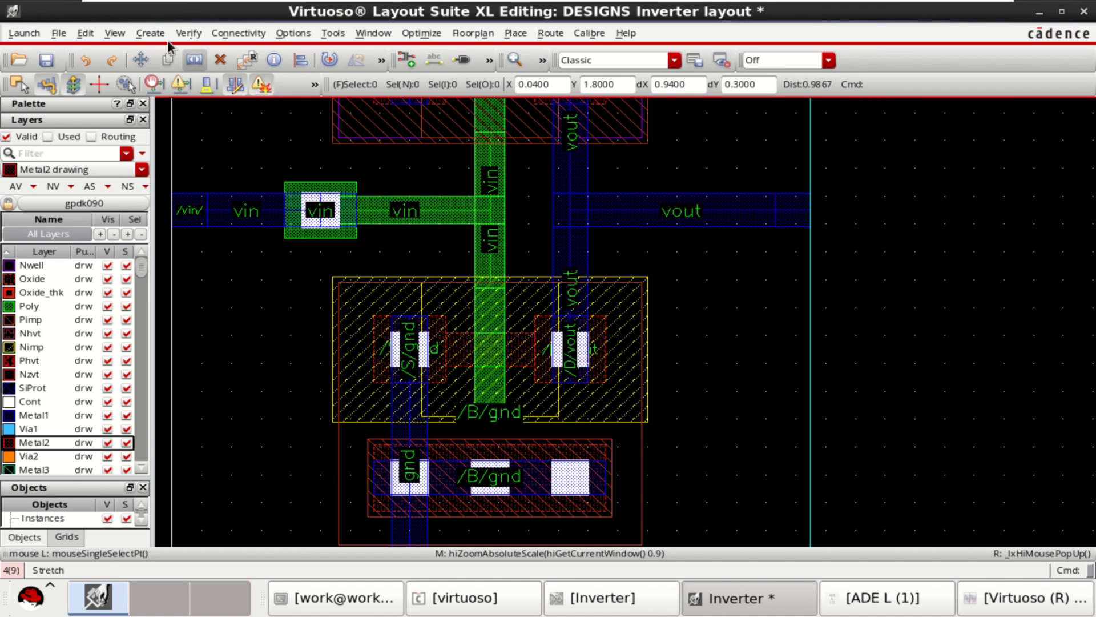
left_click(289, 33)
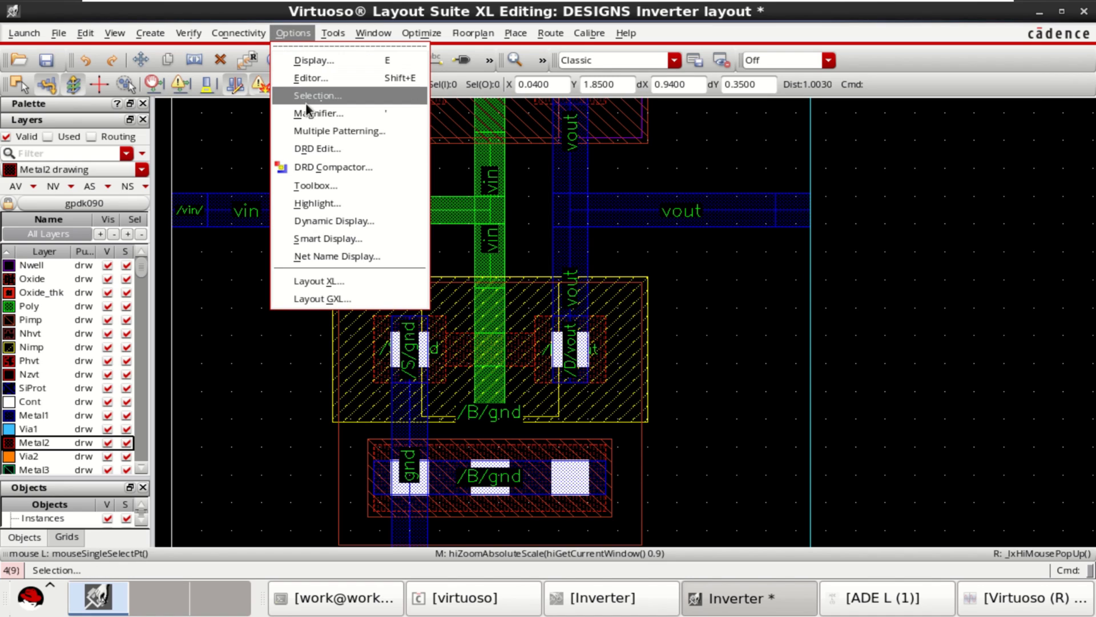
left_click(345, 221)
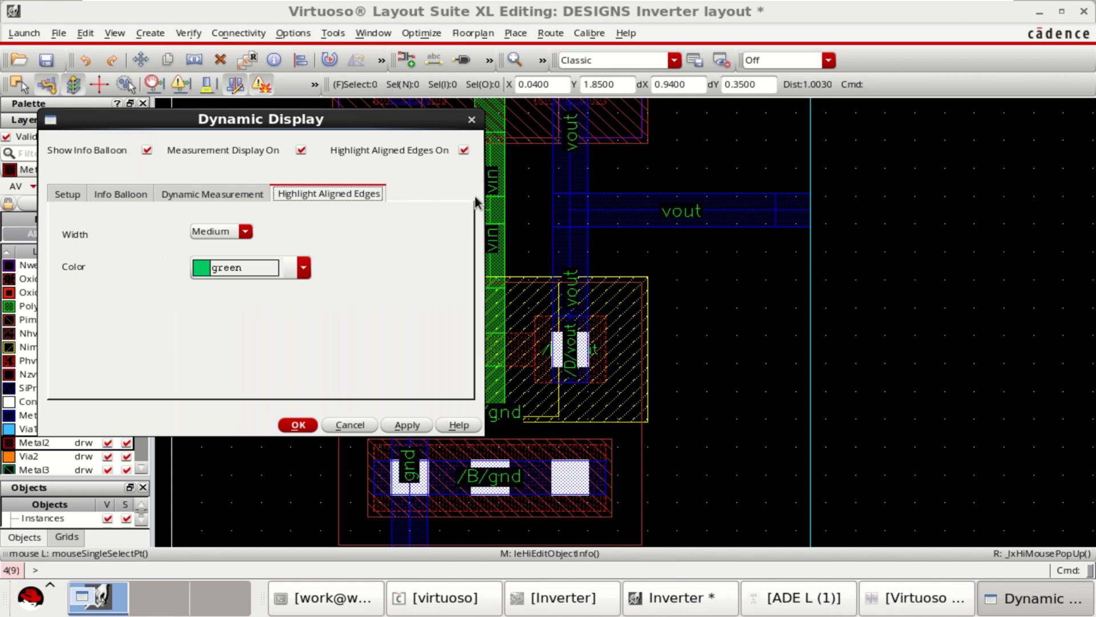
left_click(206, 196)
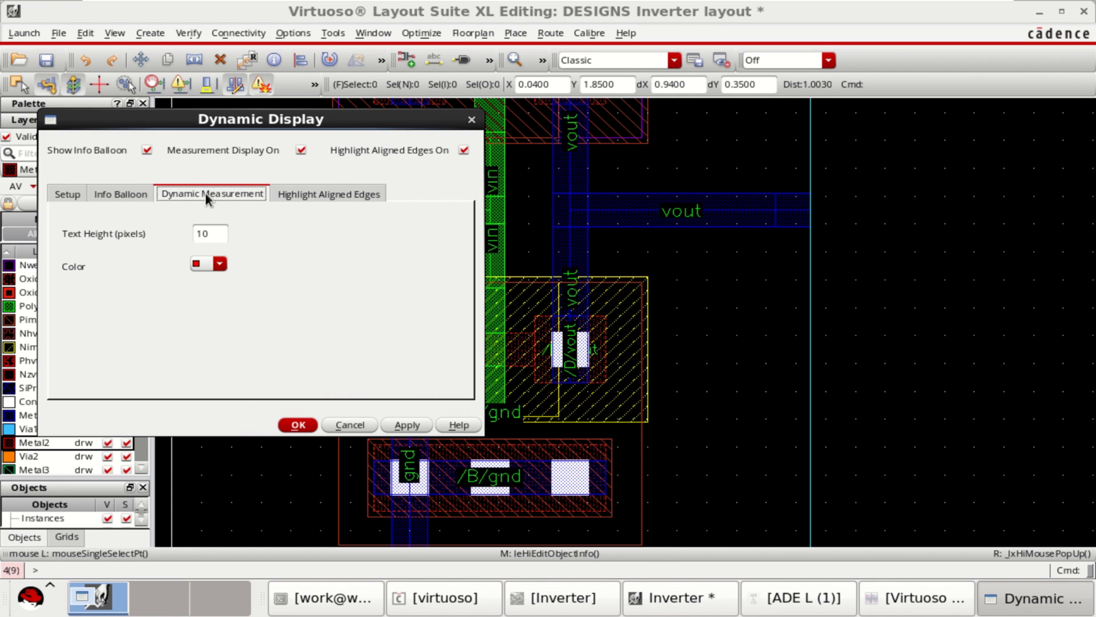
left_click(309, 196)
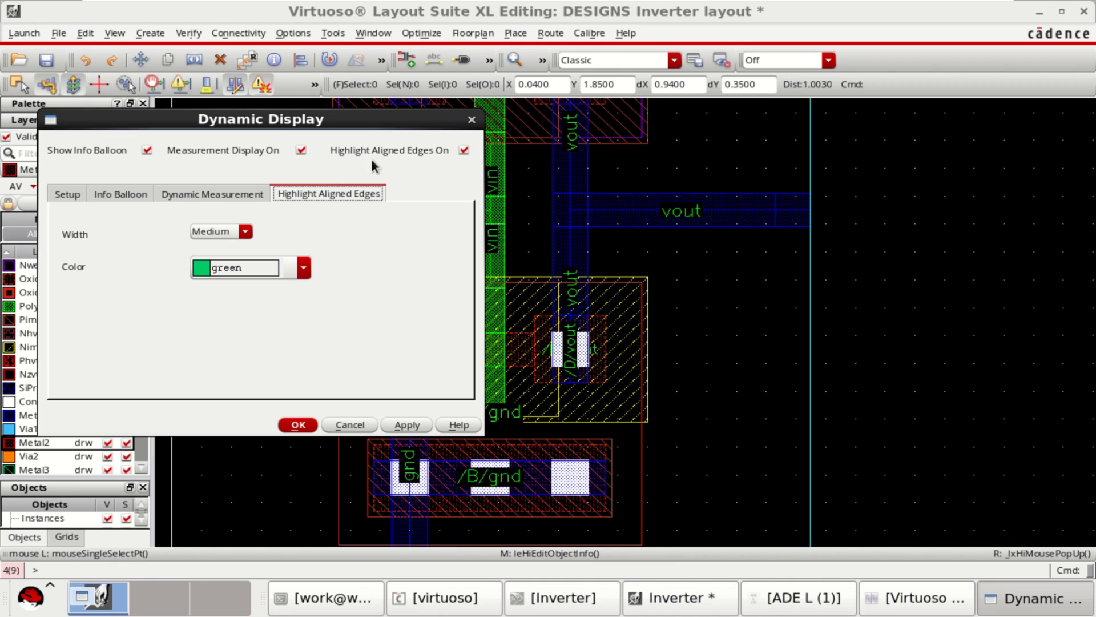
left_click(304, 268)
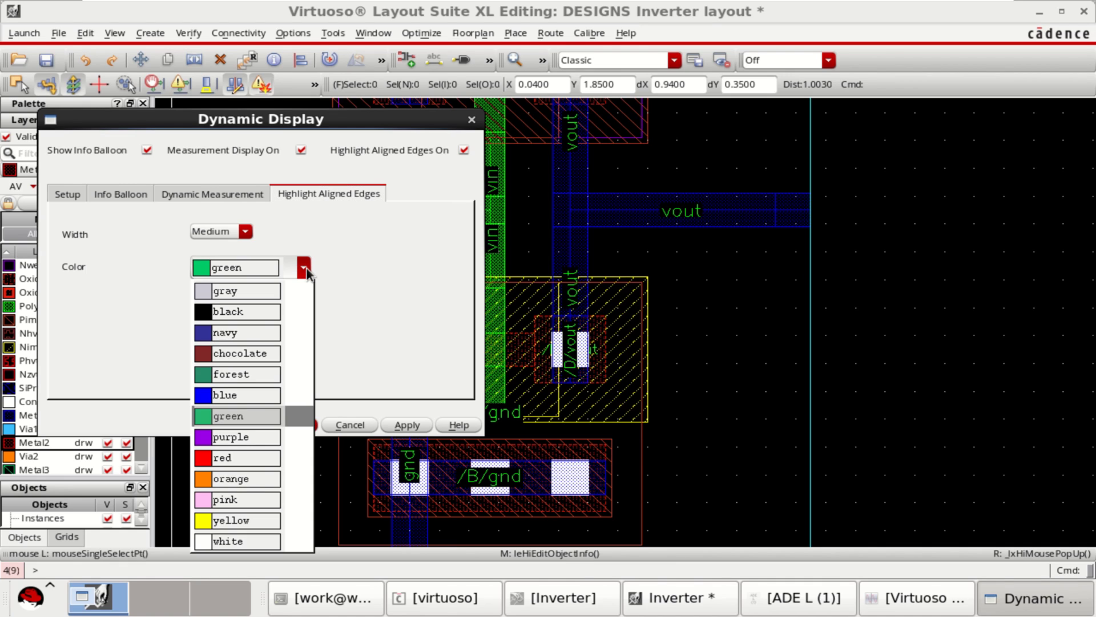
left_click(249, 522)
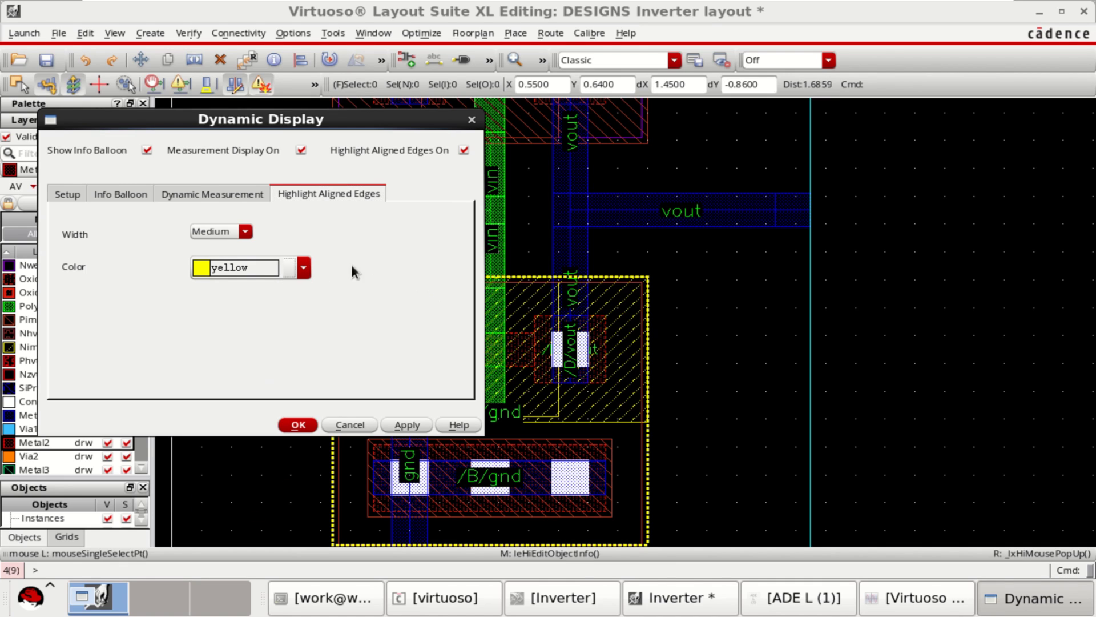
left_click(303, 267)
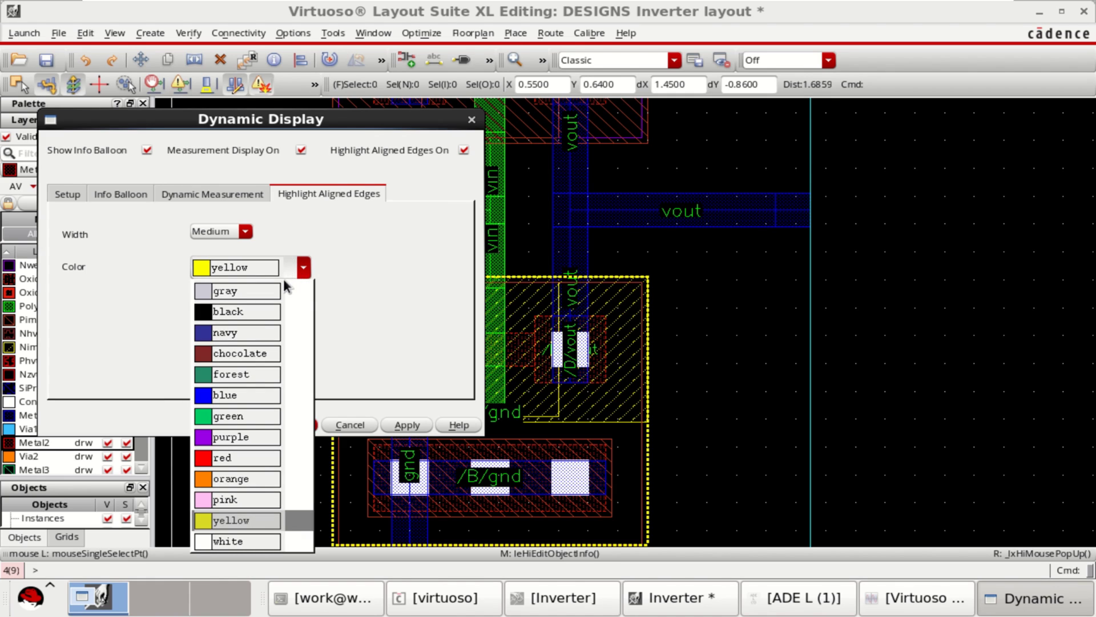
left_click(227, 541)
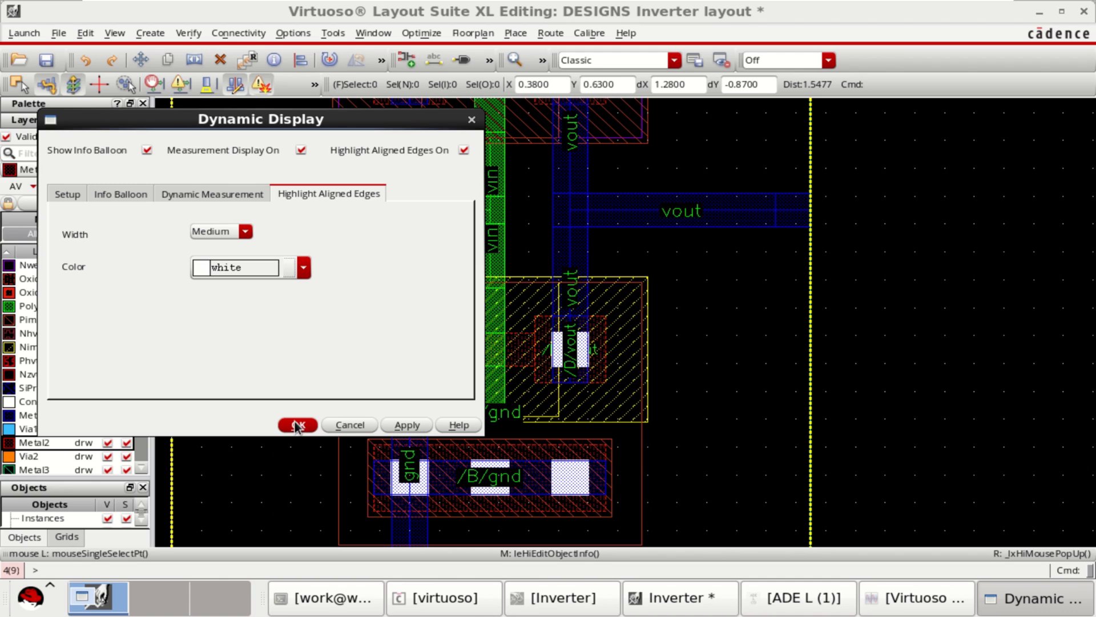
left_click(146, 150)
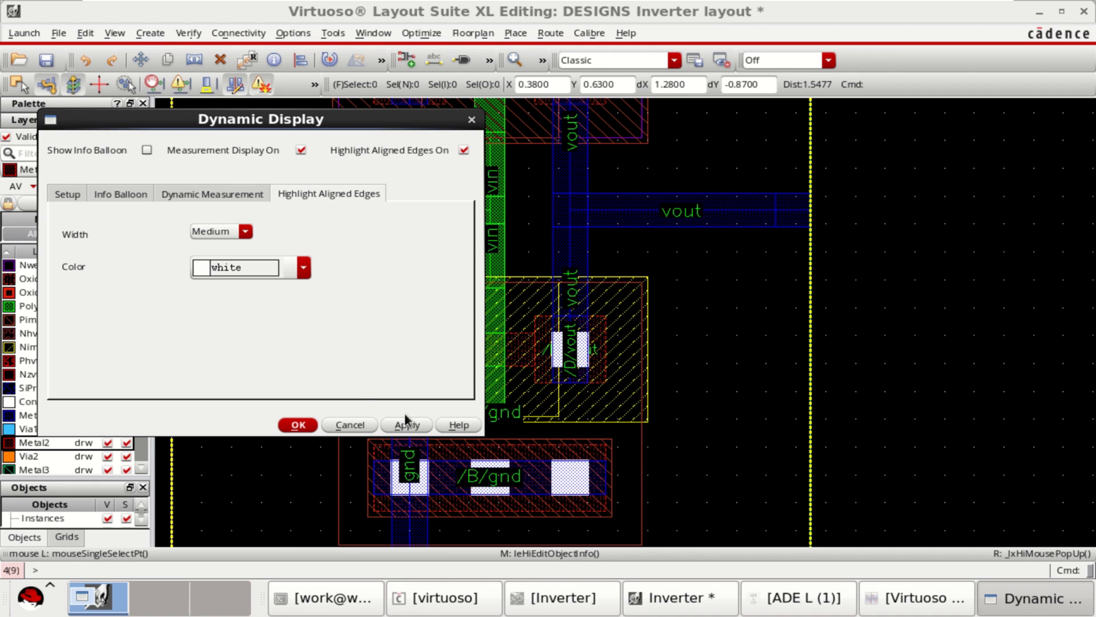
left_click(303, 425)
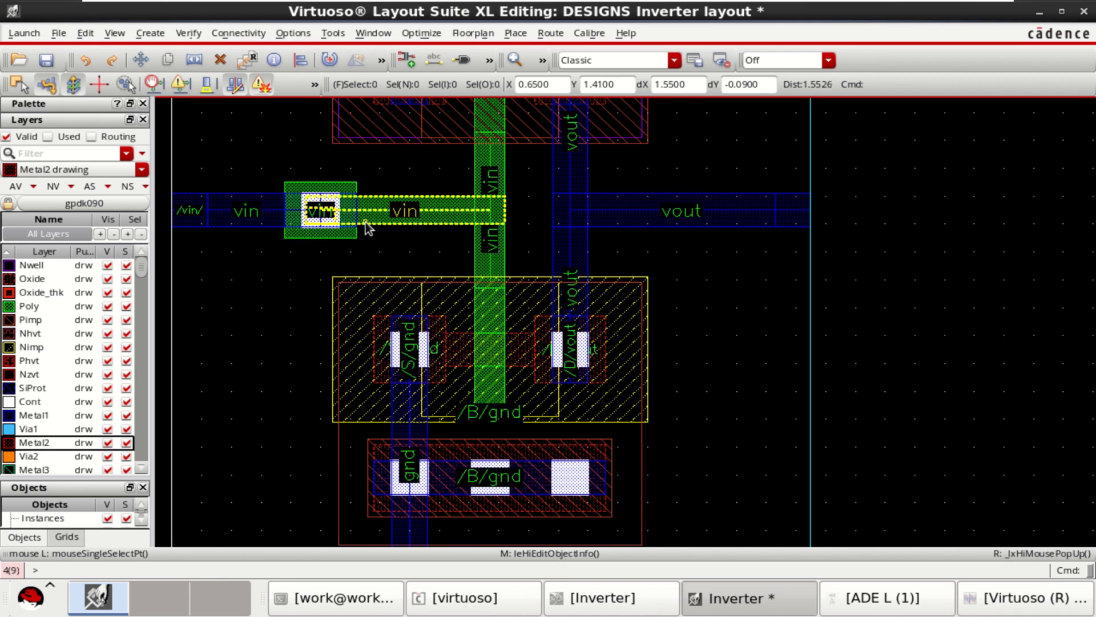
key("p")
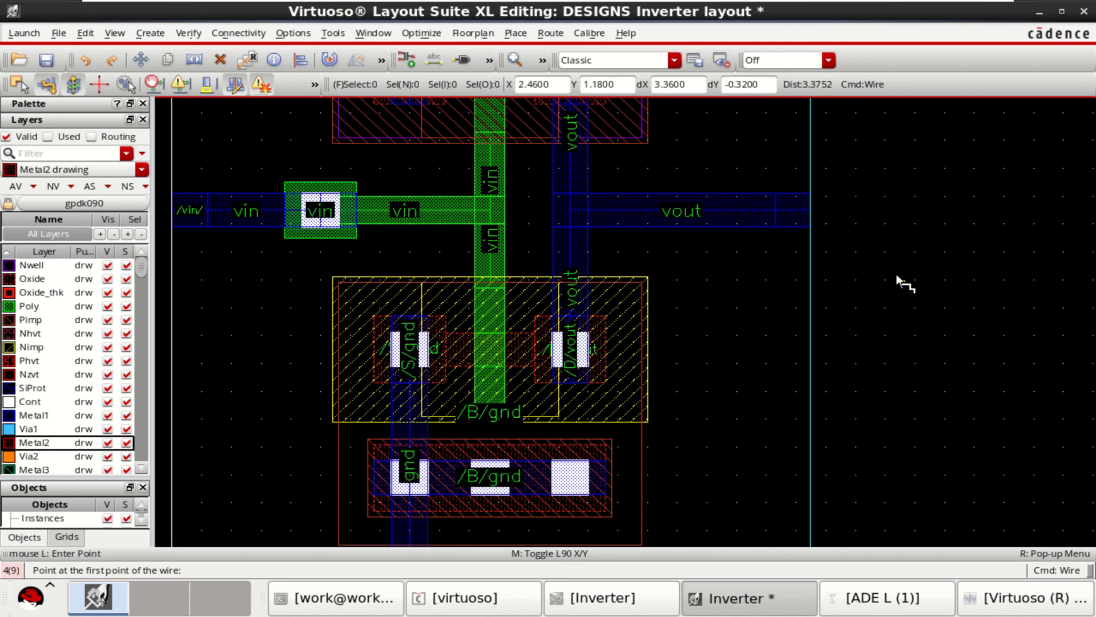
left_click(880, 250)
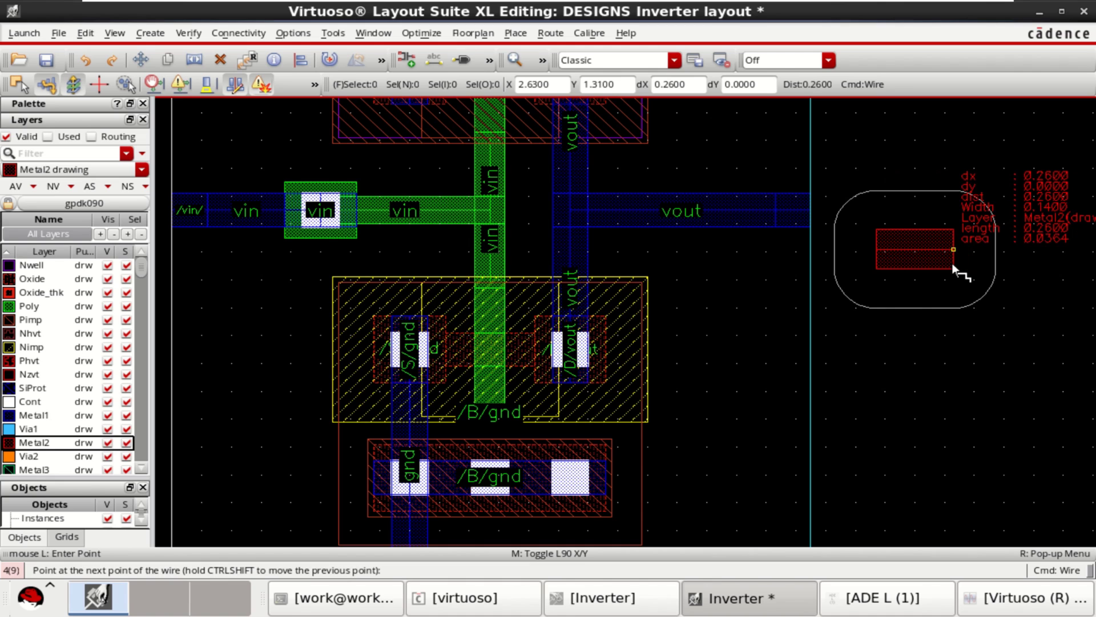
key("Escape")
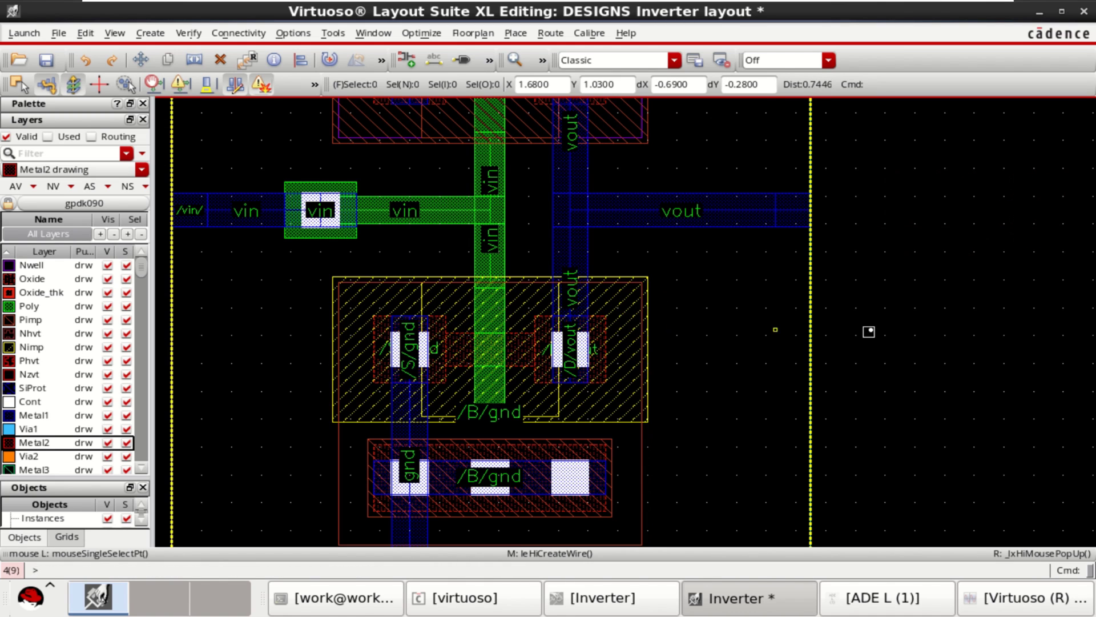
scroll(791, 320, "down", 3)
scroll(694, 296, "up", 4)
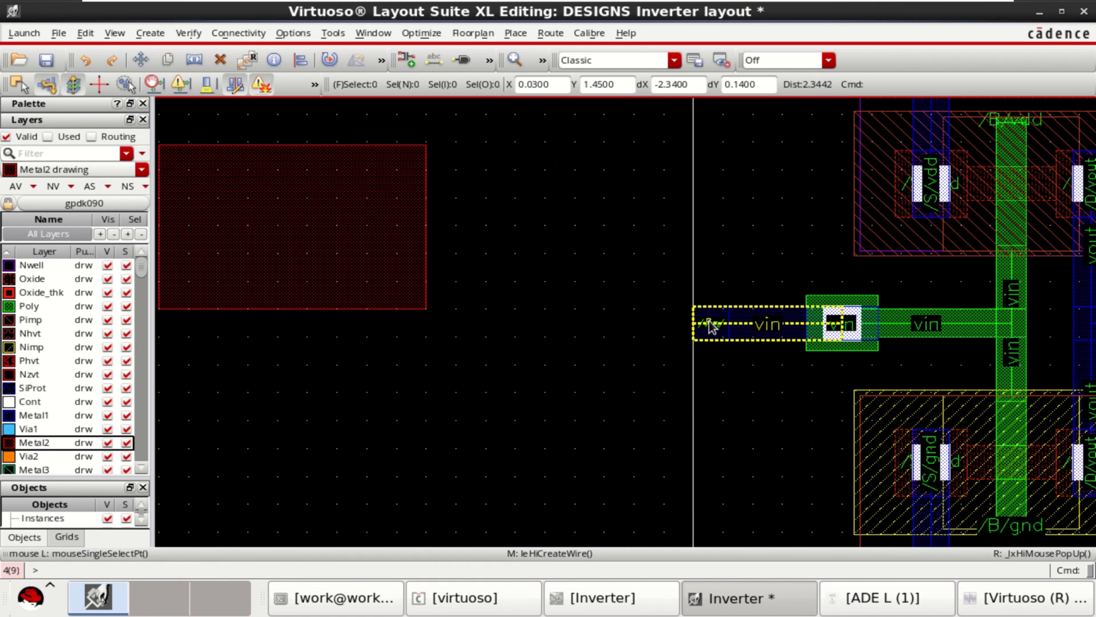
left_click(1009, 299)
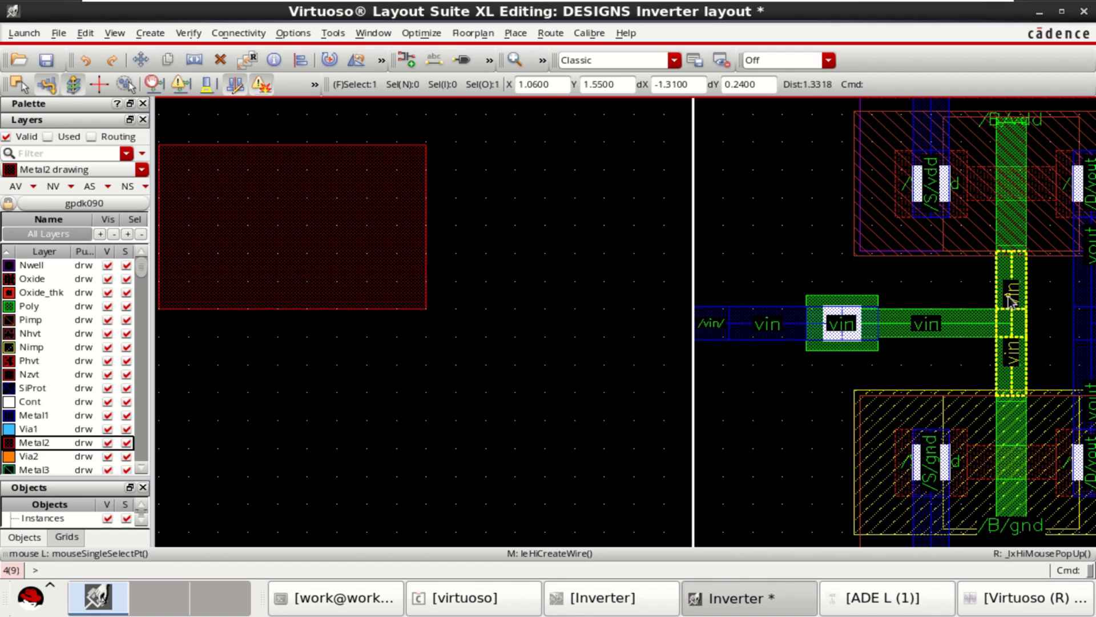
left_click(1006, 295, "shift")
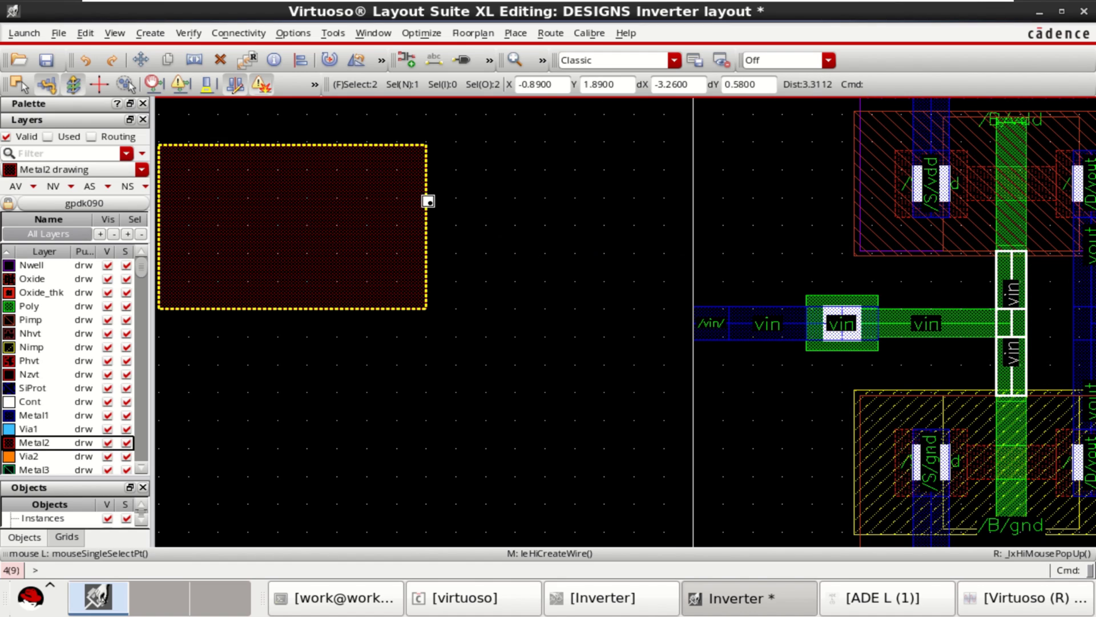
left_click(546, 226)
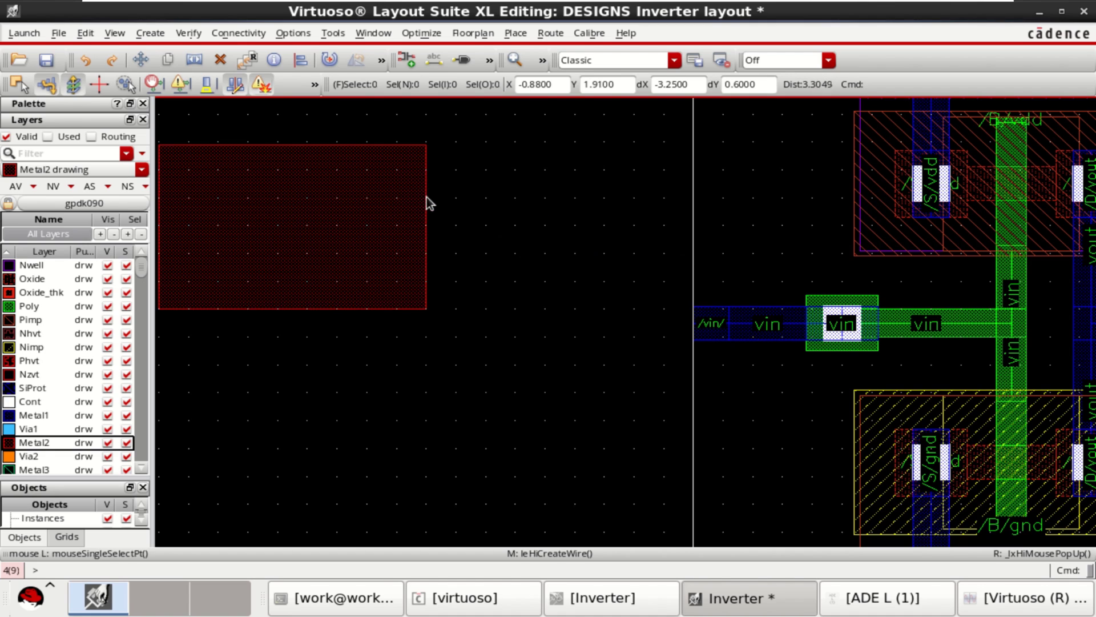
left_click(423, 200)
left_click(559, 229)
scroll(367, 352, "down", 1, "ctrl")
scroll(457, 313, "left", 1, "shift")
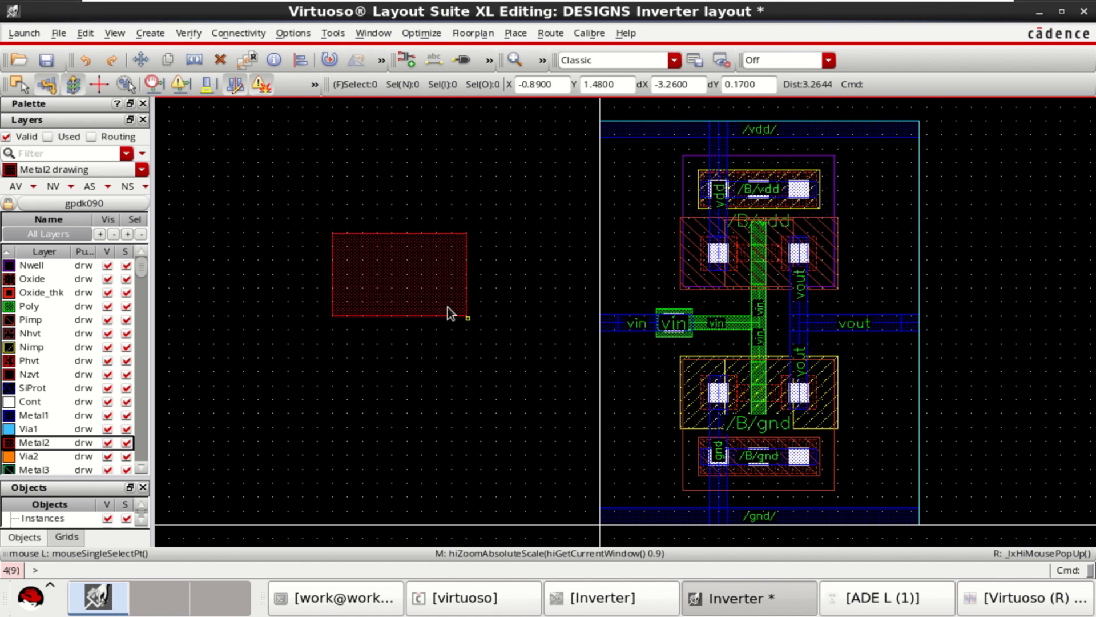
Show coordinates on the Metal2 rectangle's corners, reading -1.8, 1.5 and -0.9, 2.09.
key("m")
left_click(146, 32)
left_click(146, 33)
left_click(109, 32)
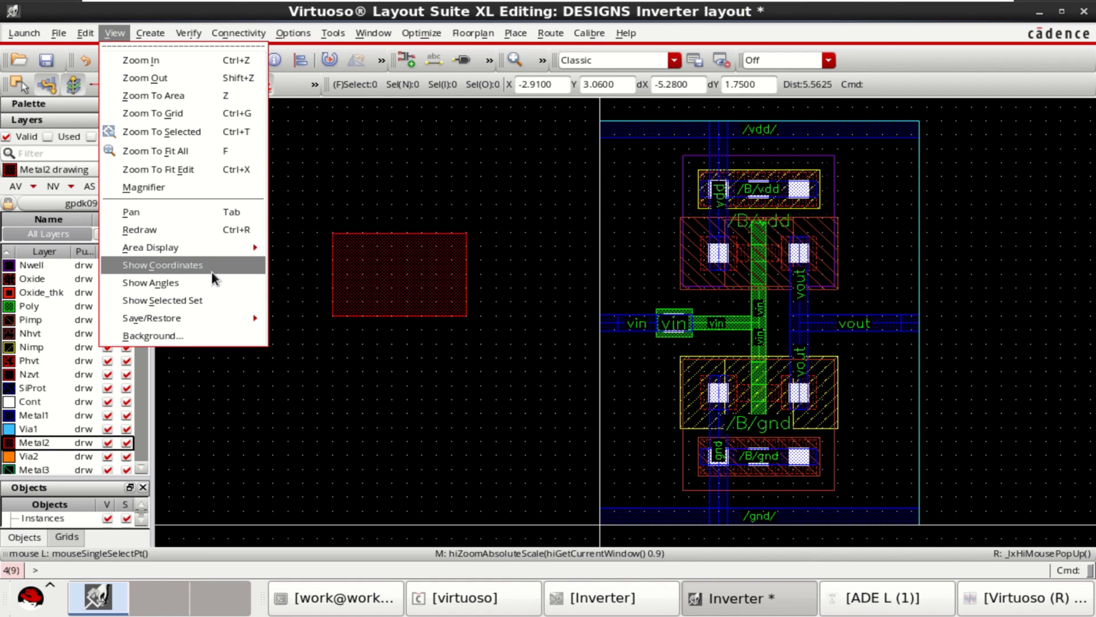
left_click(162, 265)
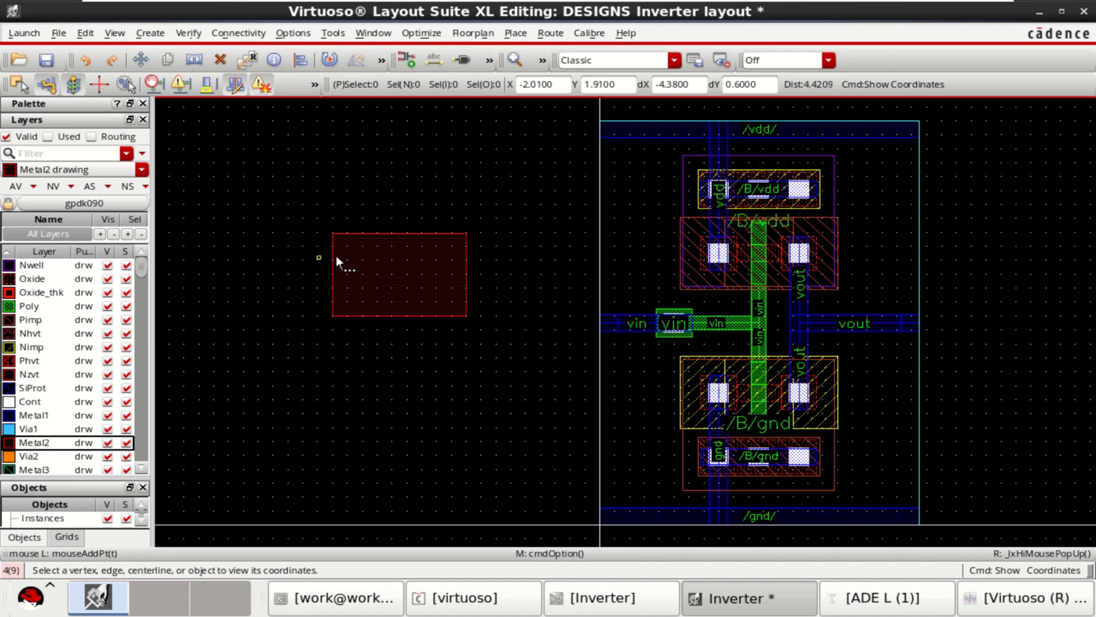
left_click(467, 278)
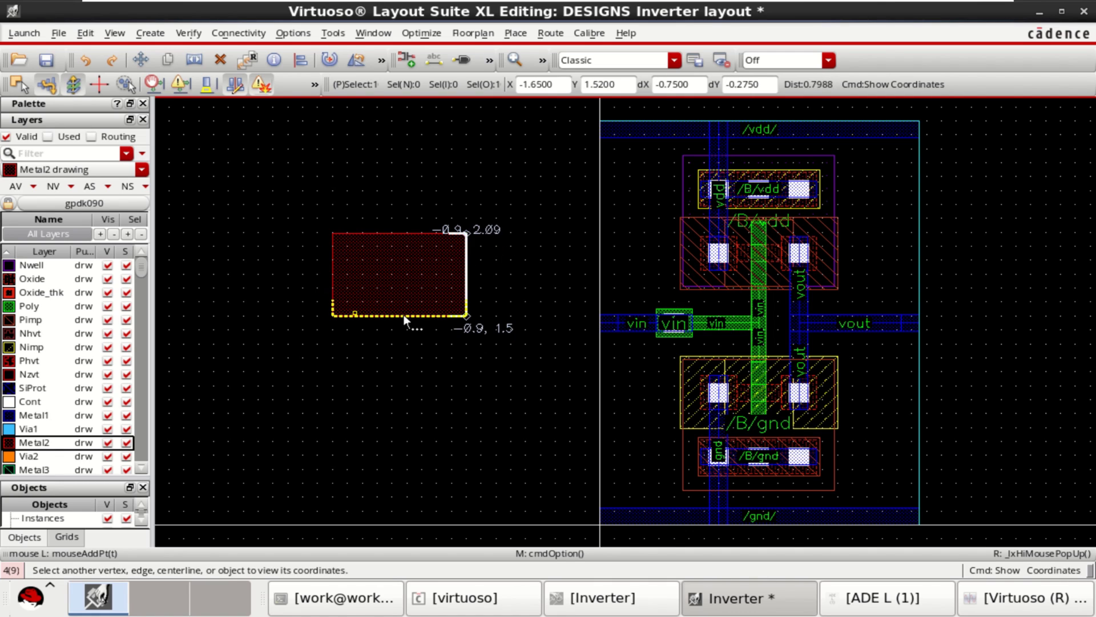
scroll(419, 266, "up", 1)
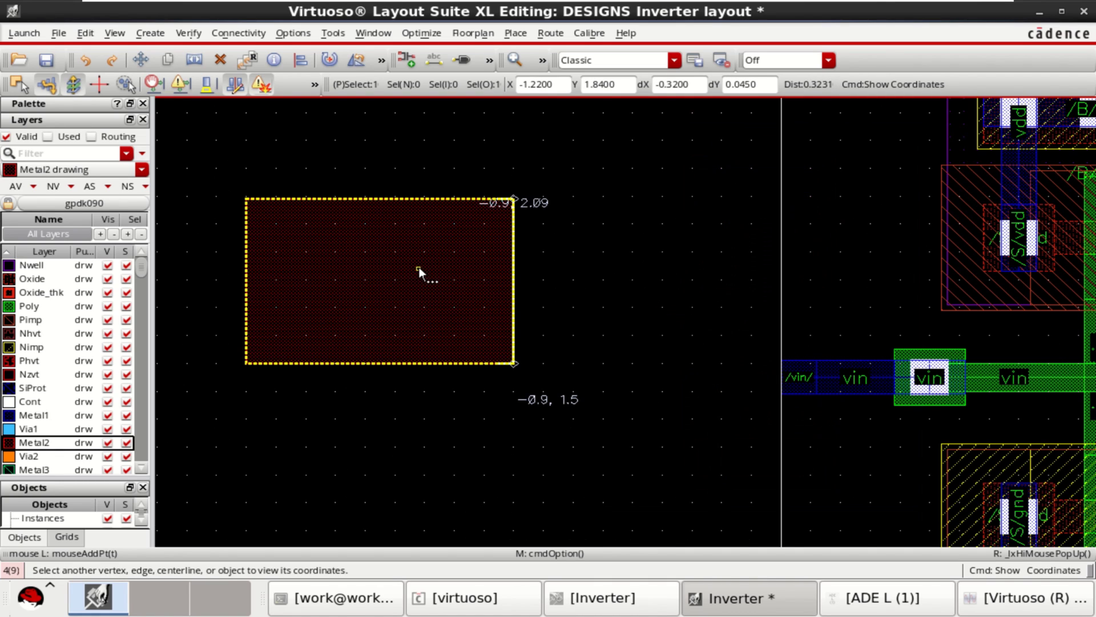
left_click(361, 266)
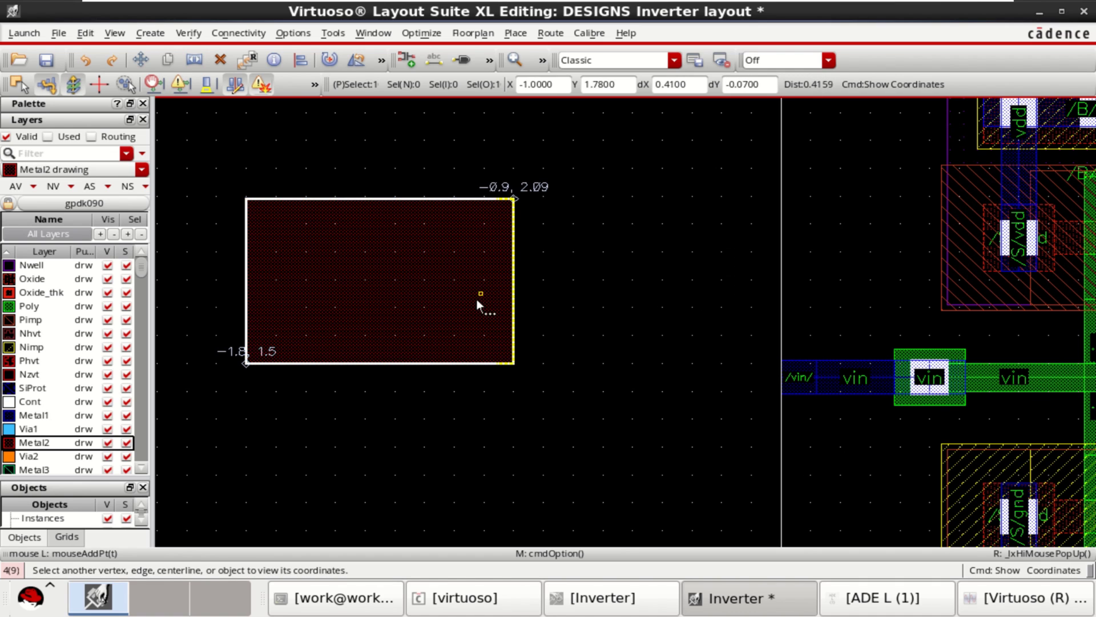
scroll(448, 332, "down", 1)
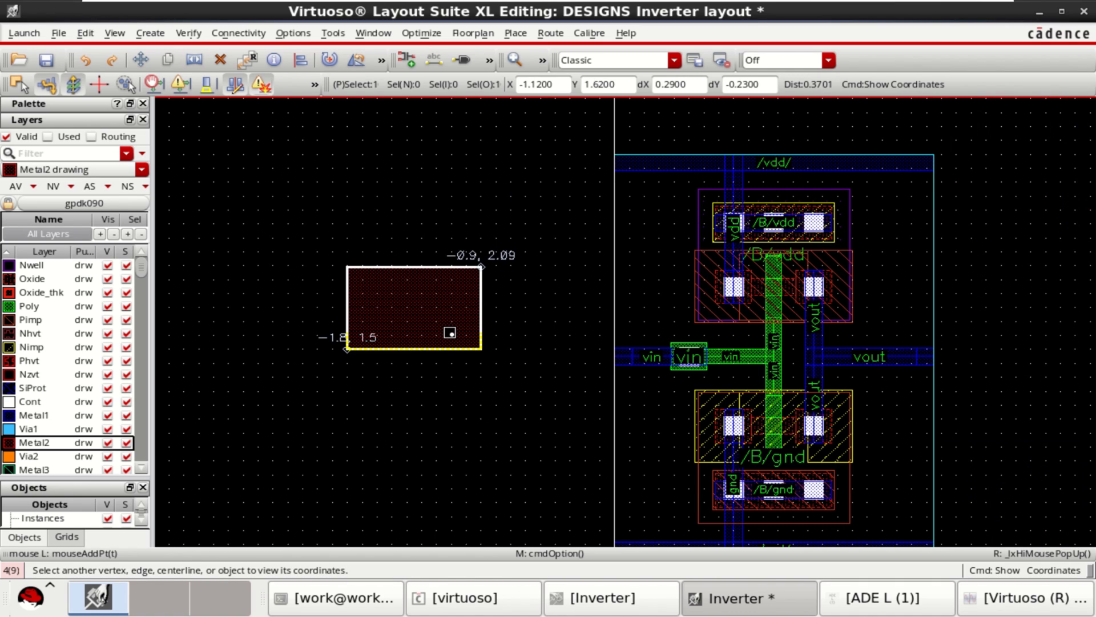
scroll(448, 332, "up", 1)
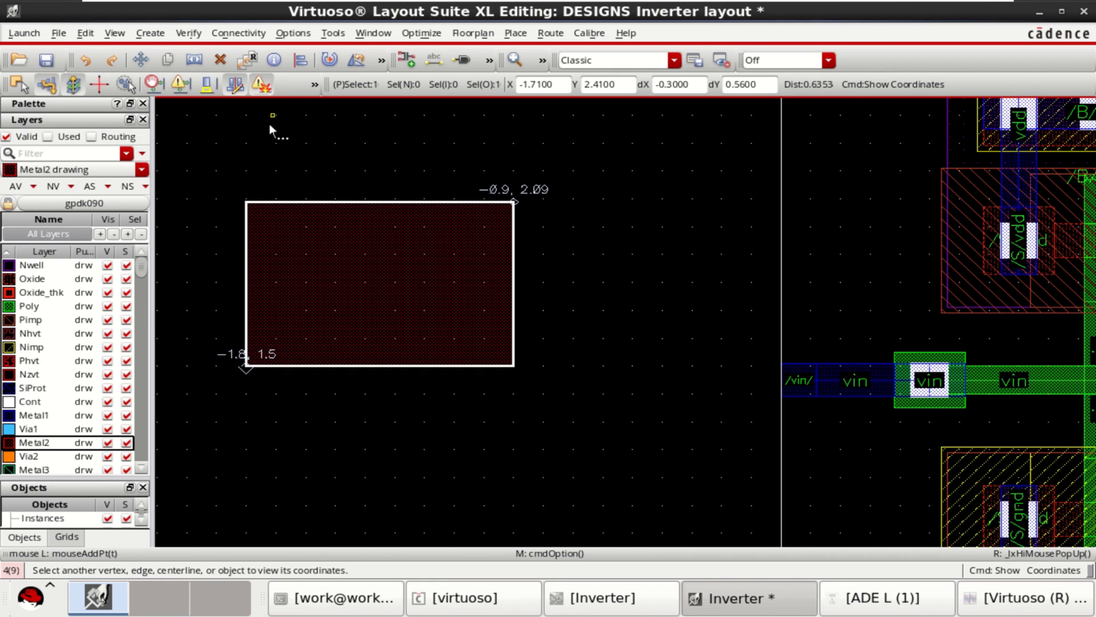
Use Show Angles on the rectangle's lower-right corner, reading Interior 90 and Exterior 270.
left_click(115, 34)
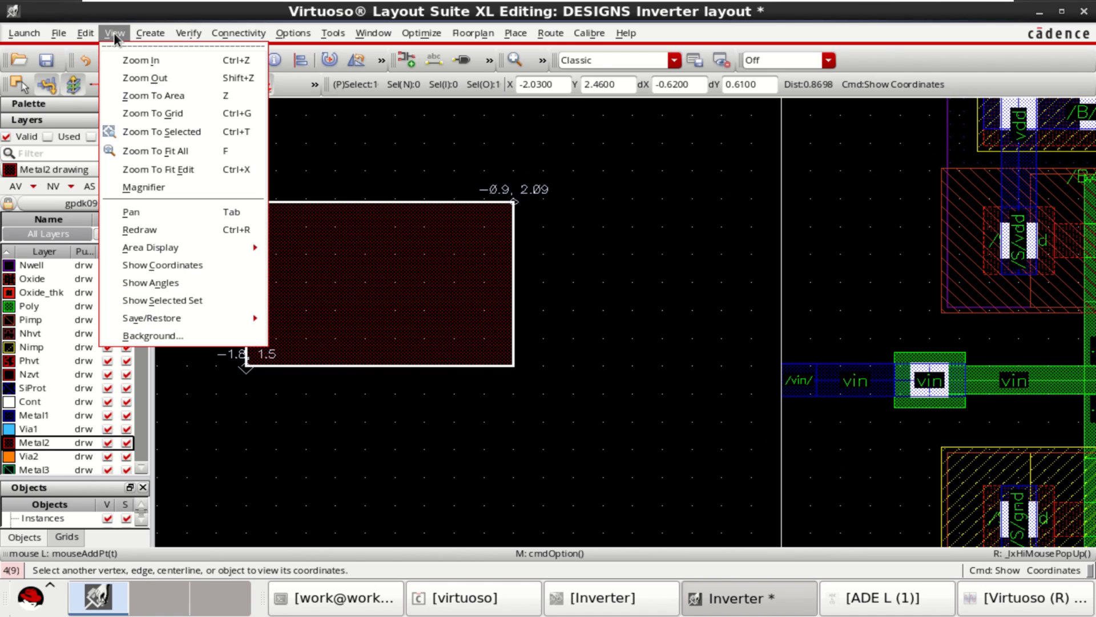
left_click(176, 282)
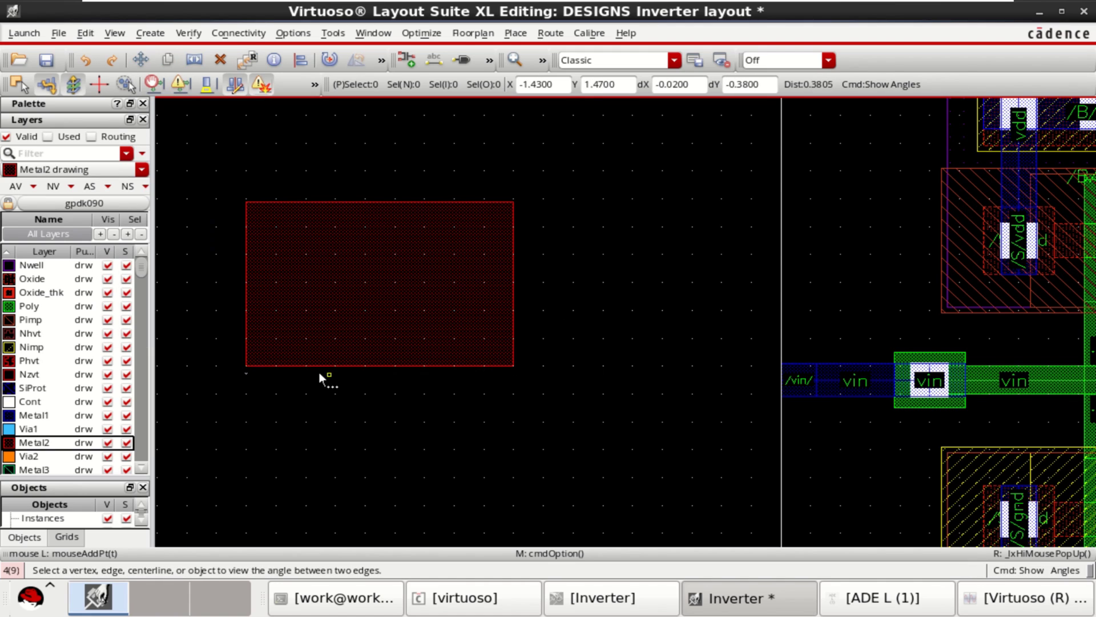
left_click(286, 309)
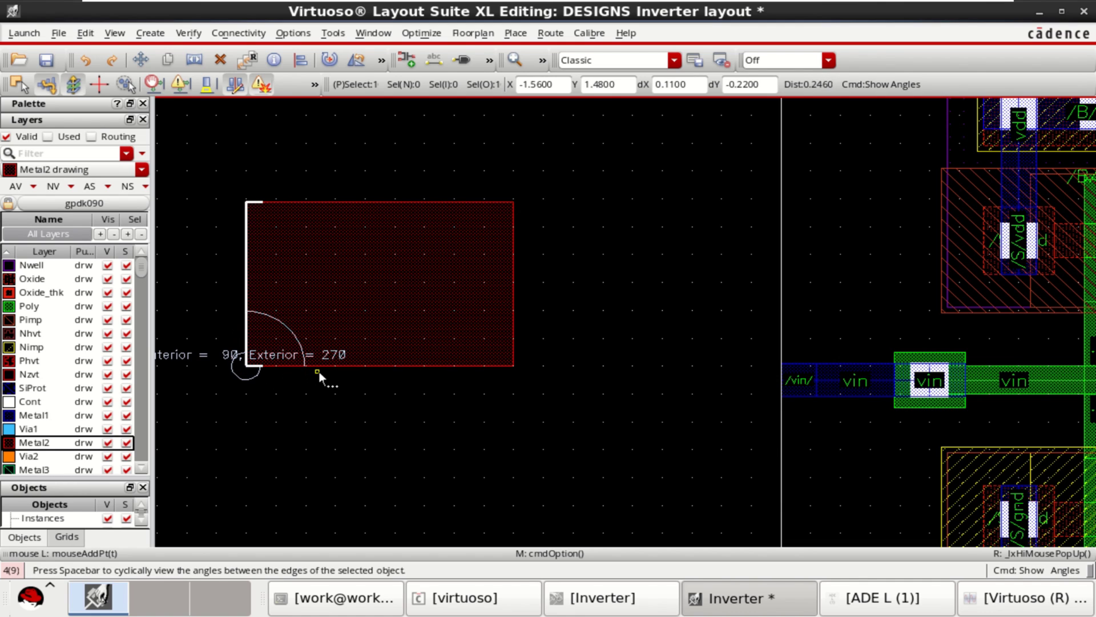
scroll(320, 372, "down", 2)
scroll(340, 386, "up", 2)
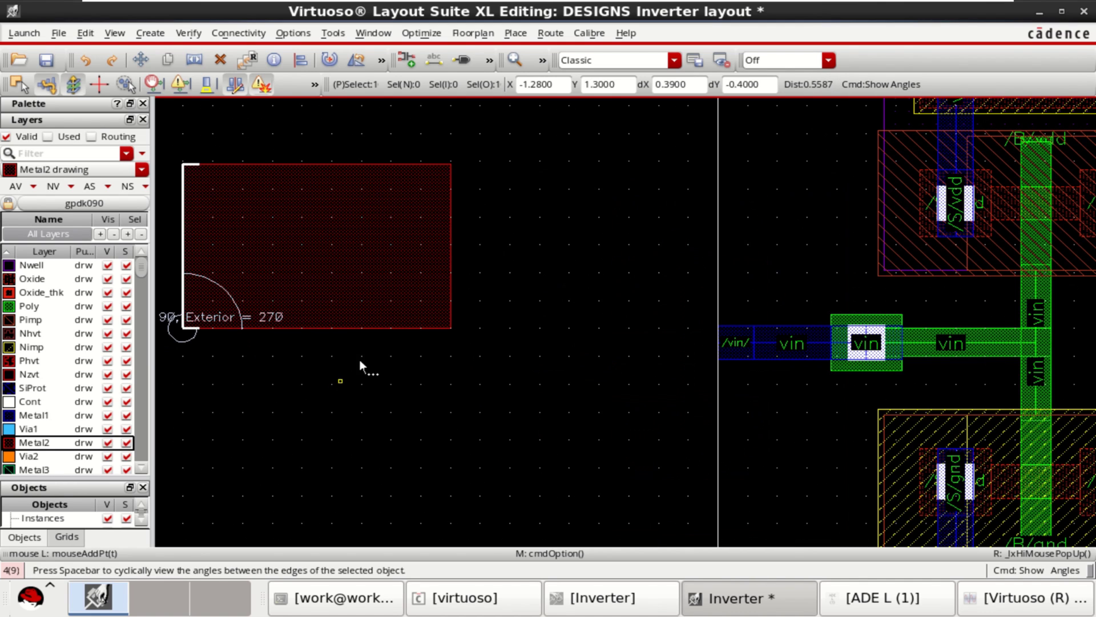
left_click(449, 330)
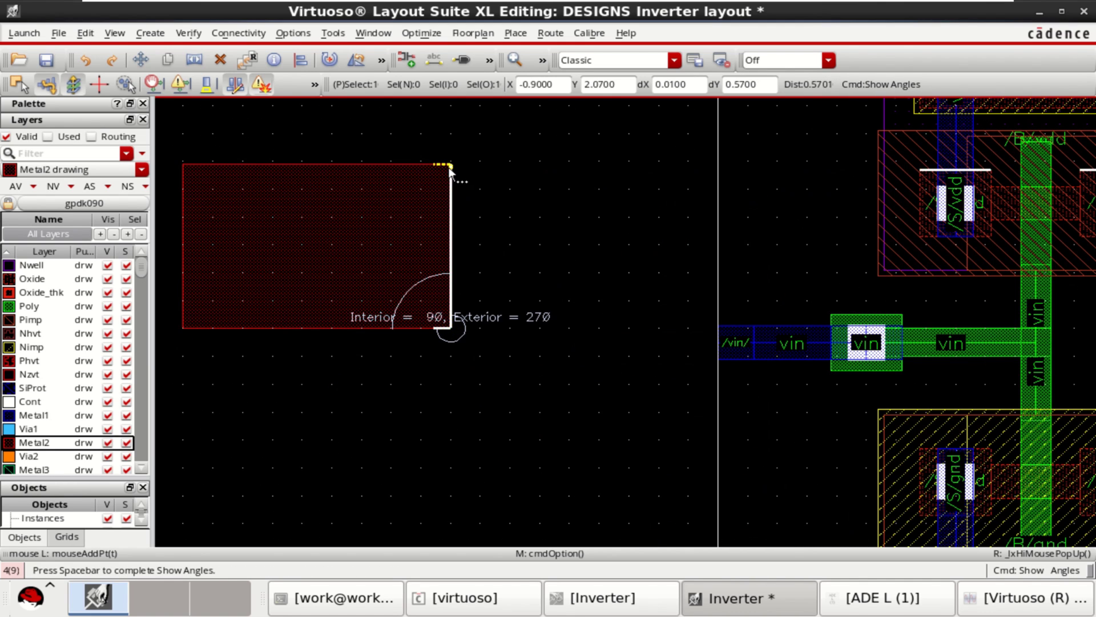
Make Metal1 drawing the current layer and clear the rectangle's angle readout.
left_click(46, 415)
scroll(424, 434, "down", 2)
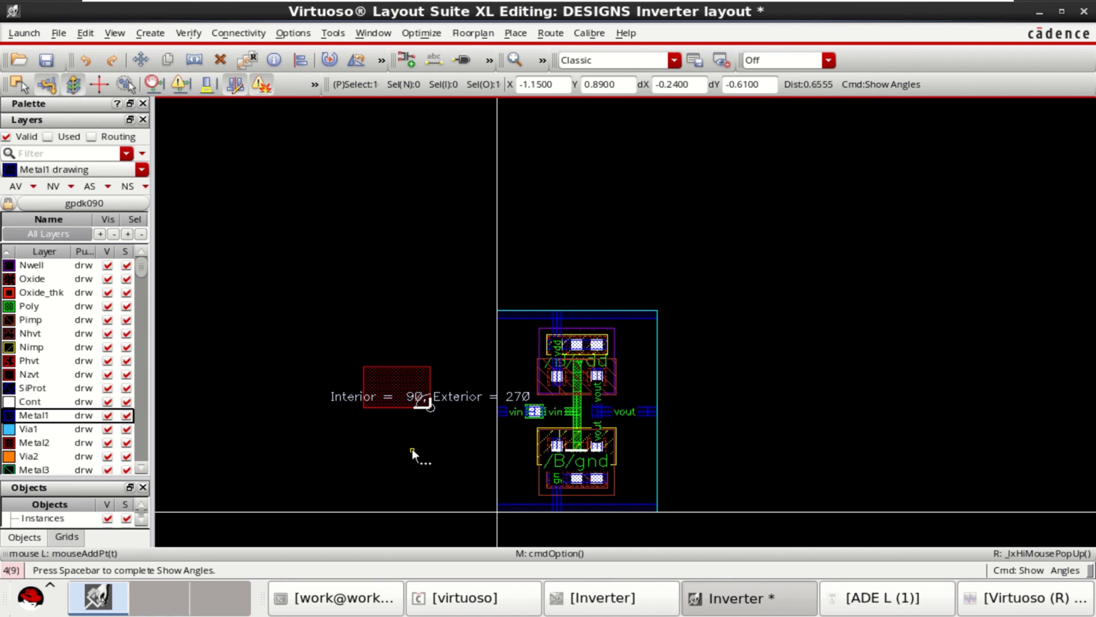
scroll(355, 444, "up", 1)
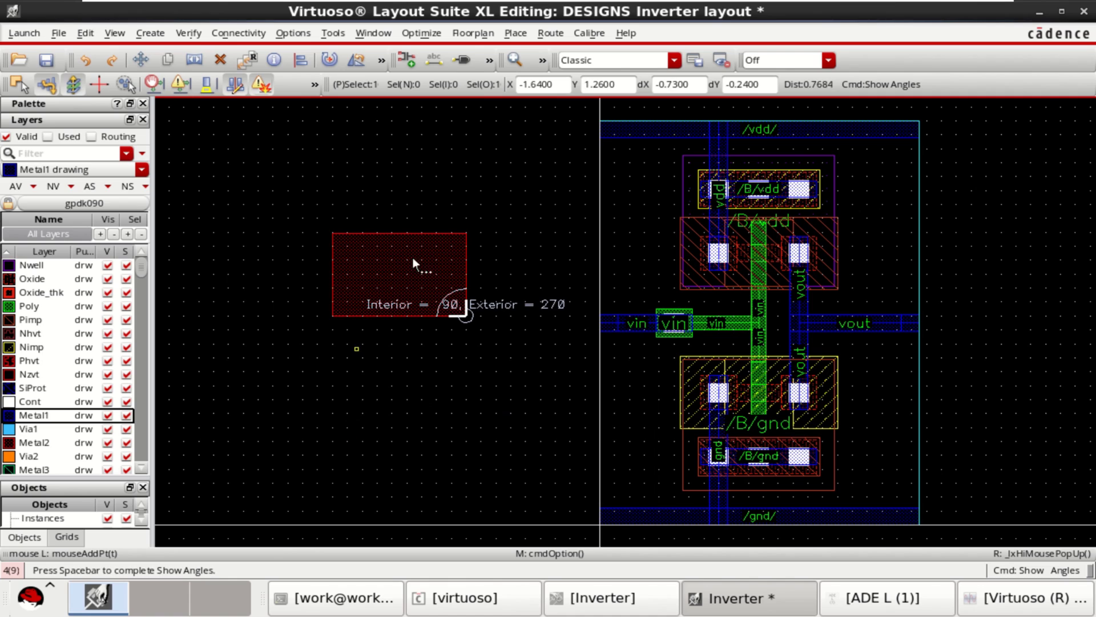
left_click(260, 372)
Draw a horizontal Metal1 wire, 0.12 wide and about 1.47 long, below the Metal2 rectangle.
key("space")
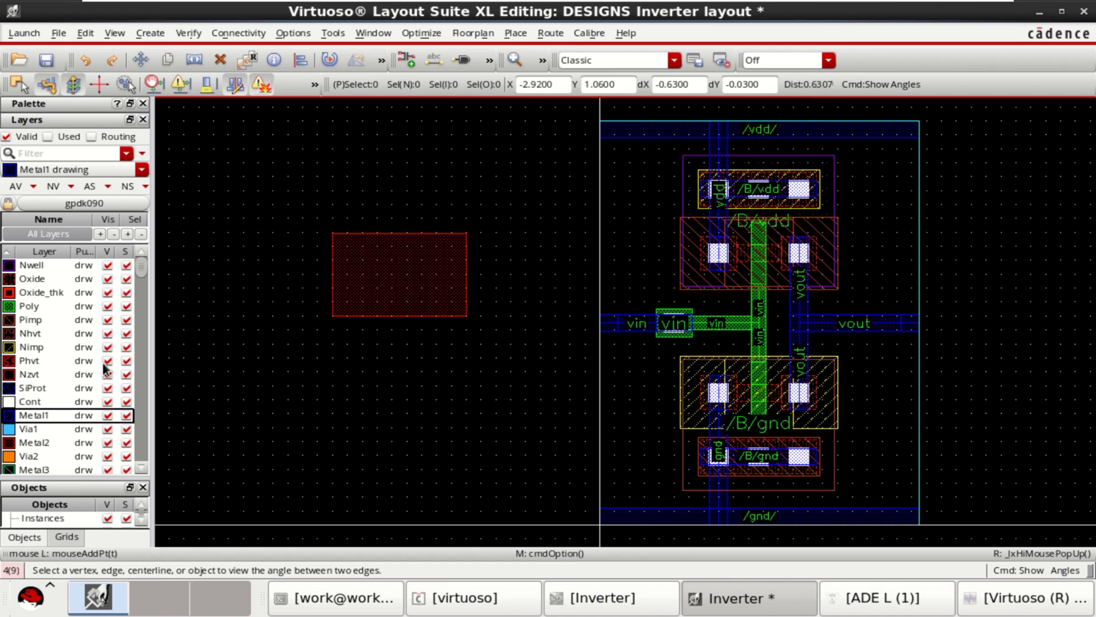
key("p")
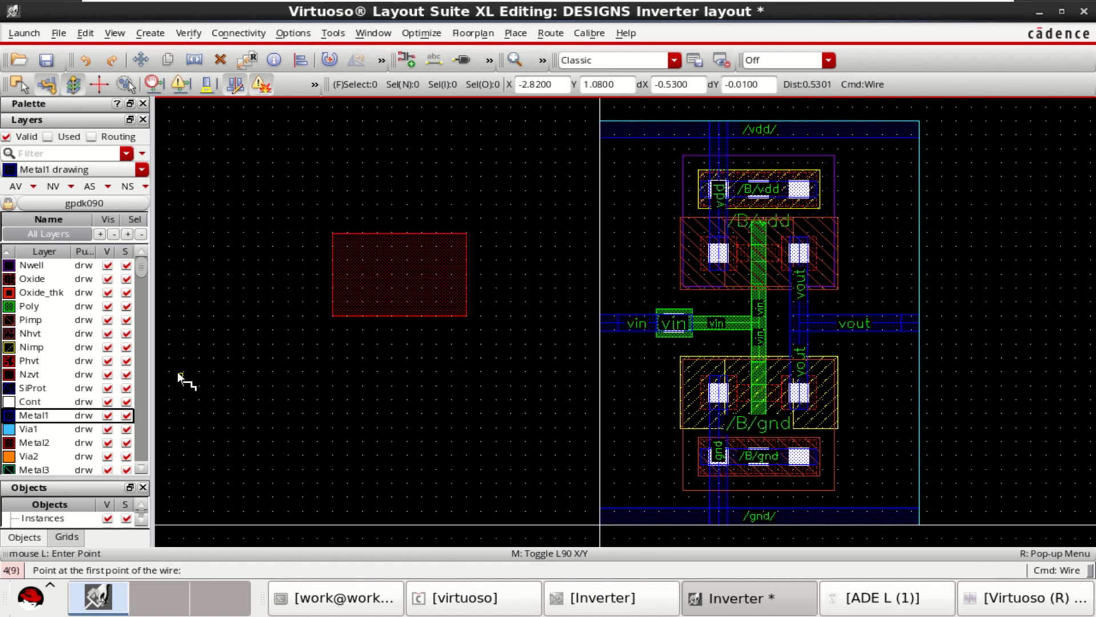
left_click(228, 371)
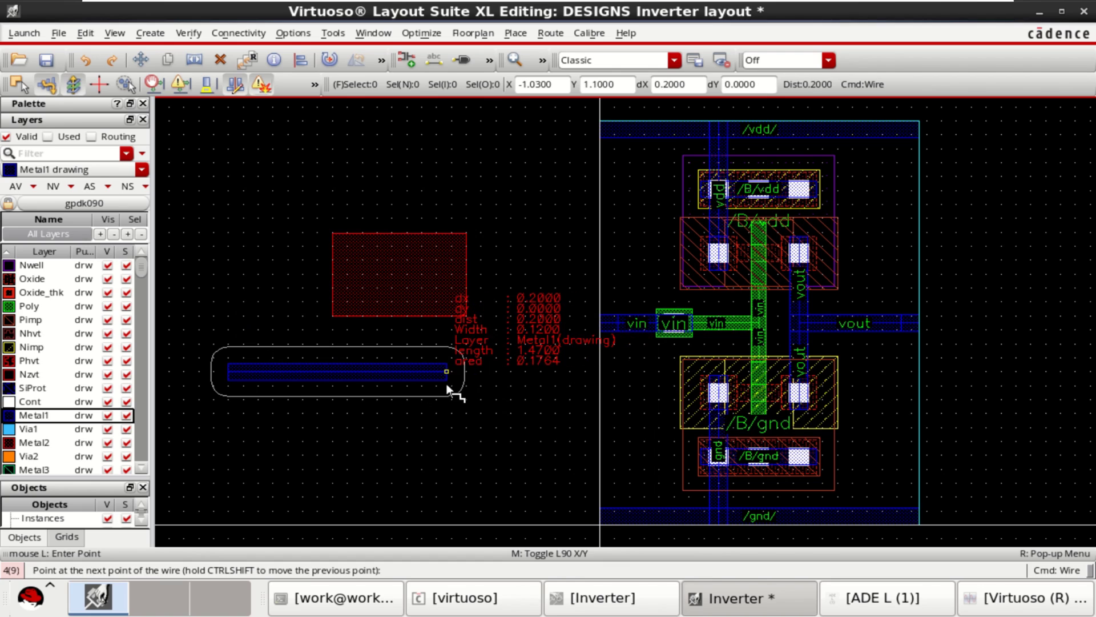
double_click(444, 381)
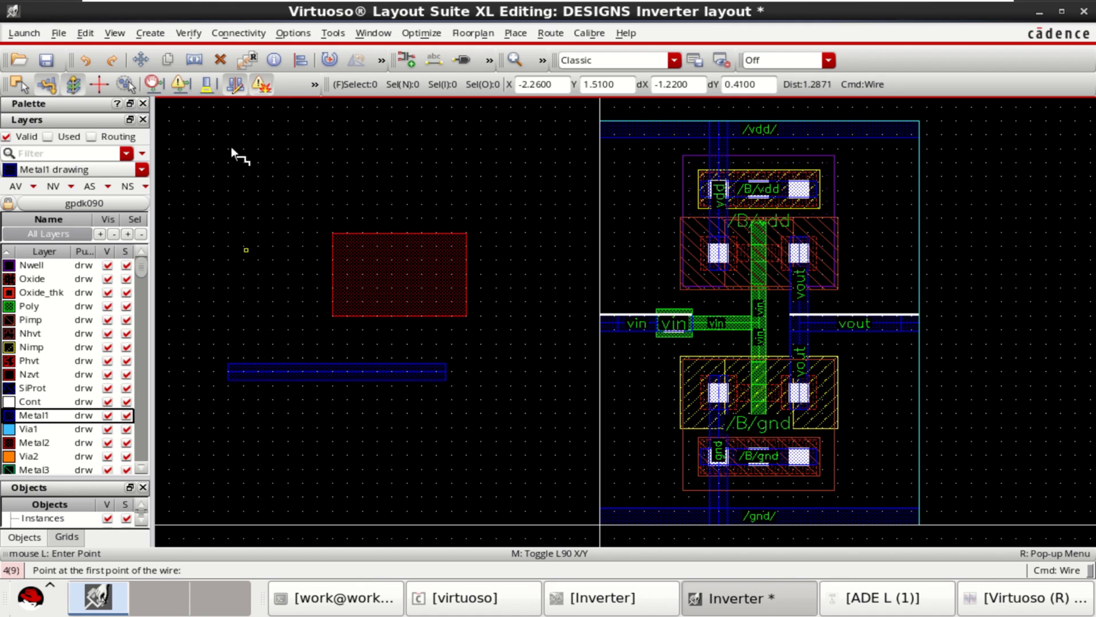
left_click(292, 33)
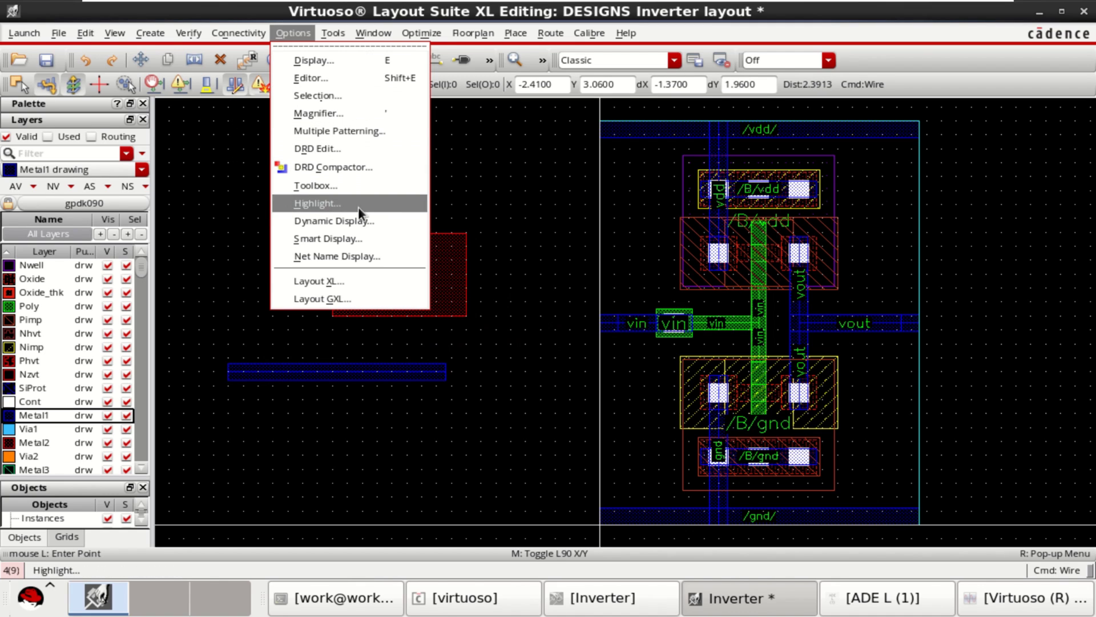
Change the Dynamic Display aligned-edge highlight colour from white to blue.
left_click(358, 223)
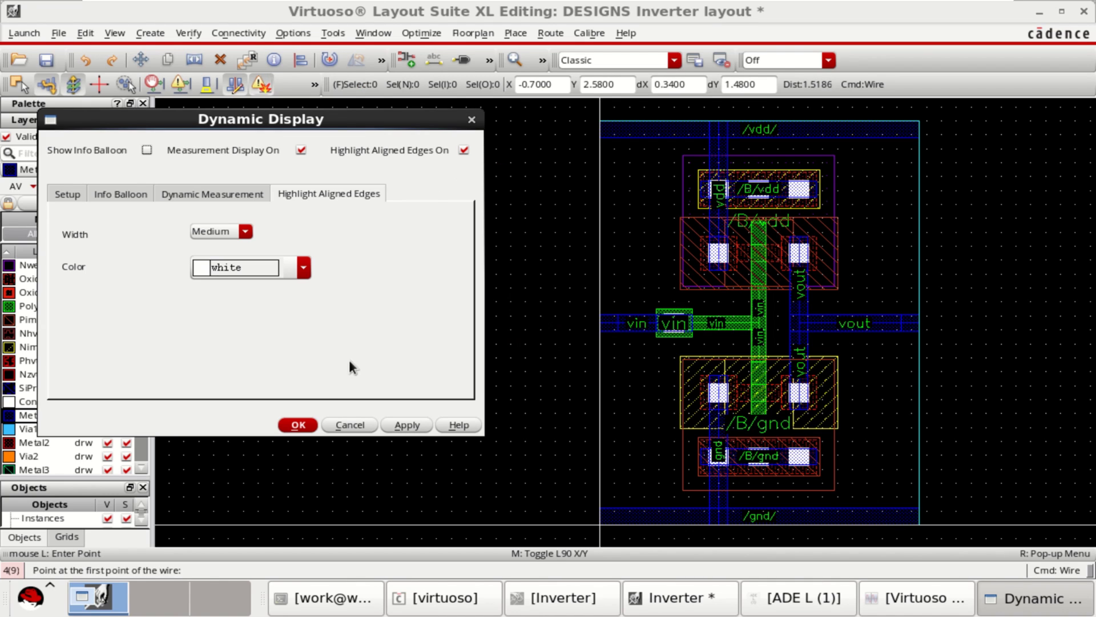
left_click(298, 425)
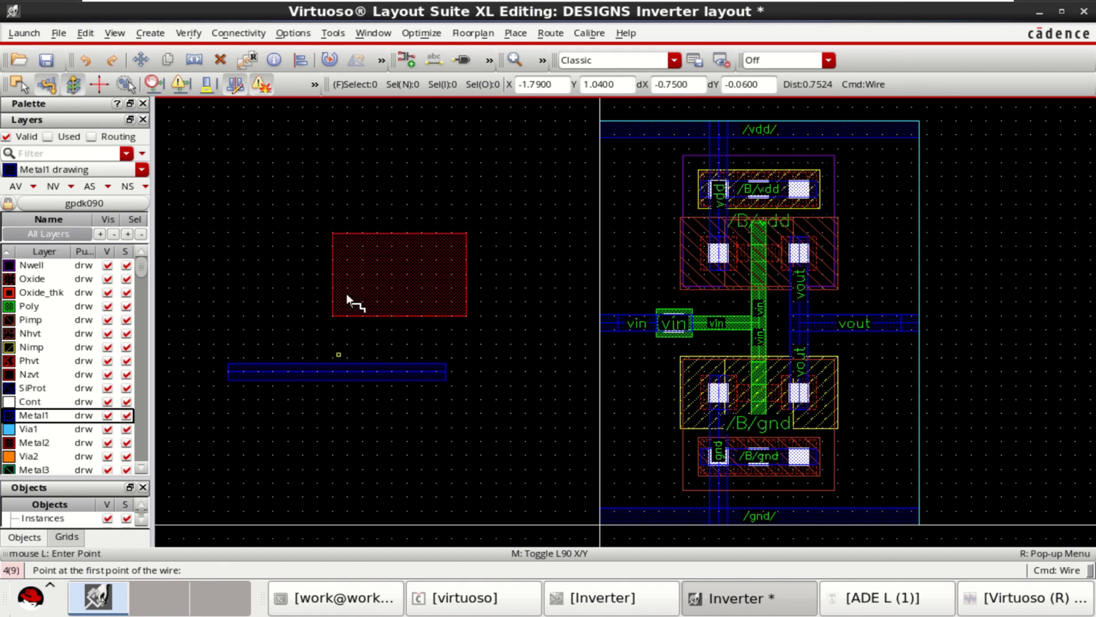
left_click(281, 32)
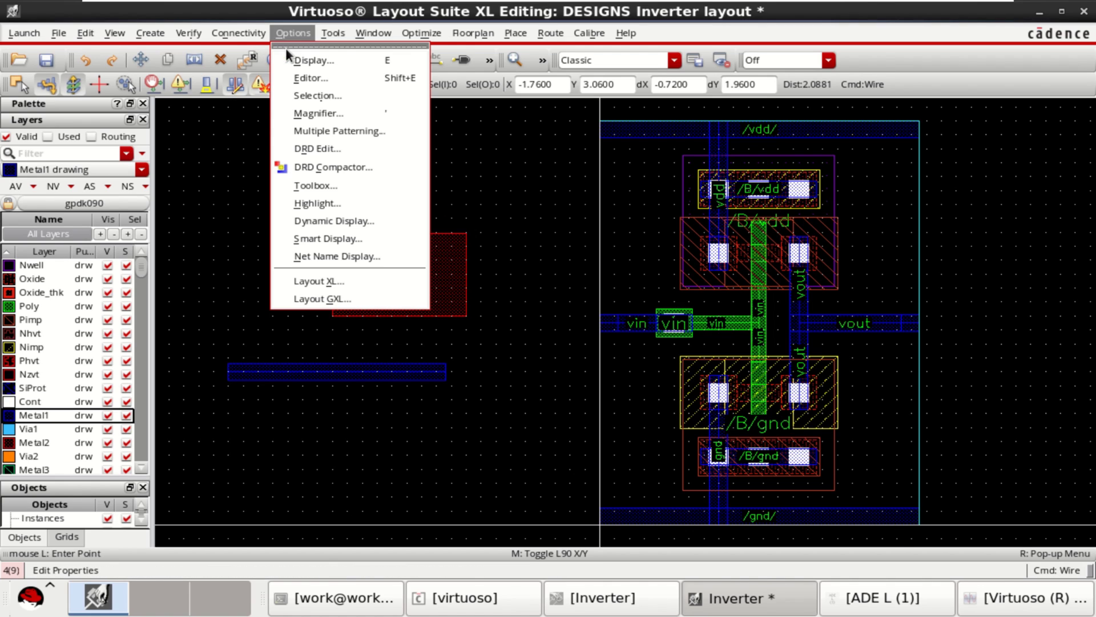
left_click(346, 220)
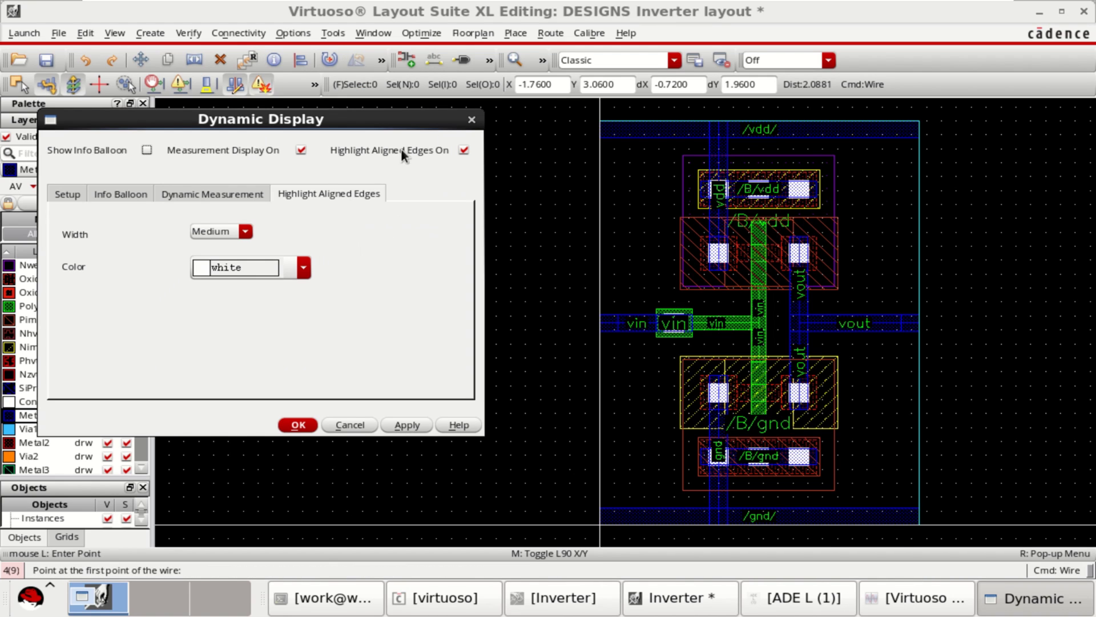
left_click(303, 268)
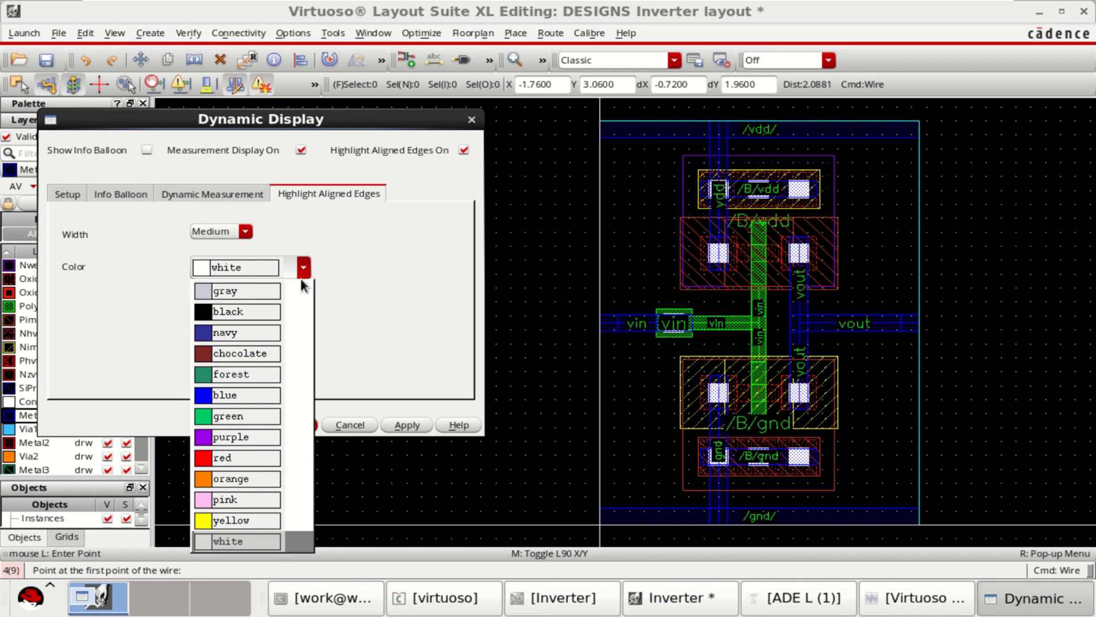
left_click(236, 394)
left_click(303, 426)
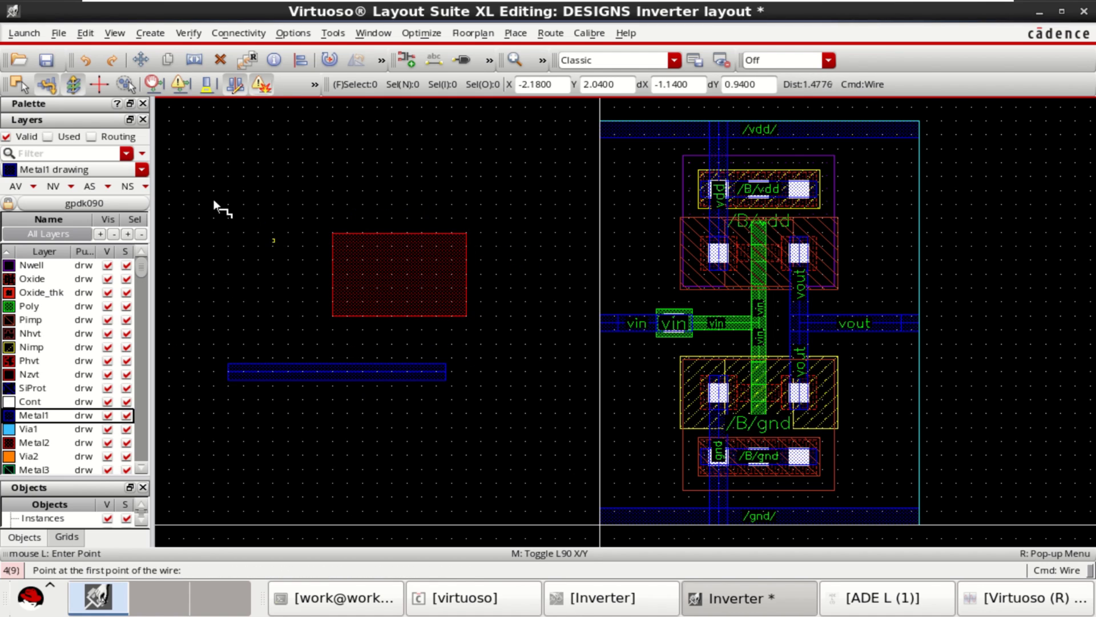
Check the angles of the rectangle and the Metal1 wire (Interior 90, Exterior 270), then end Show Angles.
left_click(151, 32)
mouse_move(121, 29)
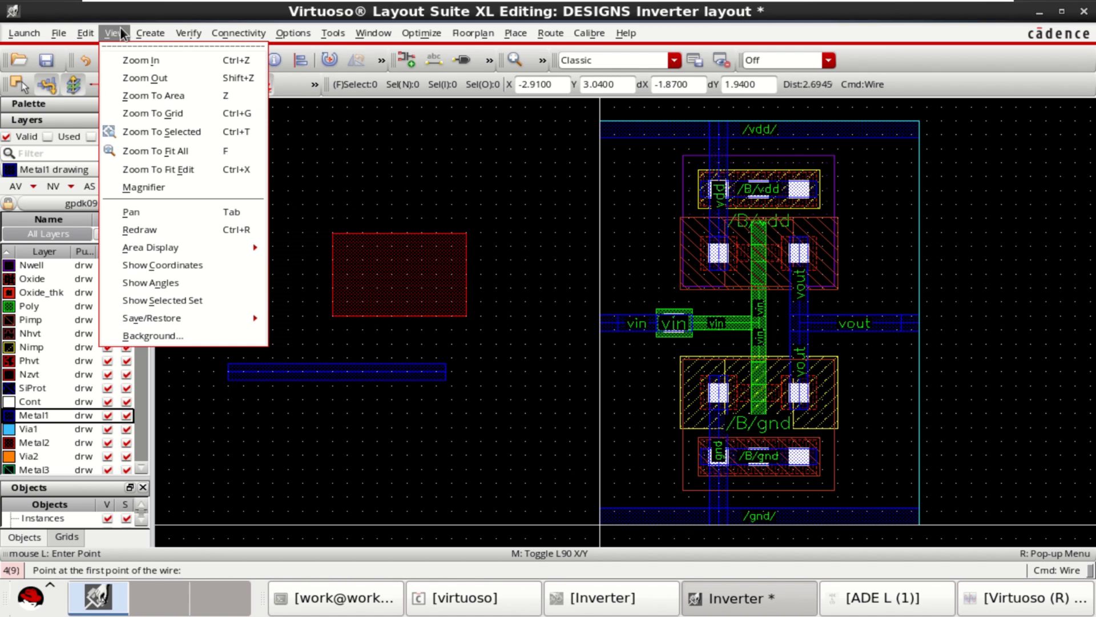
left_click(190, 282)
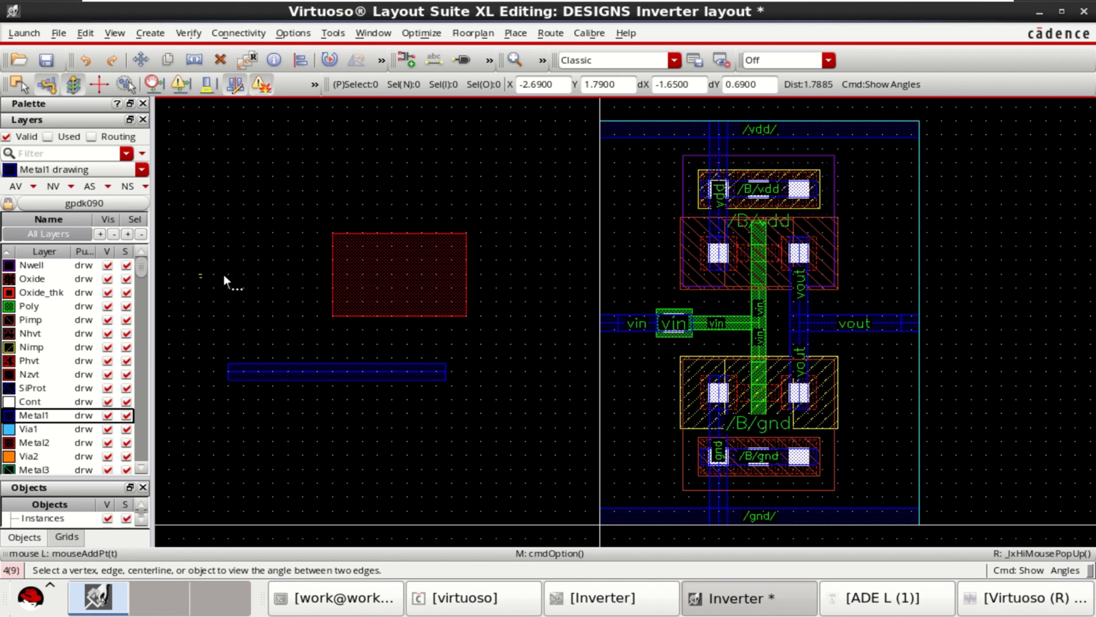
left_click(393, 273)
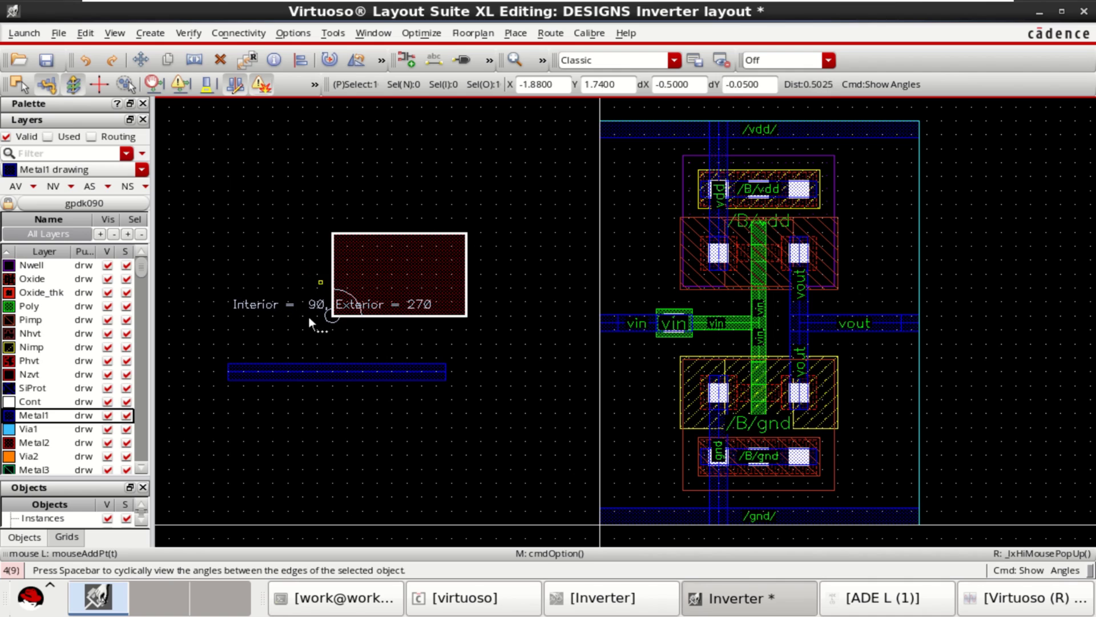
left_click(381, 373)
left_click(398, 424)
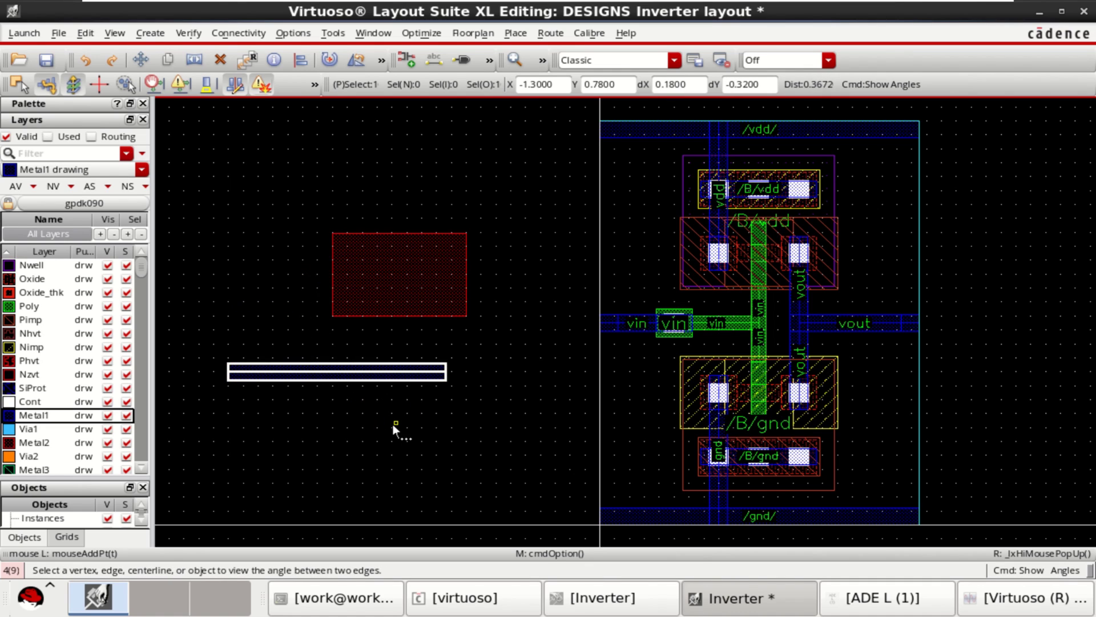
key("Escape")
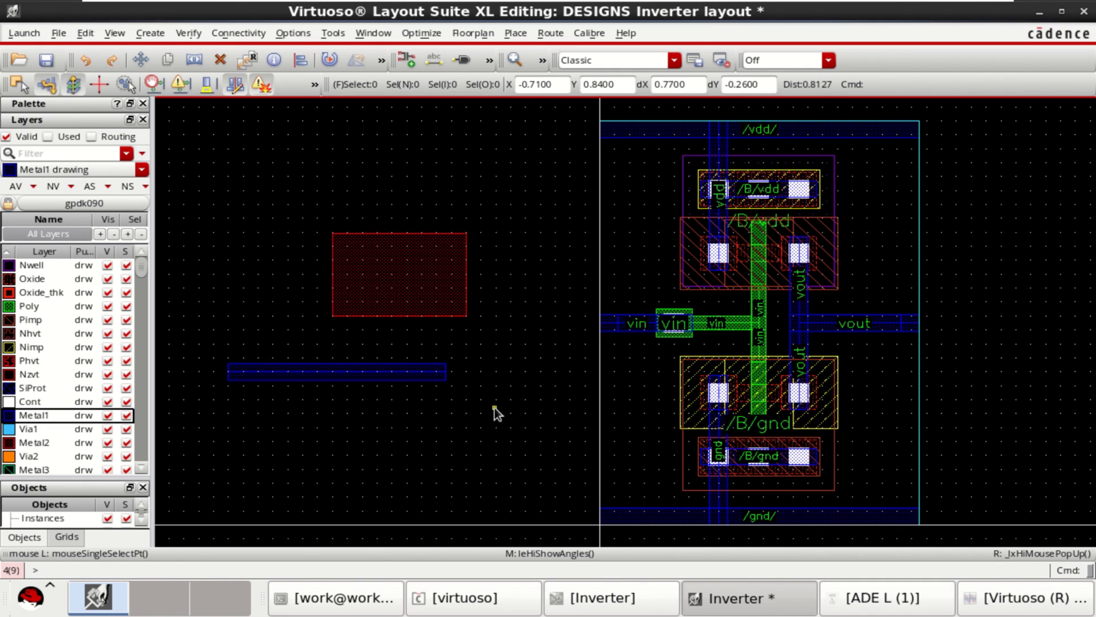